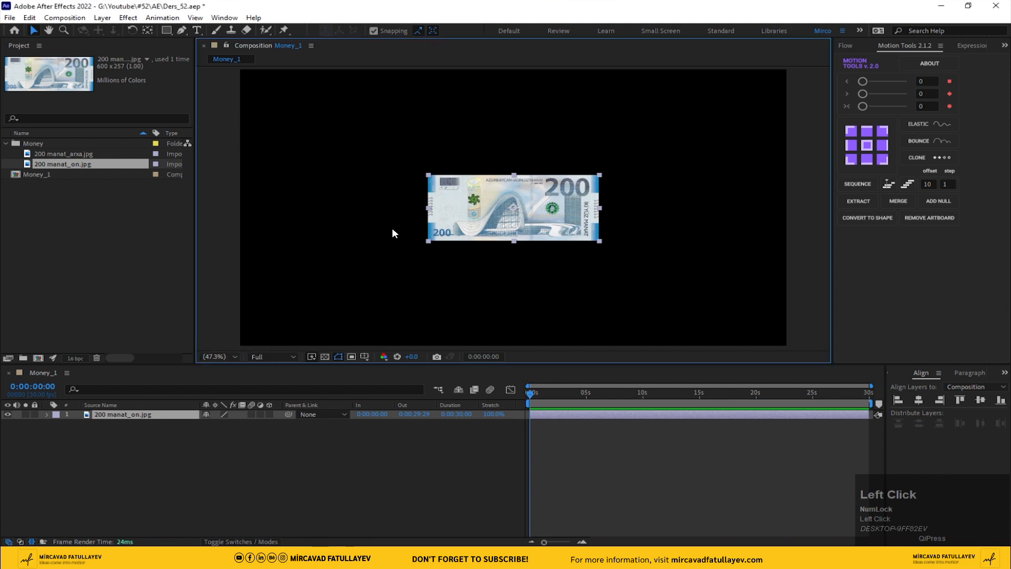
Scale the 200 manat_on.jpg layer to 80% and centre it vertically in the Money_1 composition
left_click_drag(500, 220, 500, 229)
key("s")
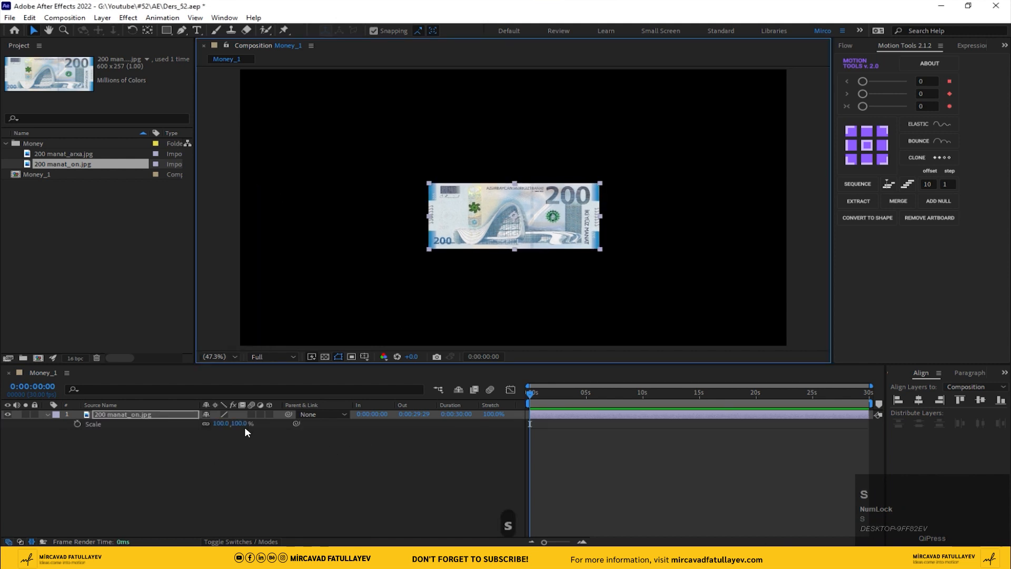
left_click(242, 423)
key("Return")
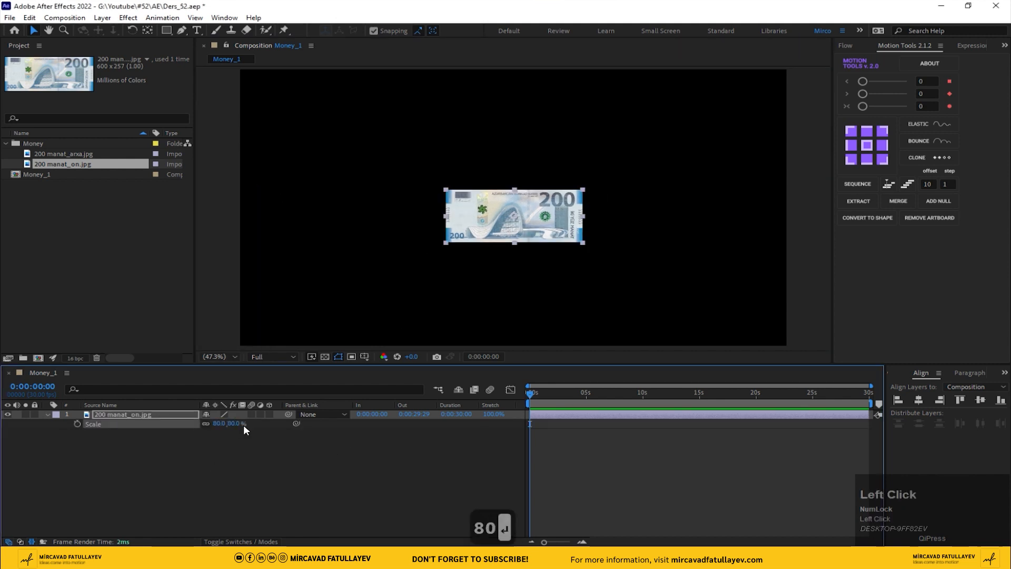
left_click(980, 400)
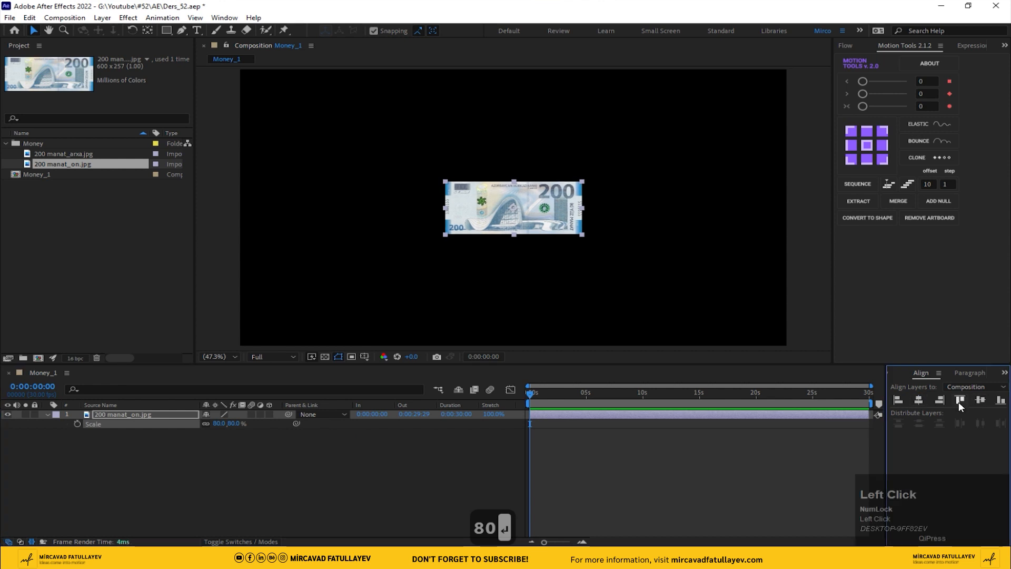
Keyframe the banknote layer's rotation from 0° at 0 s to one full turn at 10 s, and preview the spin
left_click(96, 413)
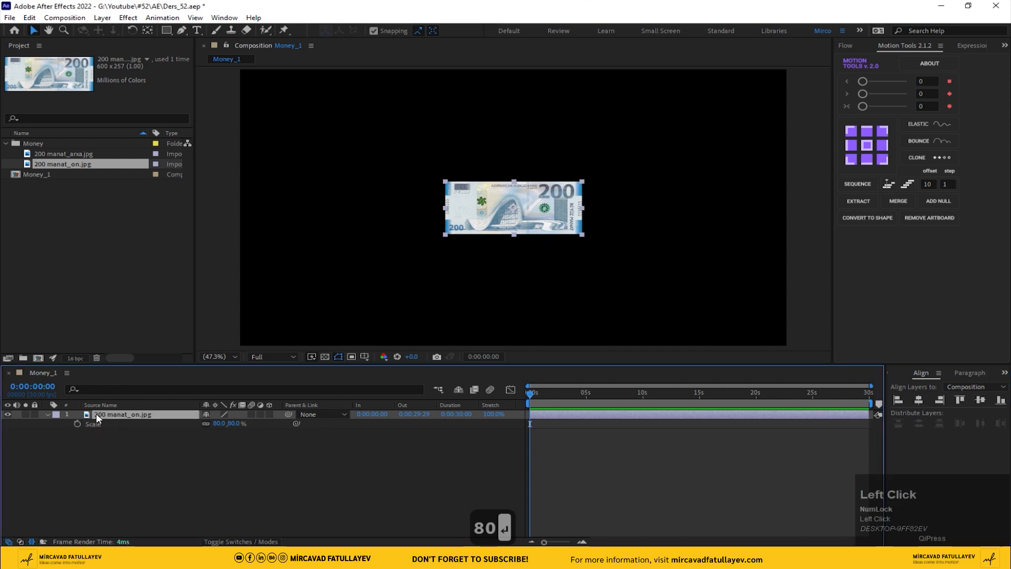
key("r")
left_click(78, 424)
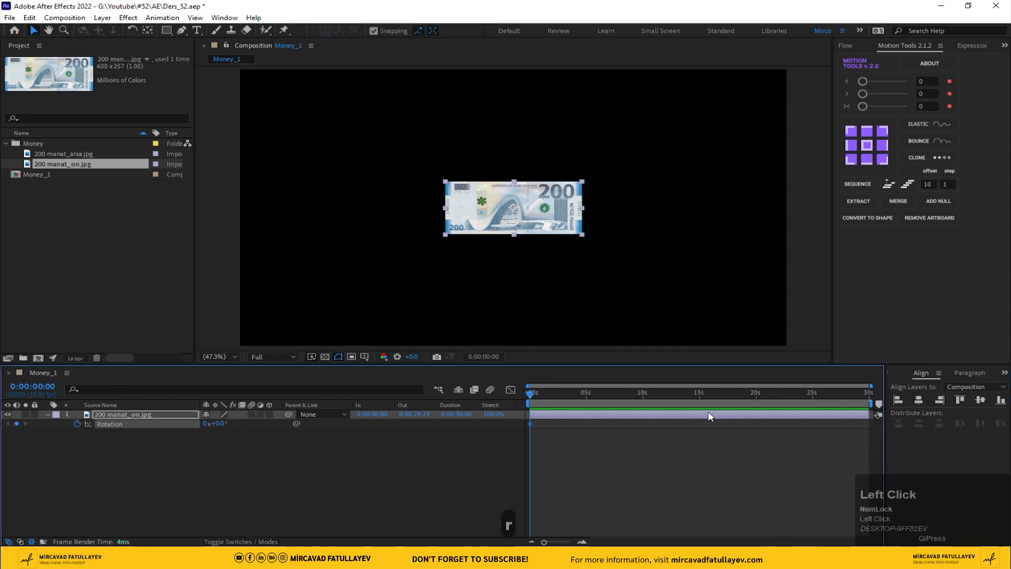
left_click(643, 396)
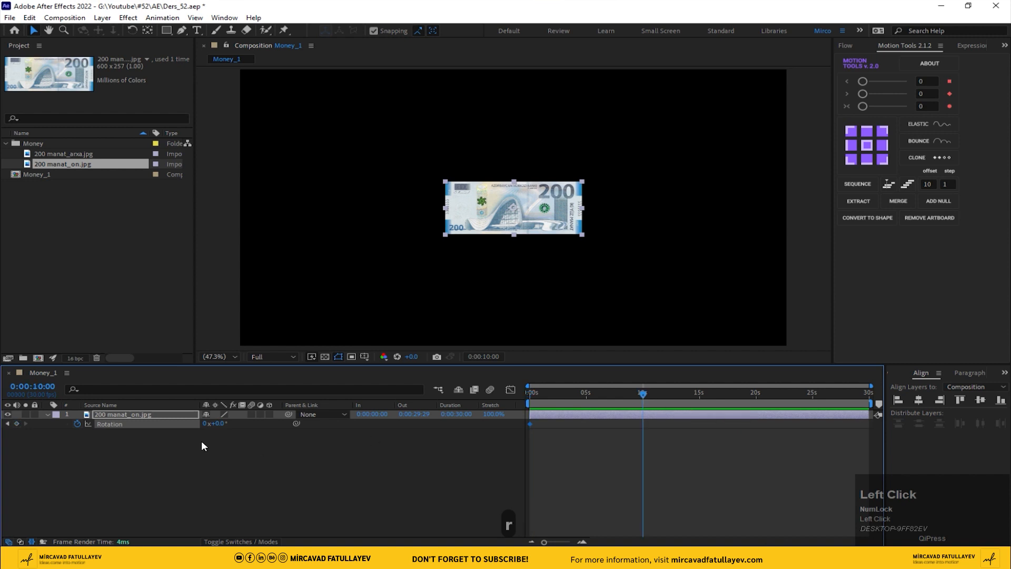
key("Return")
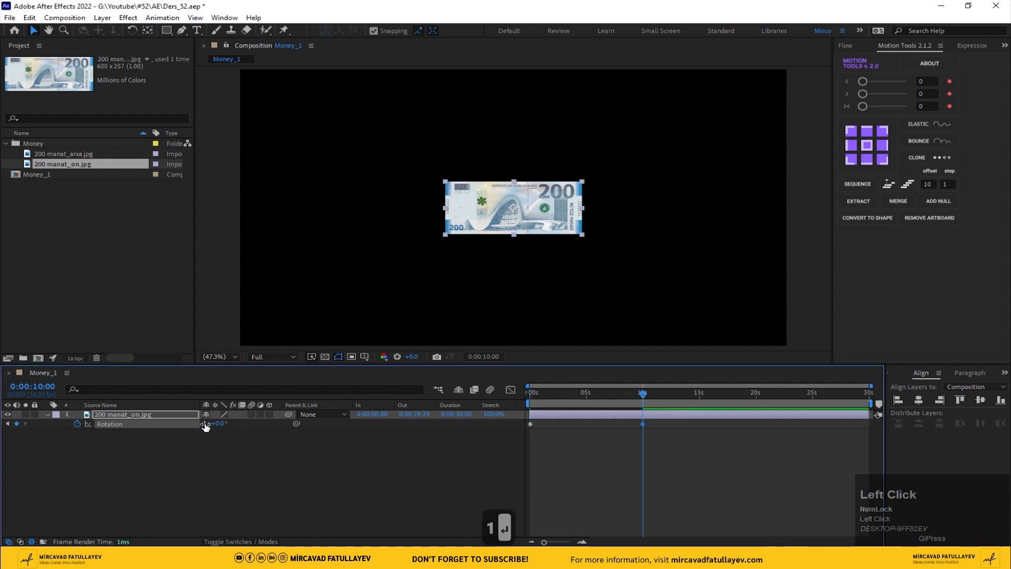
key("space")
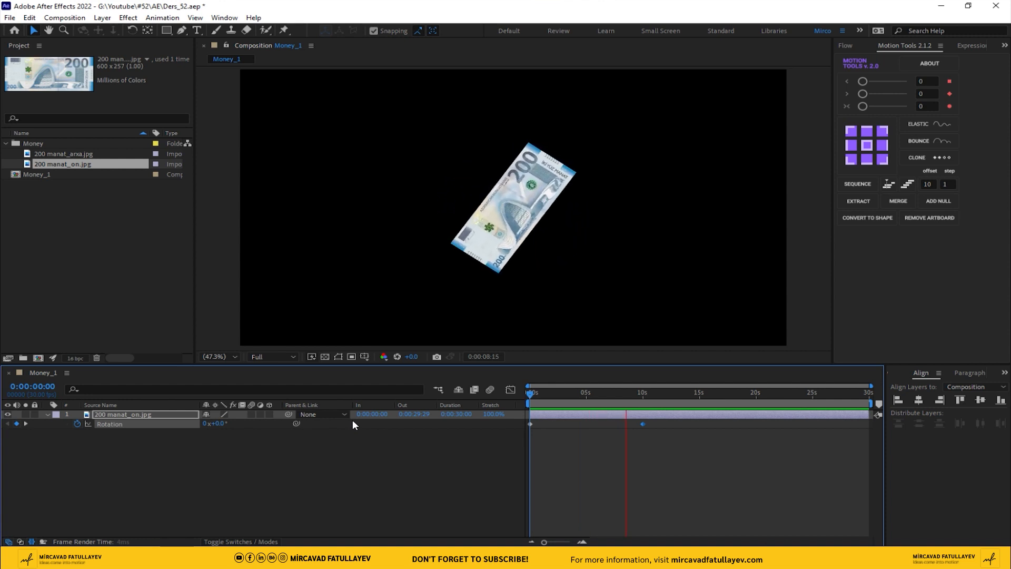
left_click(416, 405)
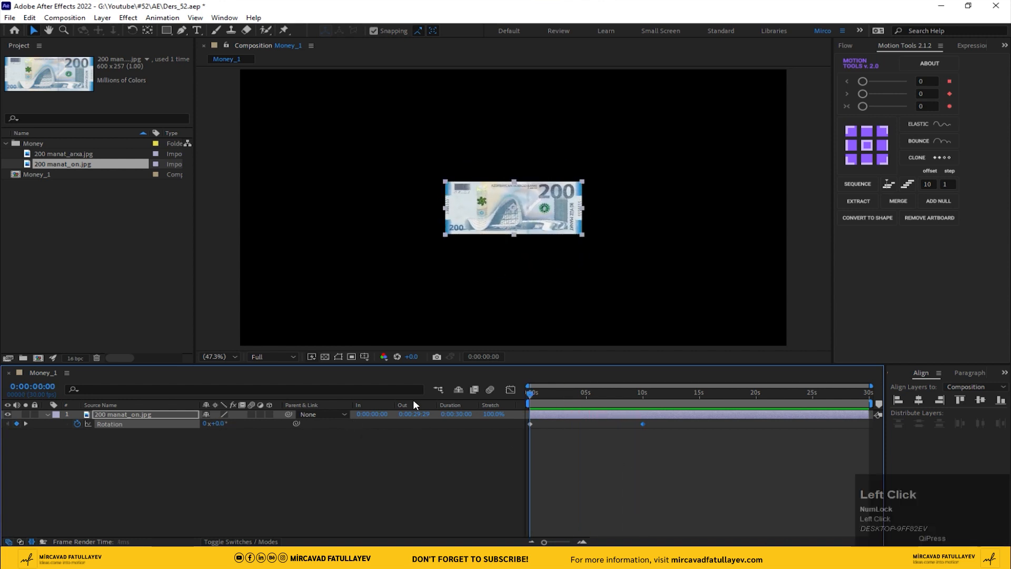
Create a new composition named Money_animation with the default settings
left_click(97, 230)
left_click(64, 17)
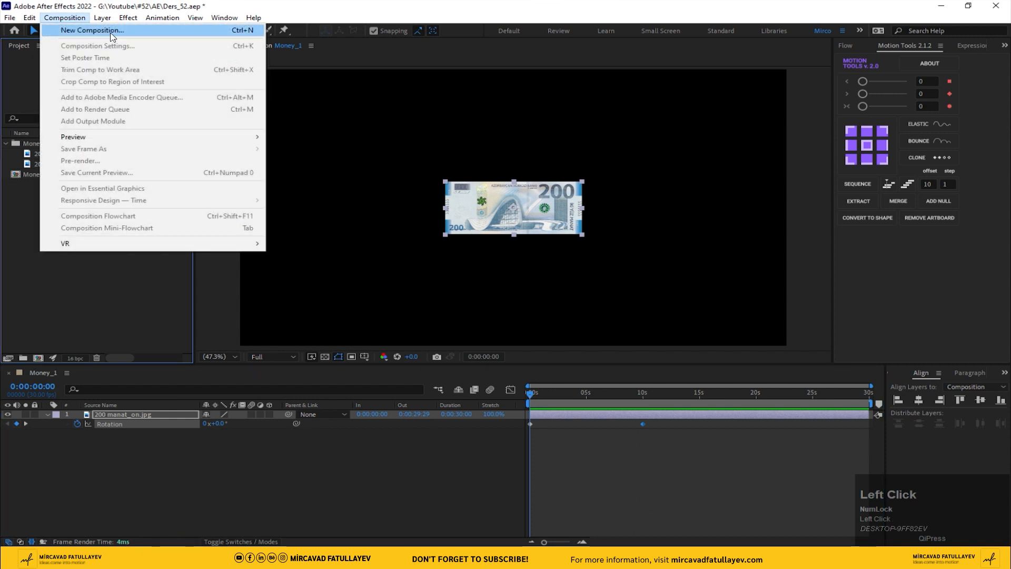
left_click(110, 32)
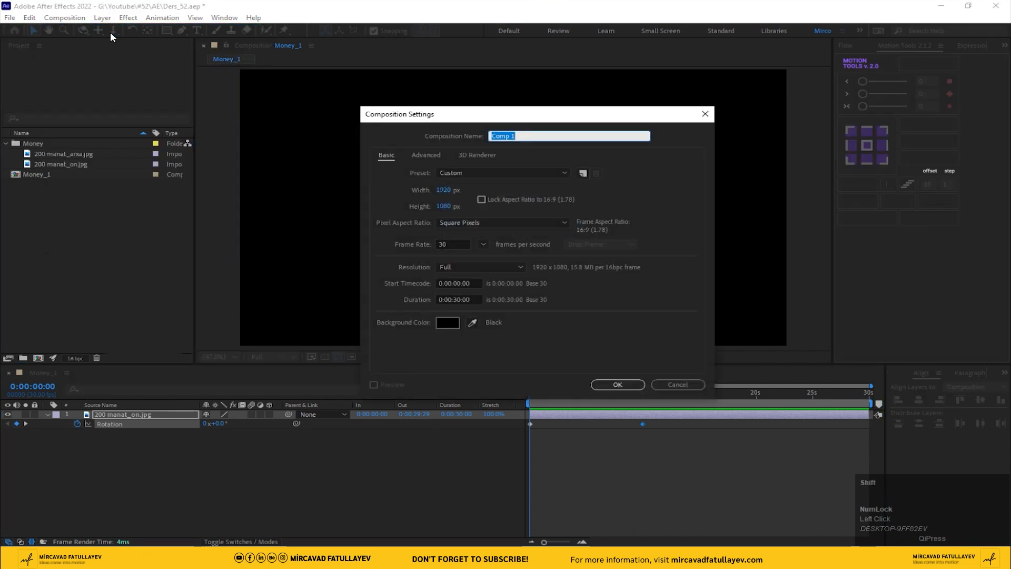
type("Money")
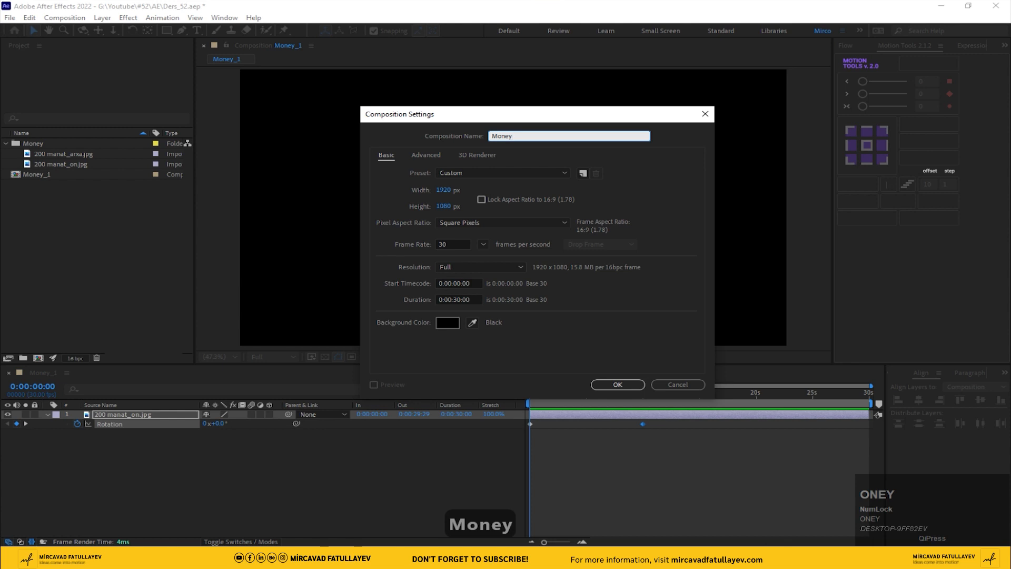
type("_")
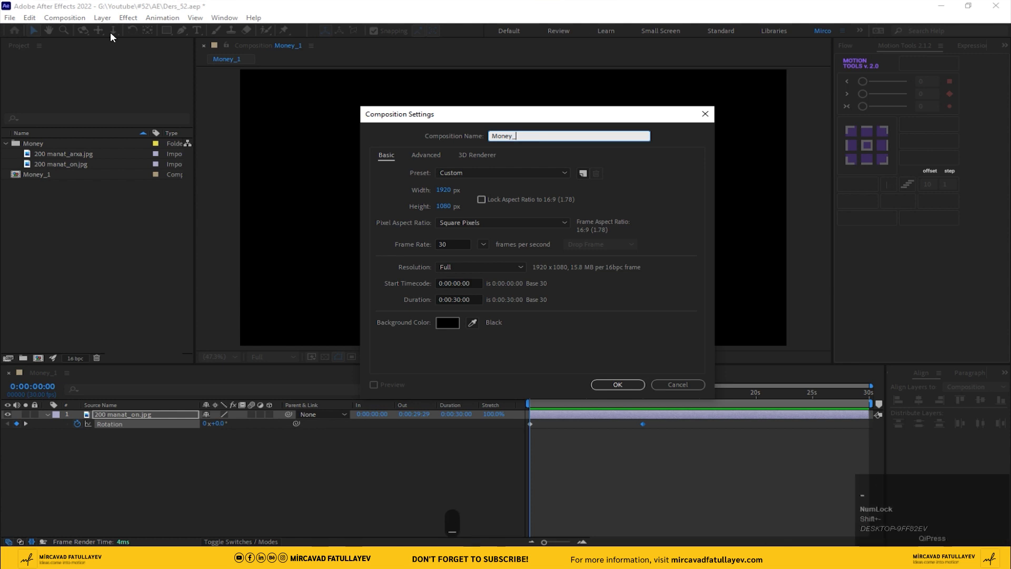
type("animat")
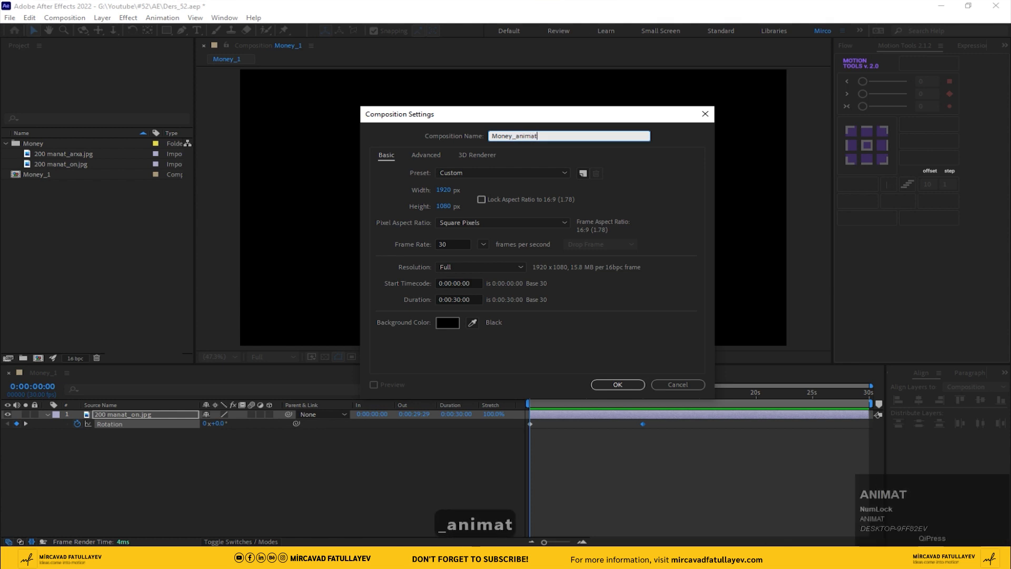
type("ion")
key("Return")
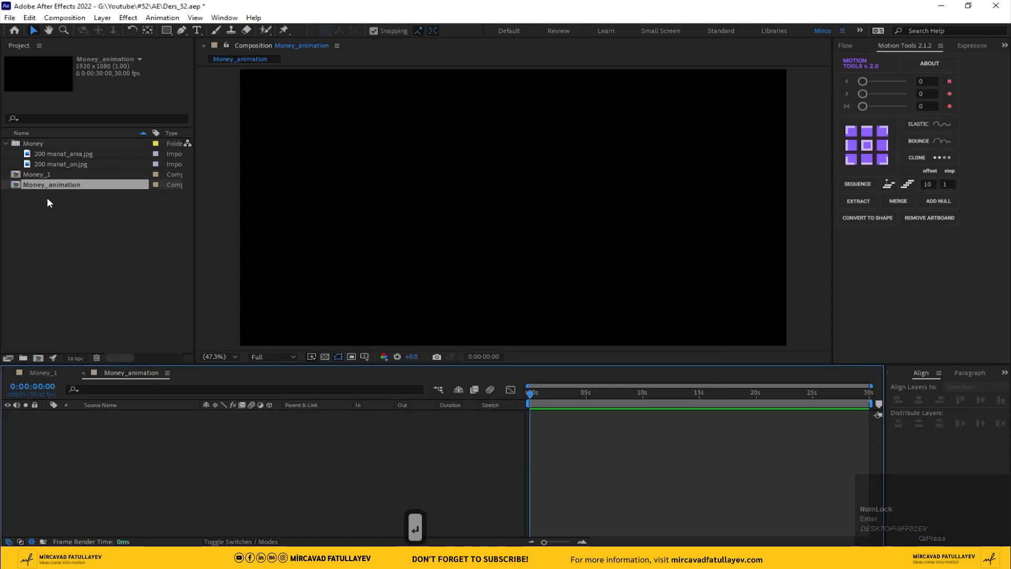
Add Money_1 as a layer in the Money_animation composition and set a Position keyframe at 4 s
left_click_drag(32, 174, 210, 439)
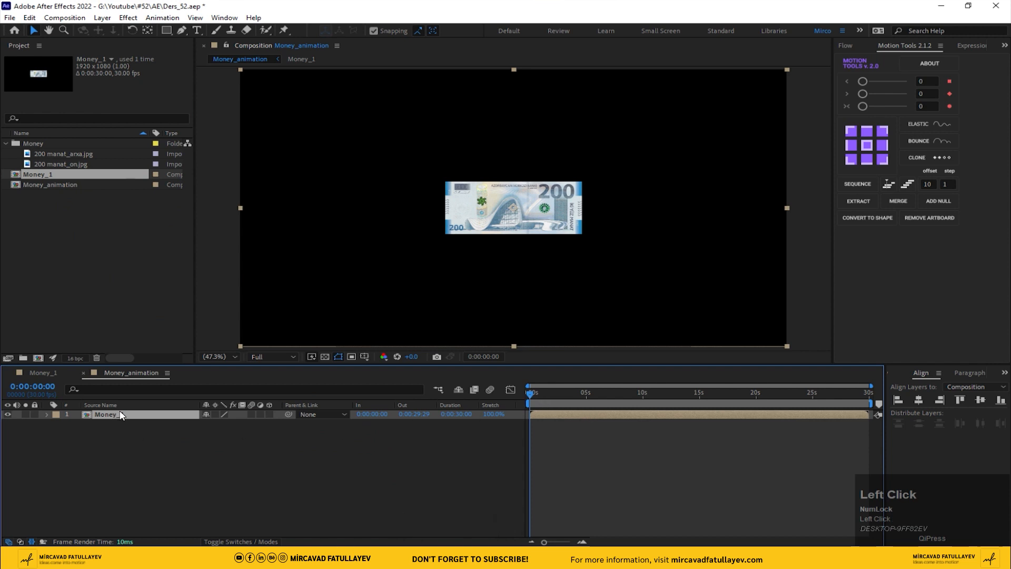
key("p")
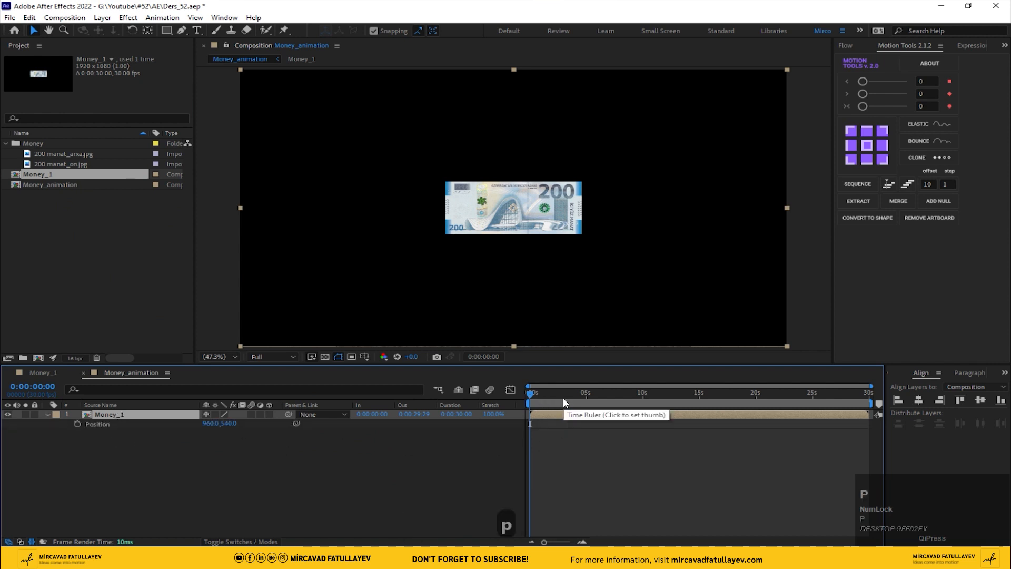
key("equal")
key("equal")
left_click(712, 401)
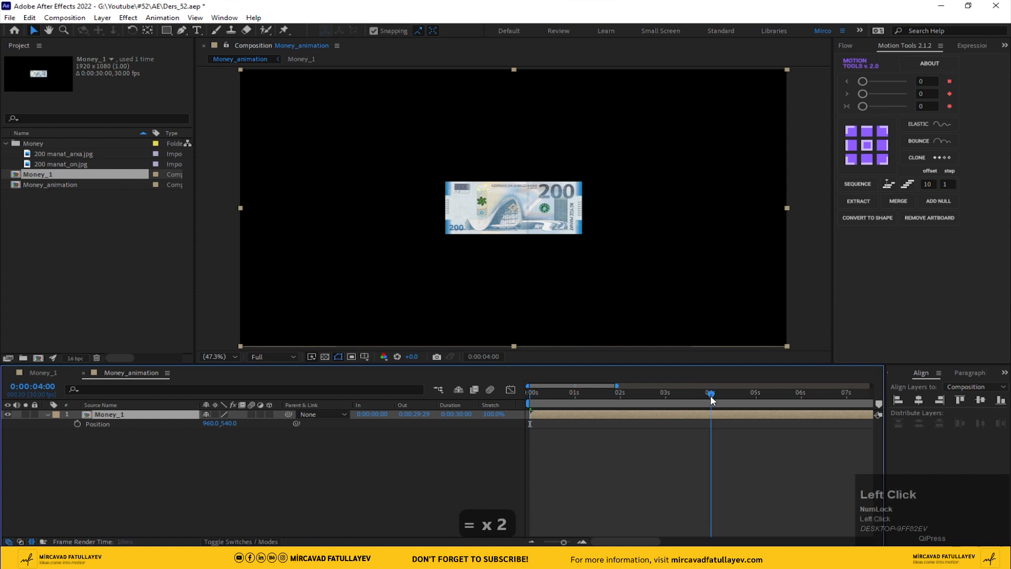
left_click(79, 423)
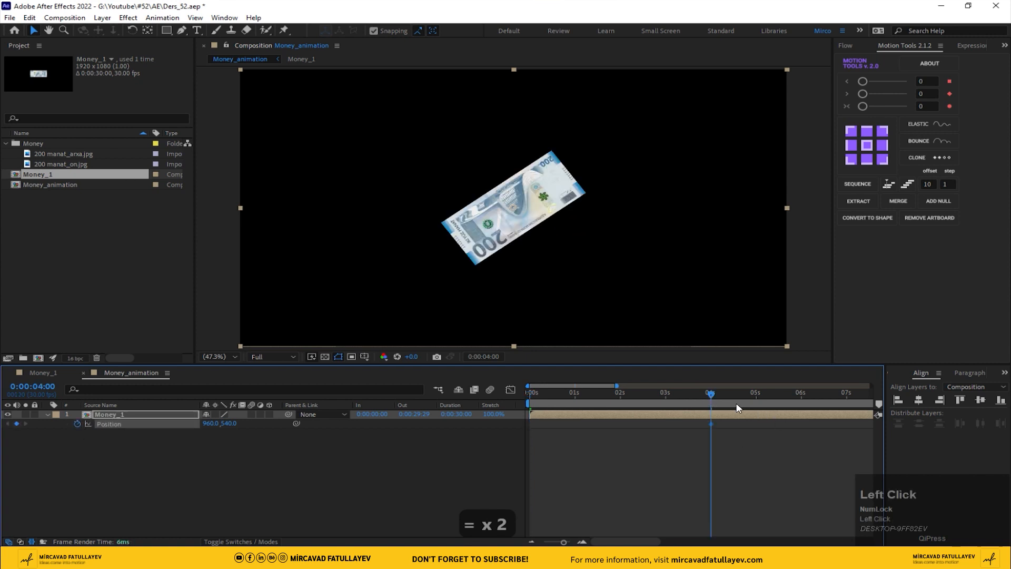
Set the Money_1 layer's X position to about -259 at 0 s and beyond the frame's right edge at 4 s
left_click_drag(520, 411, 127, 424)
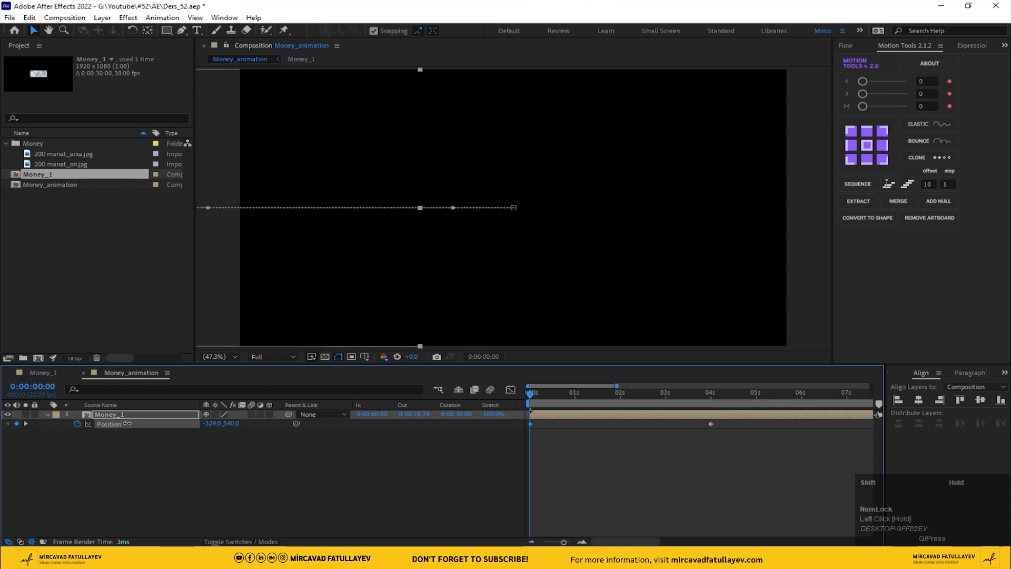
left_click(708, 399)
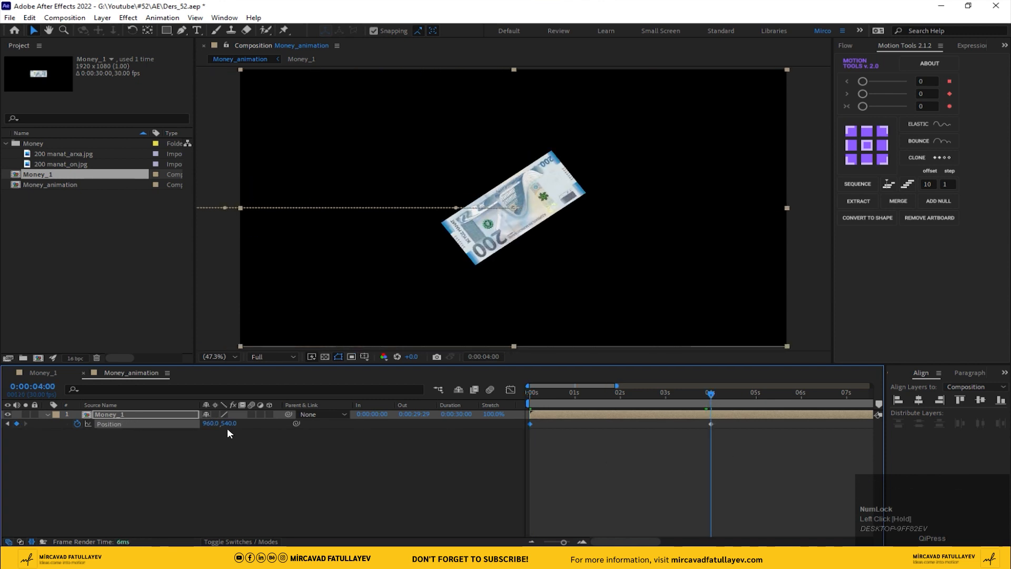
left_click_drag(214, 424, 294, 424)
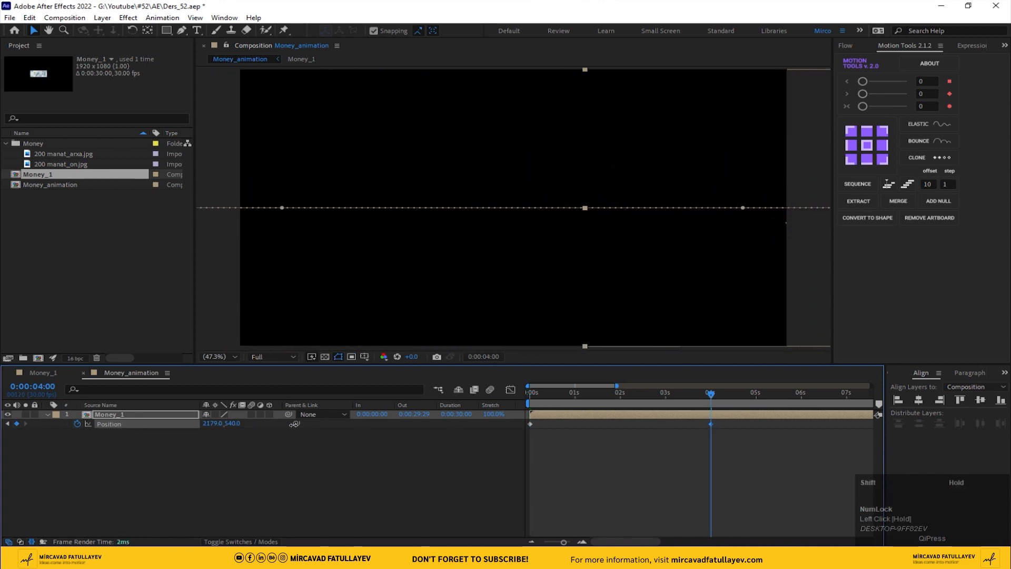
Add a Position keyframe at 2 s and apply Easy Ease to all three Position keyframes
left_click(618, 392)
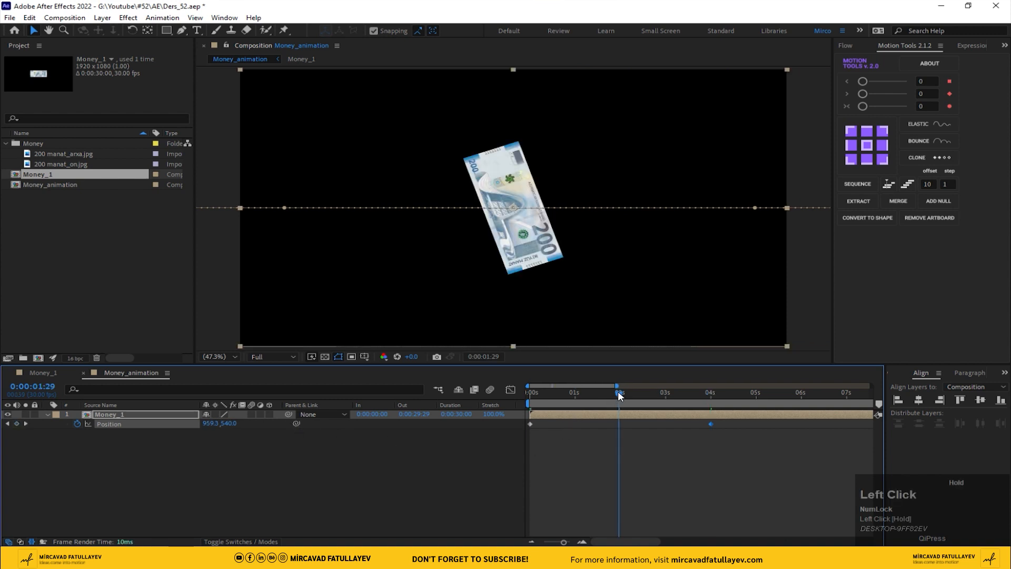
left_click_drag(619, 392, 620, 392)
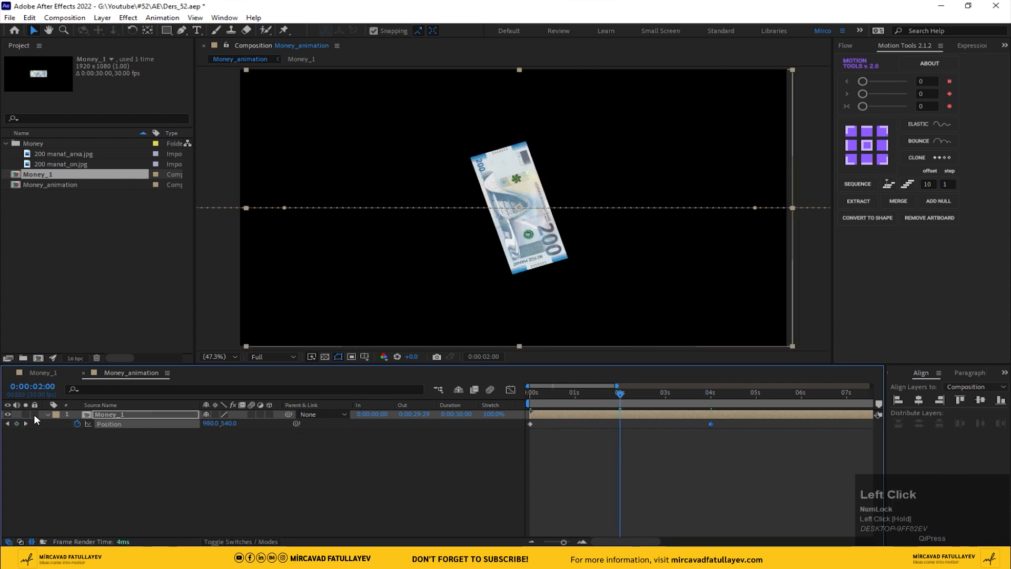
left_click_drag(735, 442, 532, 425)
right_click(532, 423)
mouse_move(603, 420)
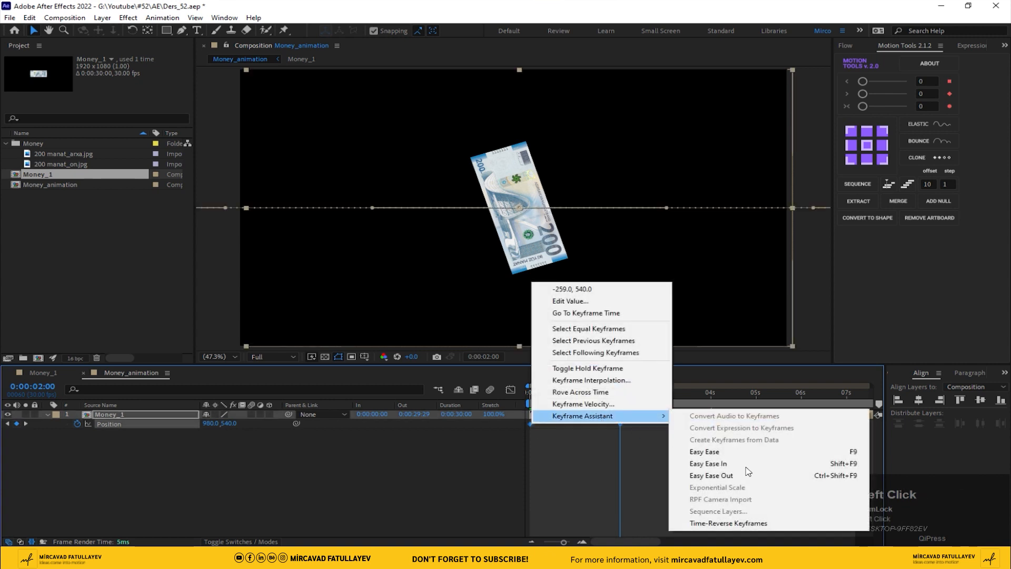
left_click(690, 452)
left_click(628, 443)
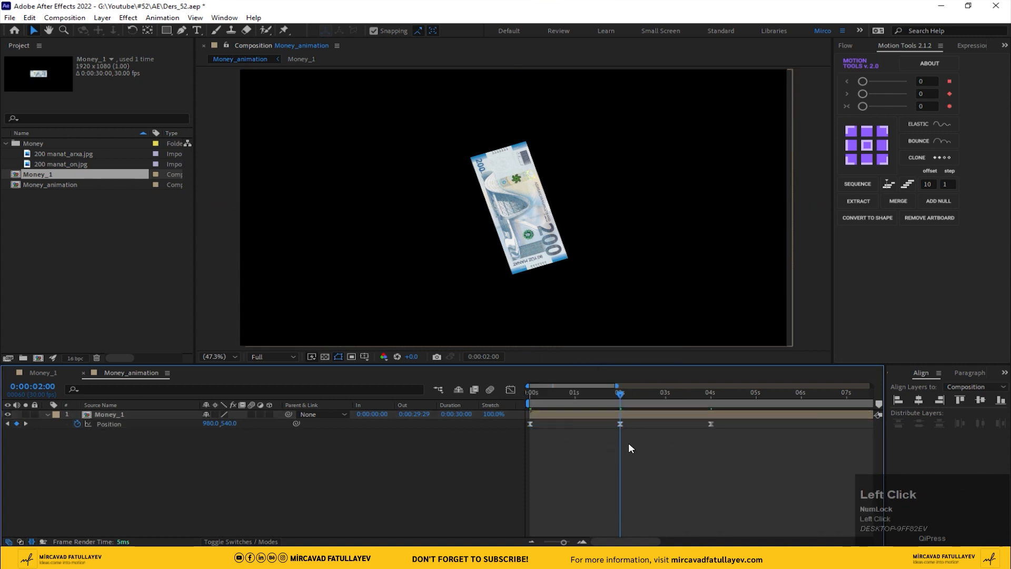
Set both the incoming and outgoing velocity influence of the 2 s Position keyframe to 80%
right_click(621, 425)
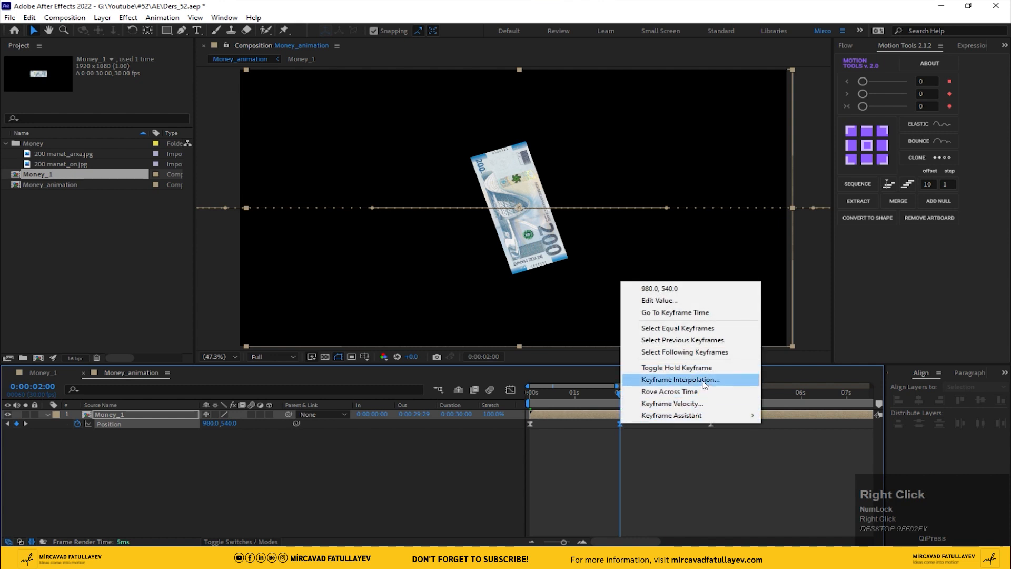
left_click(685, 404)
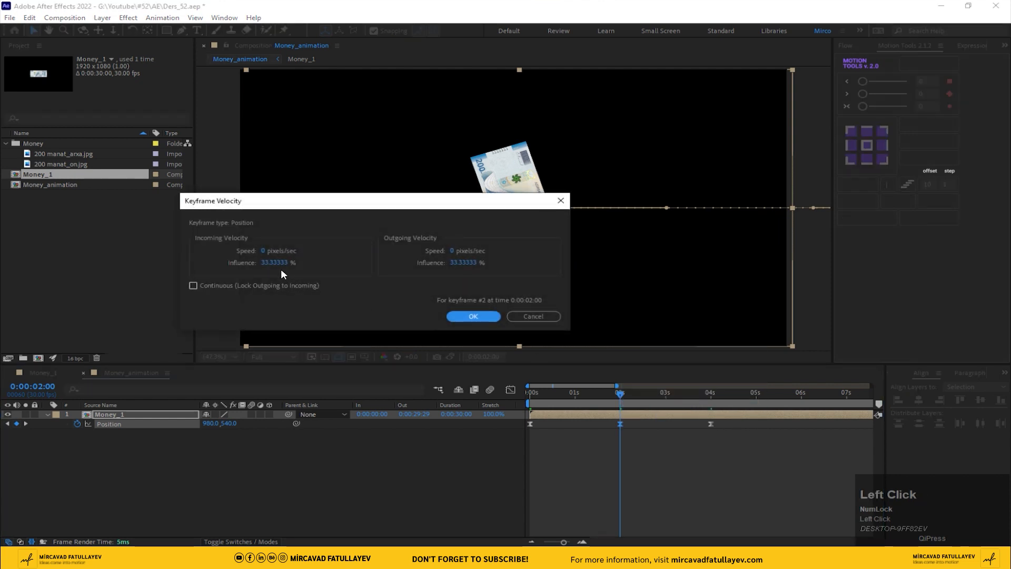
left_click(278, 262)
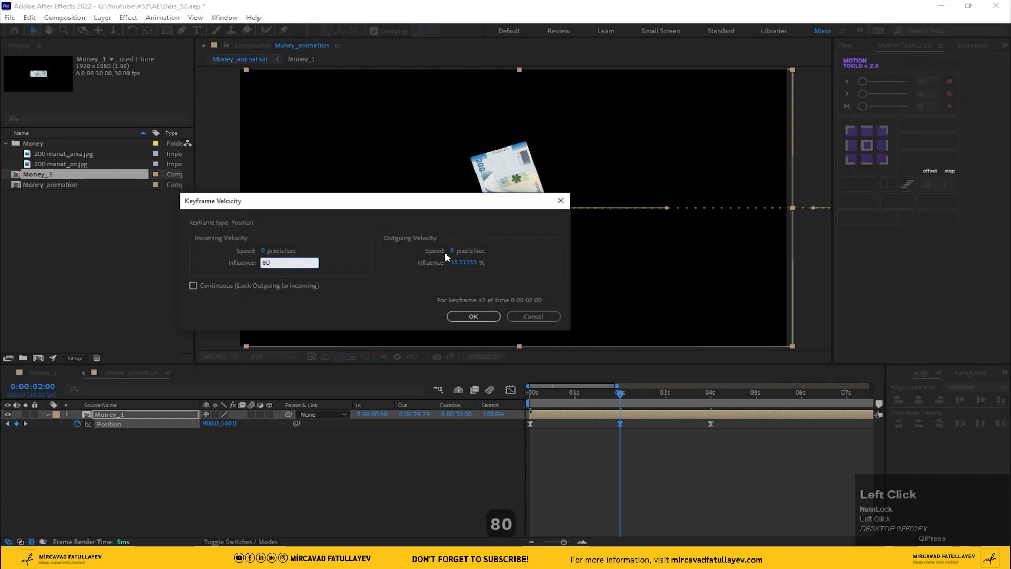
left_click(475, 262)
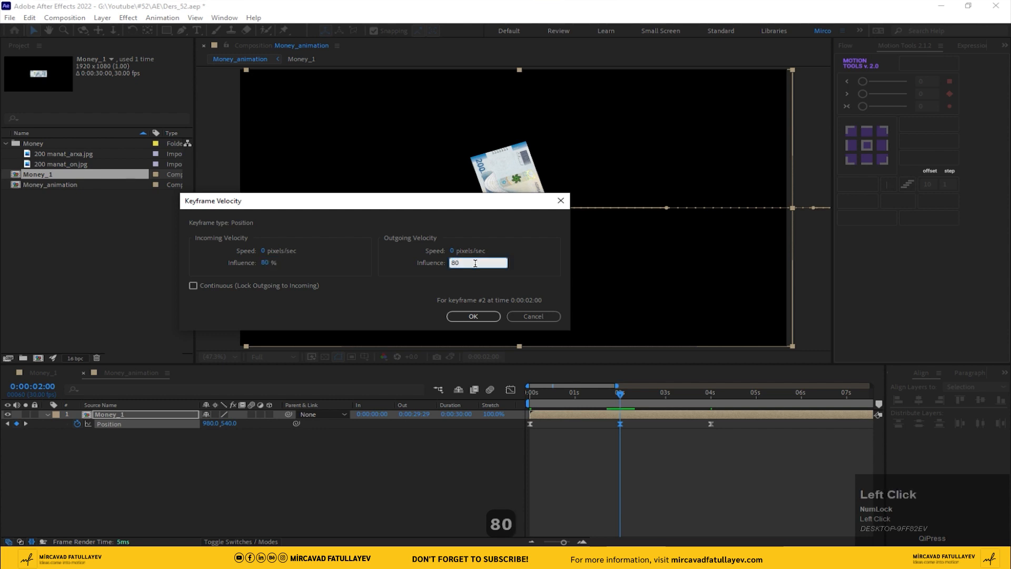
type("80")
left_click(474, 316)
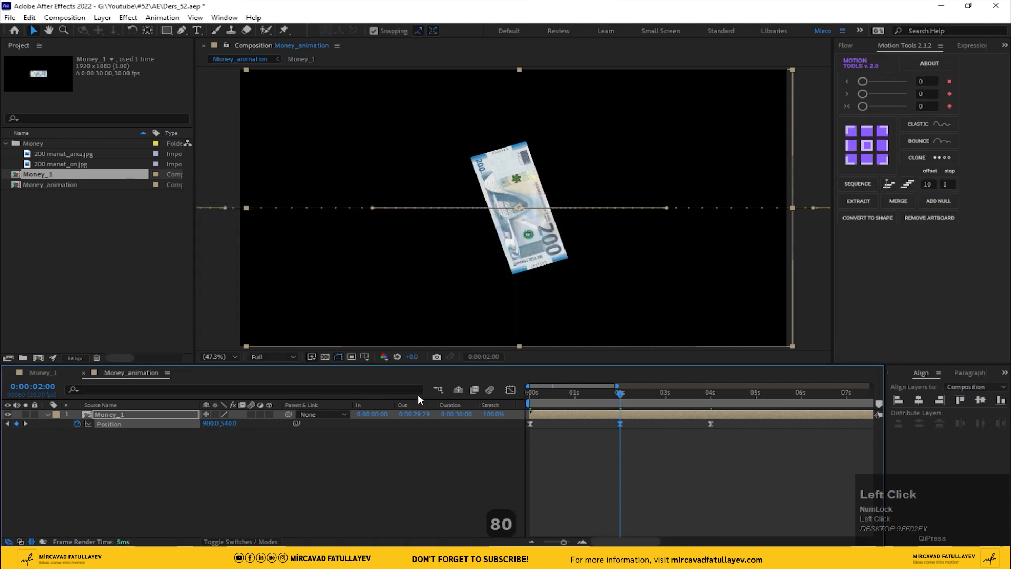
left_click(511, 390)
left_click(514, 391)
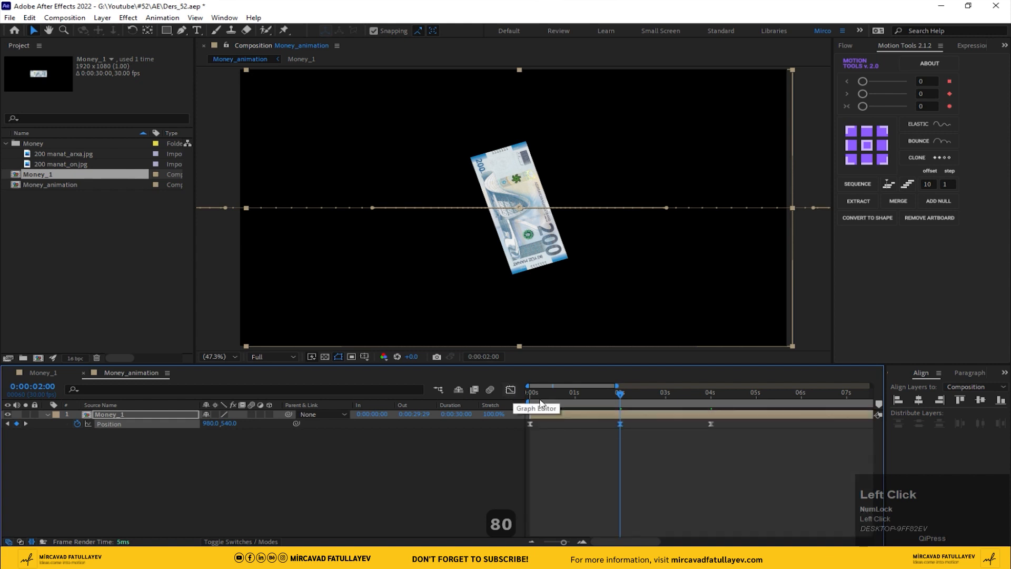
Preview the banknote's movement from the start, and return the playhead to about 2 s
left_click_drag(619, 392, 529, 392)
key("space")
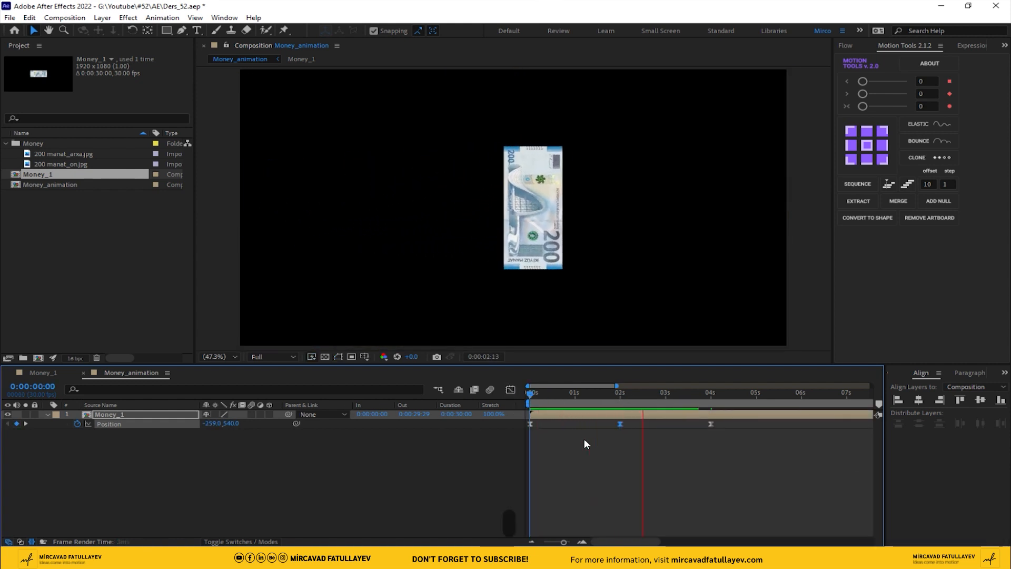
left_click(611, 406)
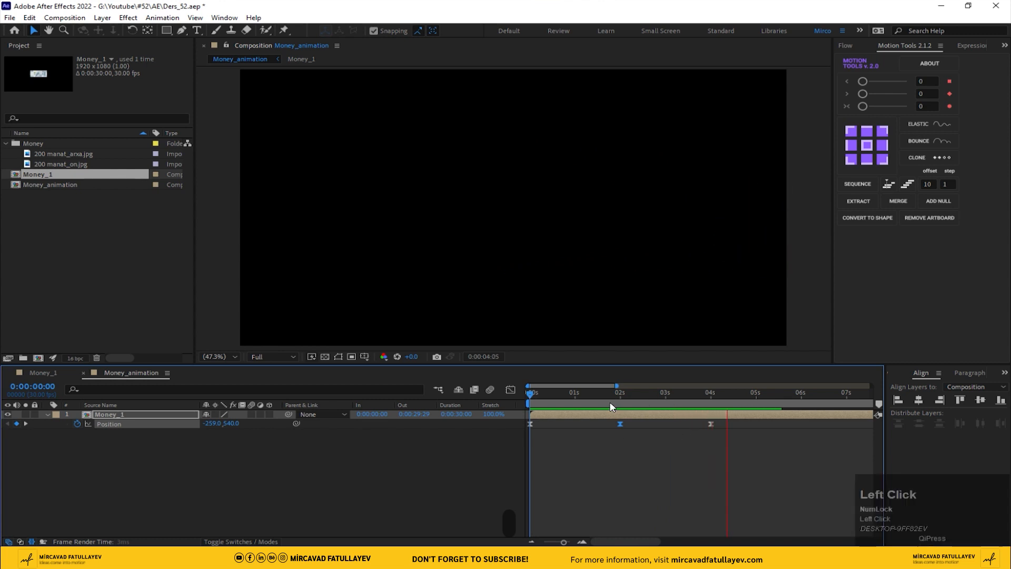
left_click(621, 400)
left_click(619, 397)
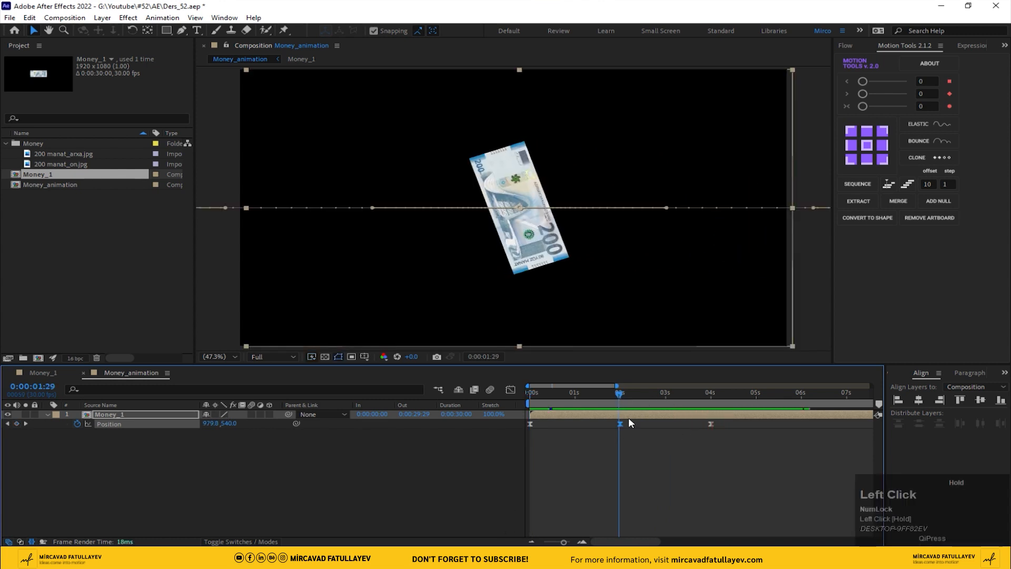
Apply the CC Cylinder effect to the Money_1 layer in the Money_animation composition
left_click(641, 416)
key("ctrl+space")
type("cc c")
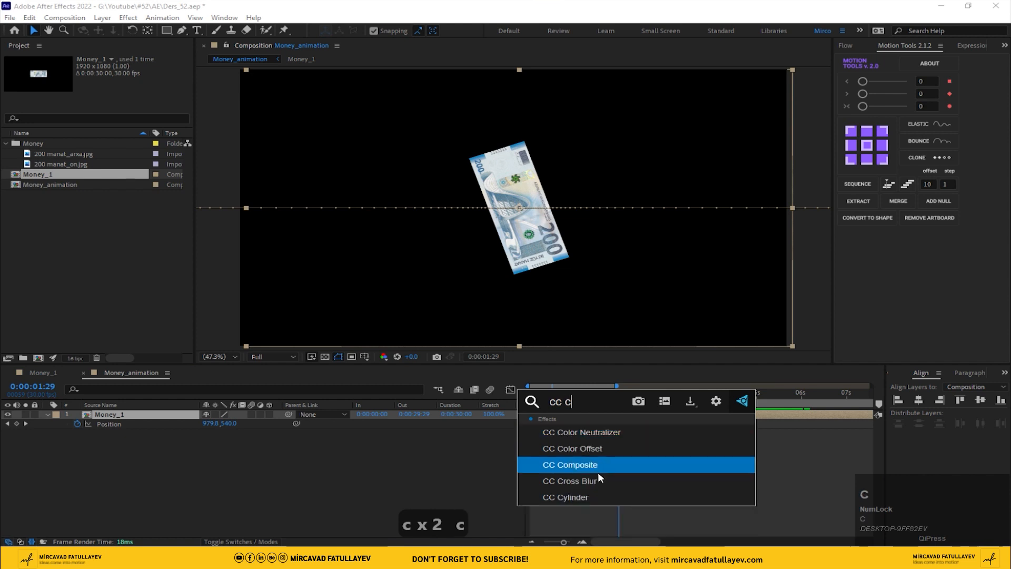
left_click(587, 495)
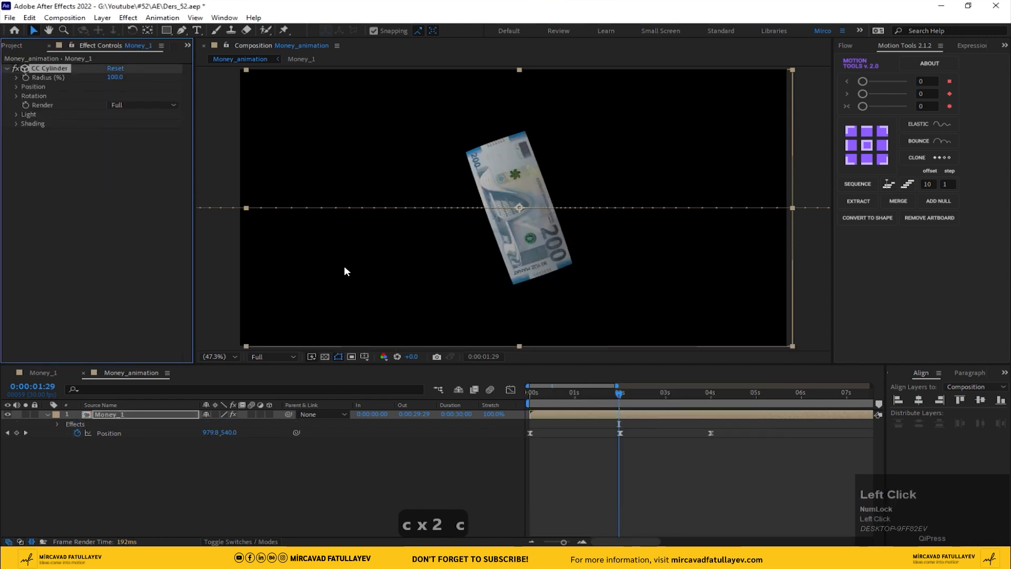
Set CC Cylinder's Light Intensity and Light Height to 0
left_click(16, 114)
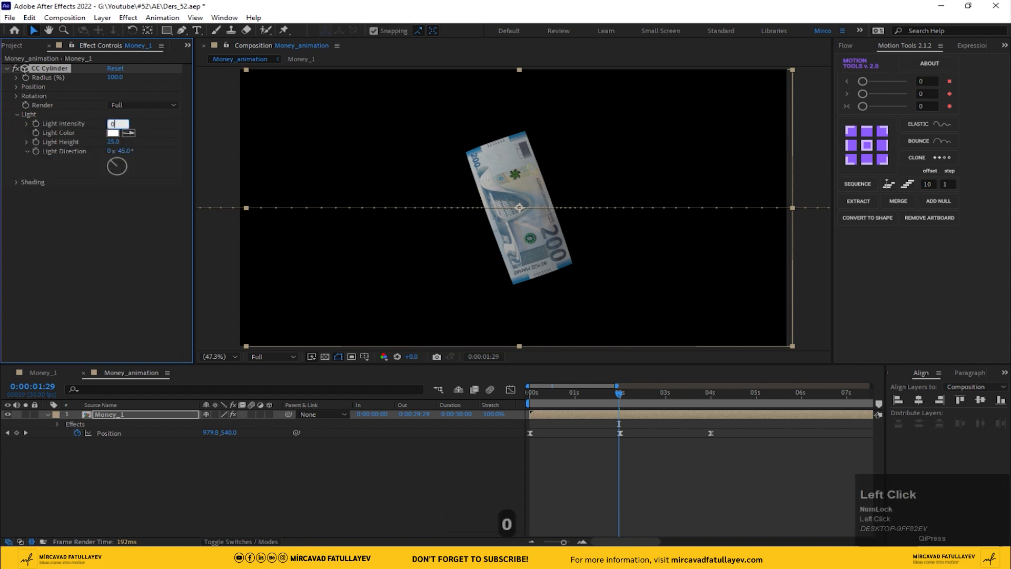
left_click(111, 142)
type("0")
key("Return")
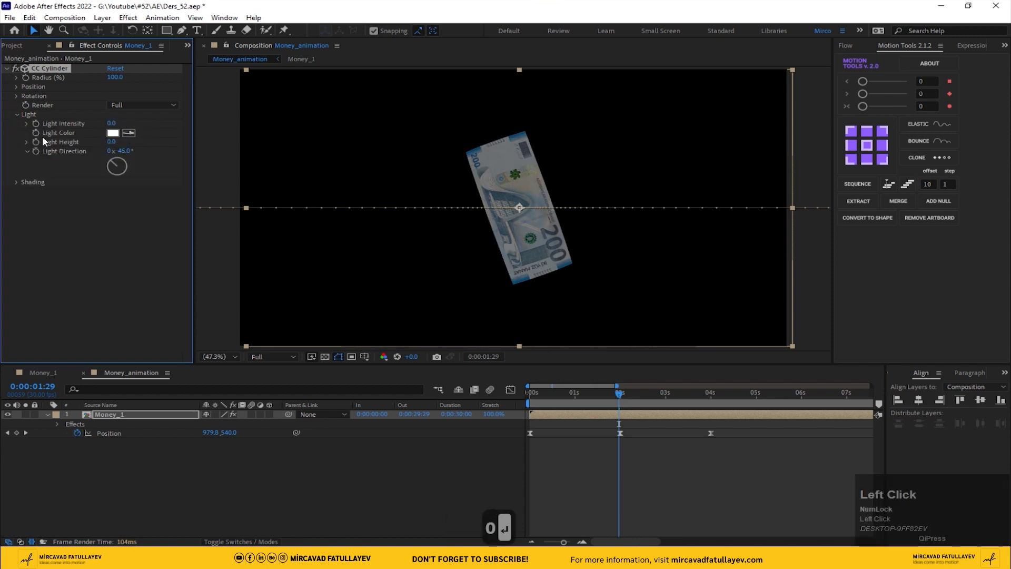
left_click(17, 114)
Set CC Cylinder's shading to Ambient 100, Diffuse 0, Specular 0, Roughness 0.001 and Metal 0
left_click(16, 124)
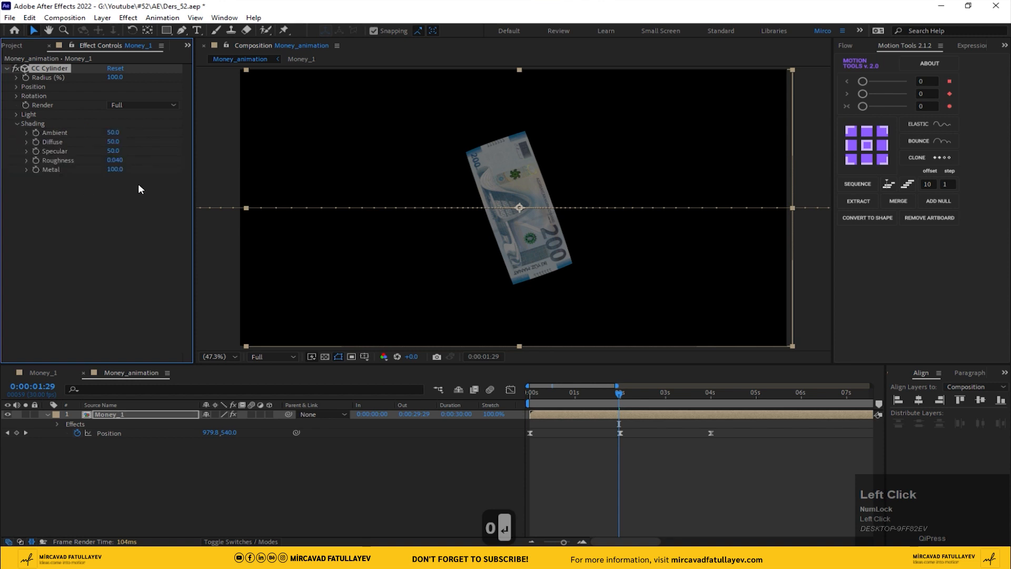
type("100")
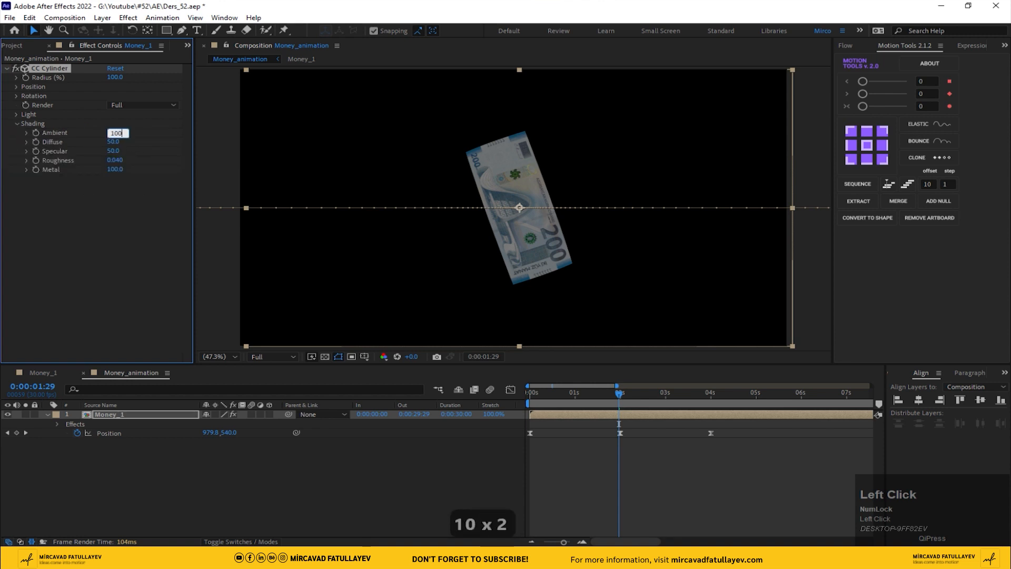
left_click(112, 142)
type("0")
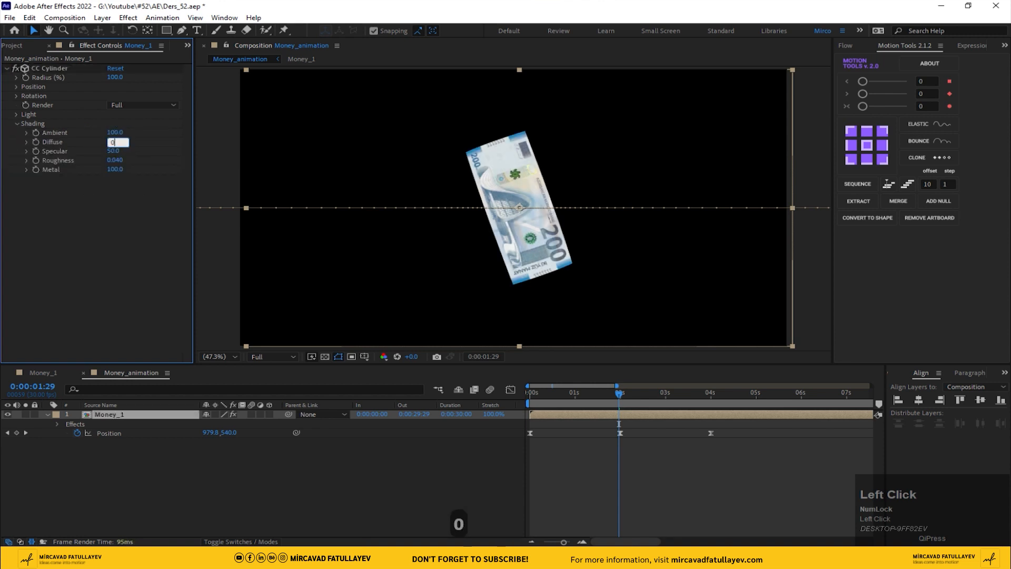
key("Return")
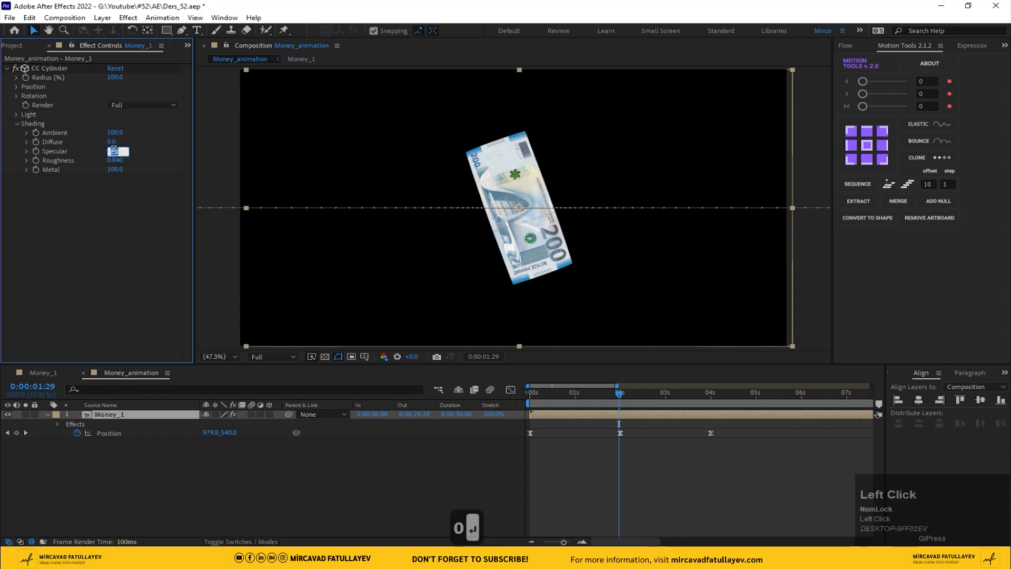
type("0")
key("Return")
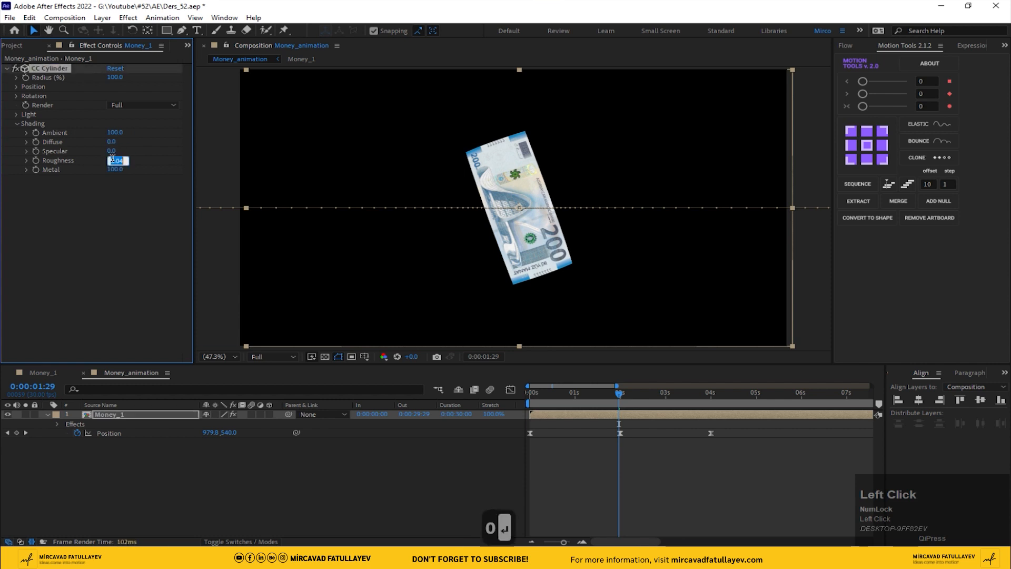
type("0")
key("Return")
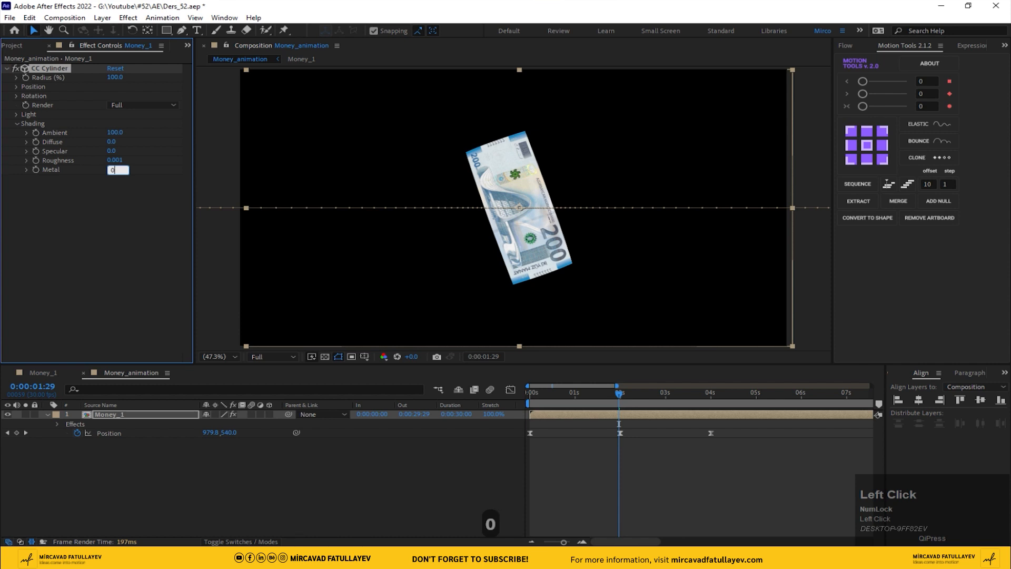
type("0")
key("Return")
left_click(17, 124)
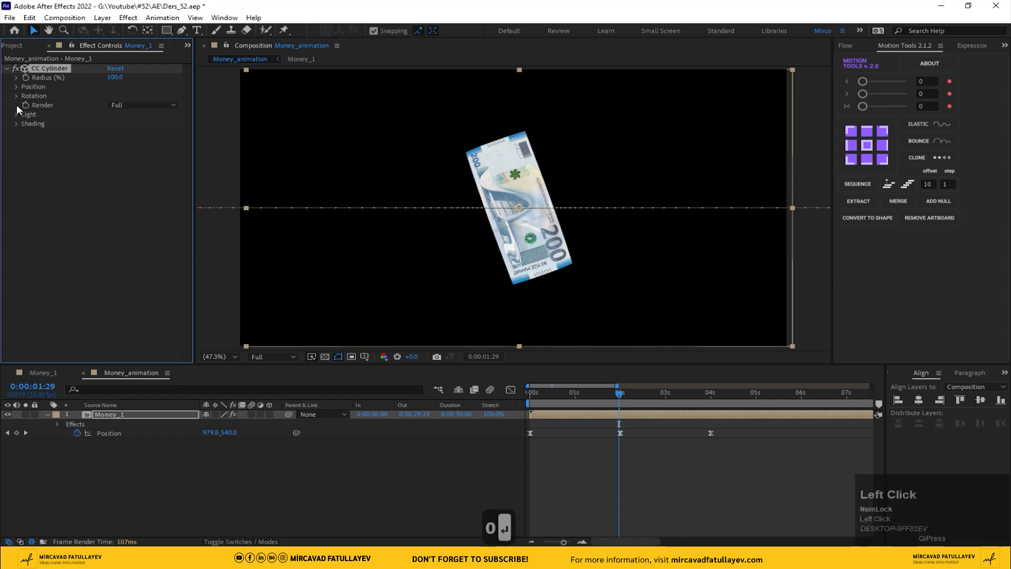
At 0:00:00:24, keyframe CC Cylinder's rotation with X about 16°, Y about 36° and Z about 31°
left_click(16, 96)
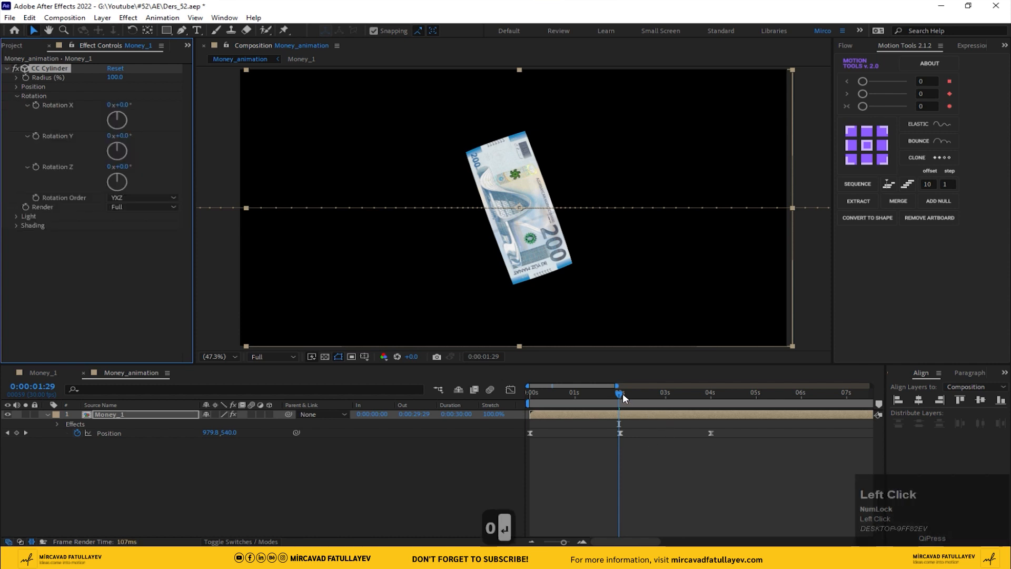
left_click_drag(623, 394, 567, 397)
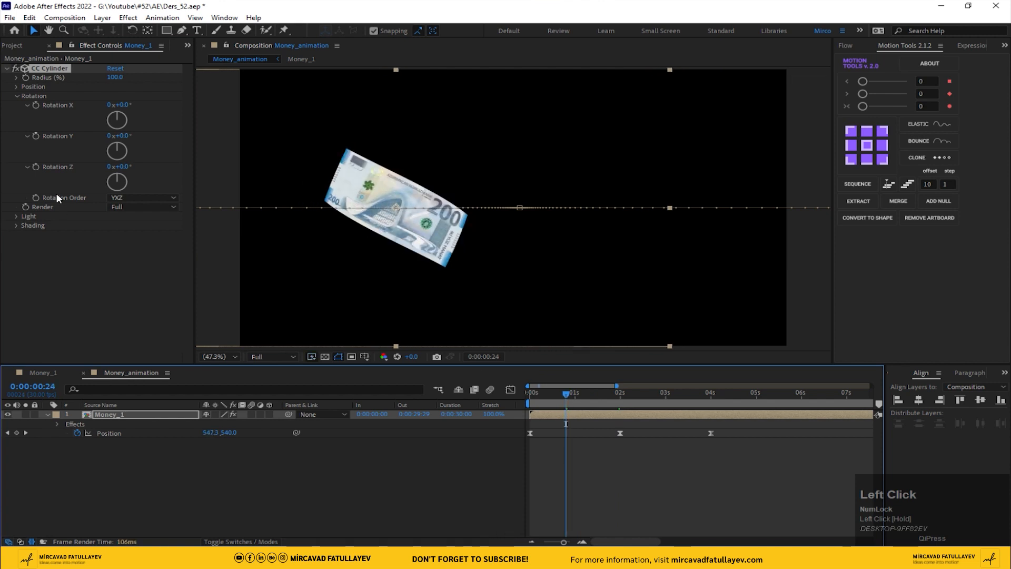
left_click(37, 104)
left_click(37, 167)
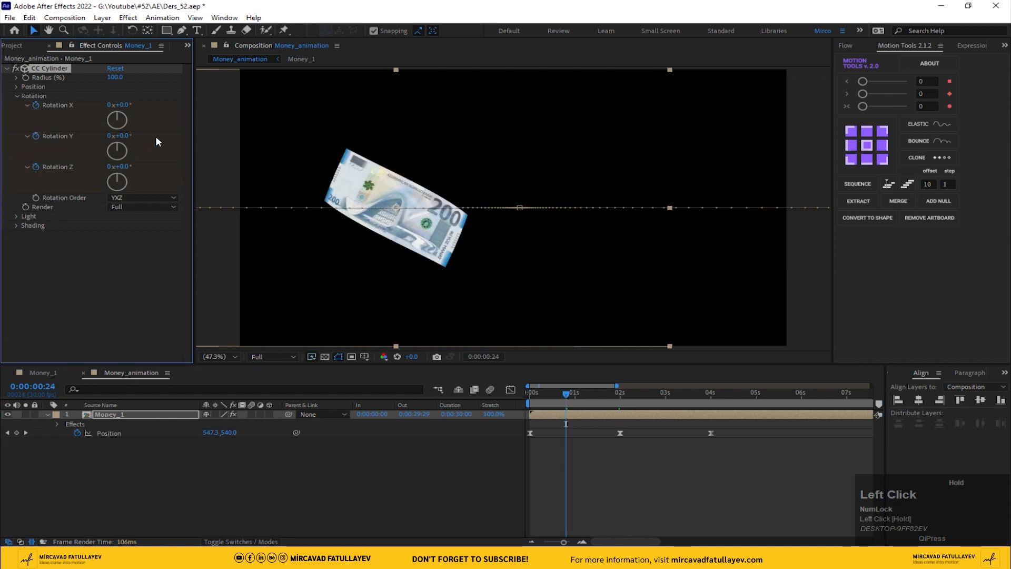
left_click_drag(125, 107, 136, 166)
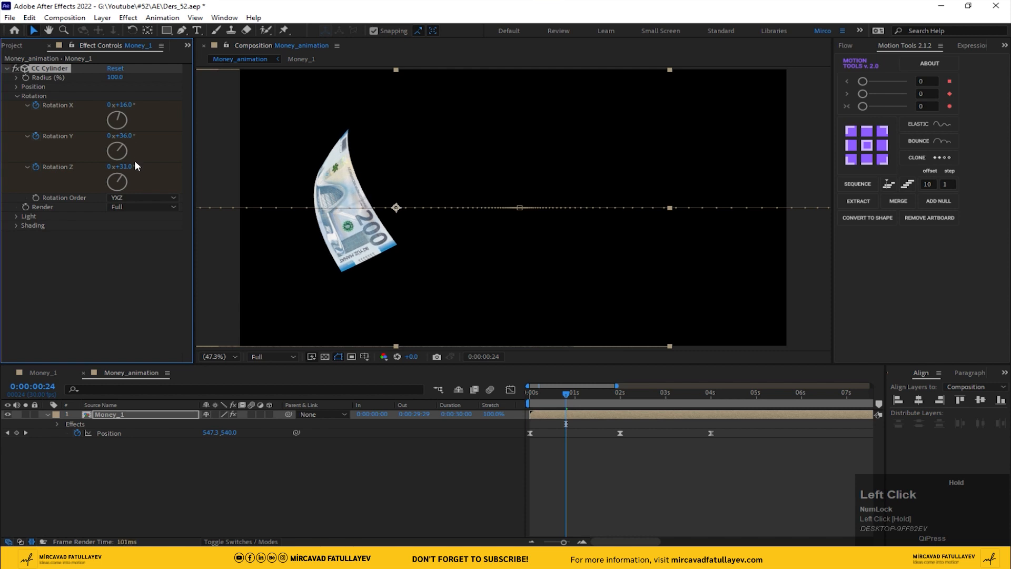
Reveal the Money_1 layer's keyframes and move the three CC Cylinder rotation keyframes to 0 s
left_click(125, 414)
key("u")
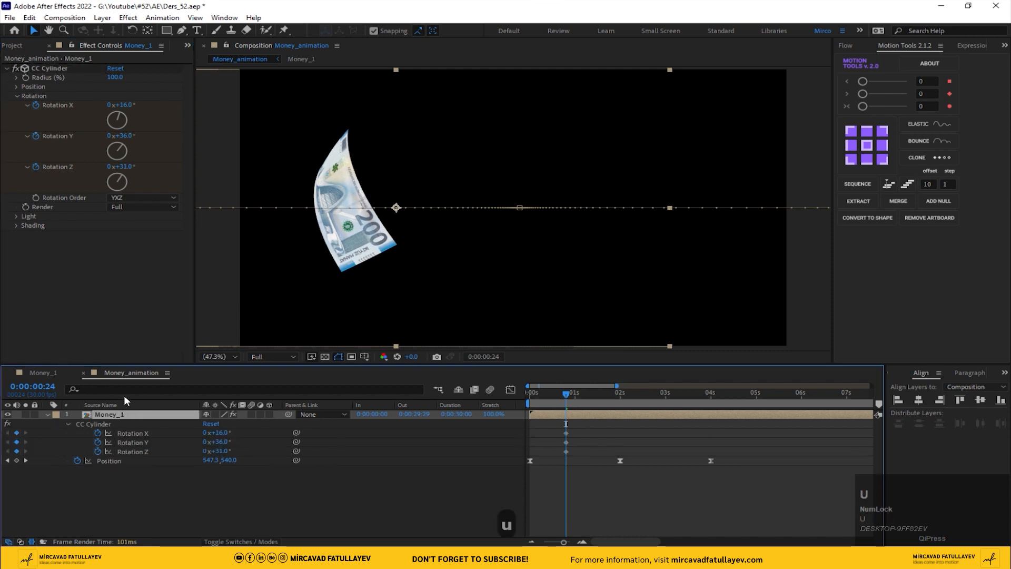
left_click_drag(593, 435, 532, 451)
At 0:00:03:05, set CC Cylinder's rotation to X about 162°, Y about 221° and Z about 17°
left_click_drag(654, 405, 673, 396)
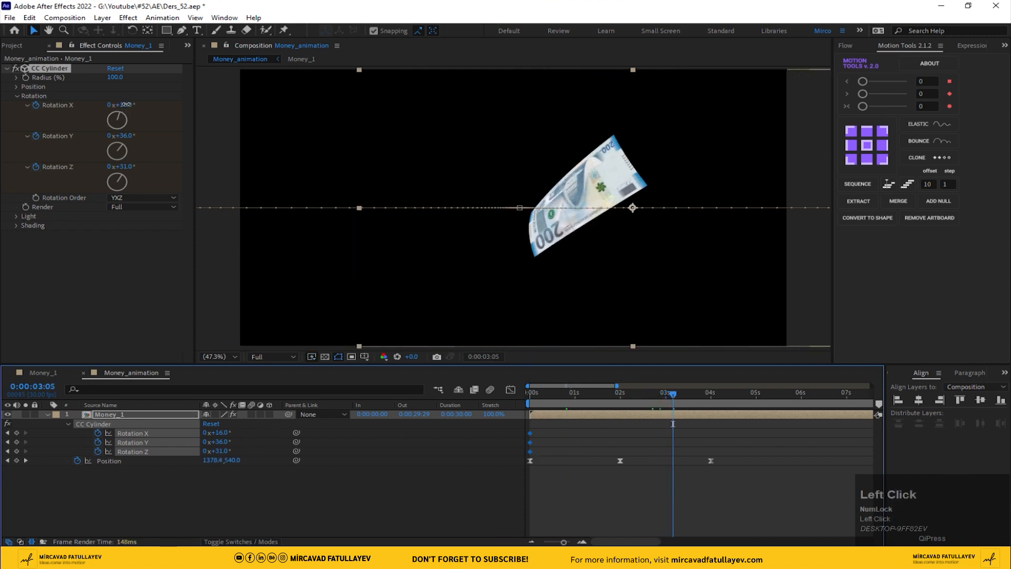
left_click_drag(126, 104, 178, 129)
left_click_drag(122, 167, 196, 97)
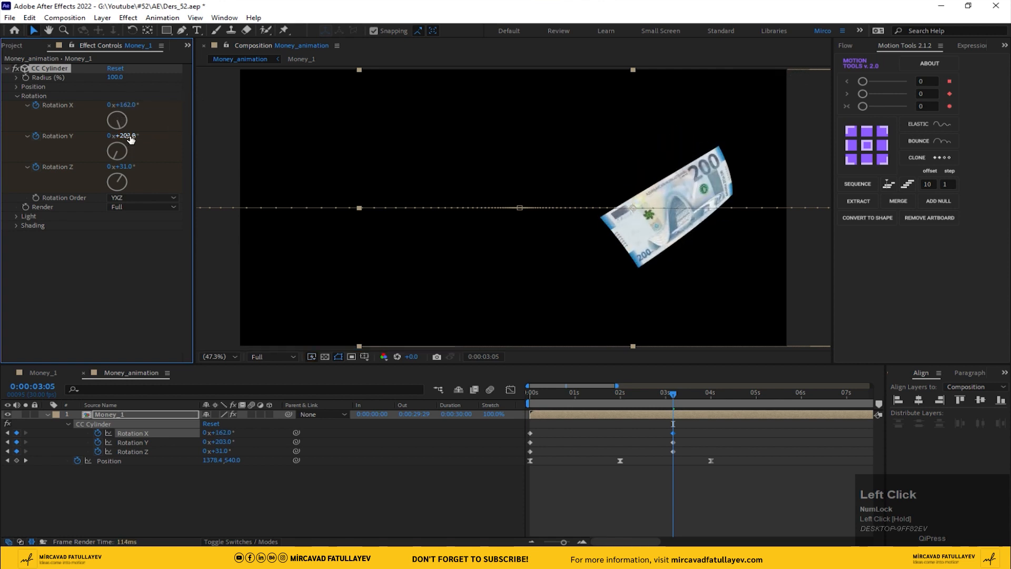
mouse_move(131, 139)
left_mouse_down()
mouse_move(139, 137)
mouse_move(125, 166)
mouse_move(144, 163)
mouse_move(116, 165)
mouse_move(122, 137)
left_mouse_up()
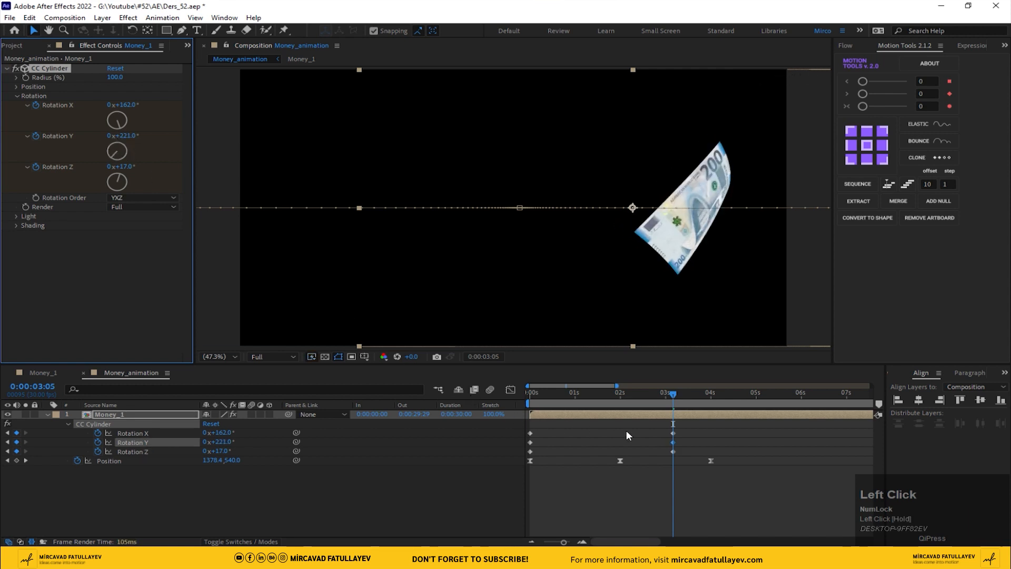
Move the ending rotation keyframes to 4 s and apply Easy Ease to all CC Cylinder rotation keyframes
left_click_drag(676, 430, 520, 447)
right_click(532, 451)
mouse_move(601, 447)
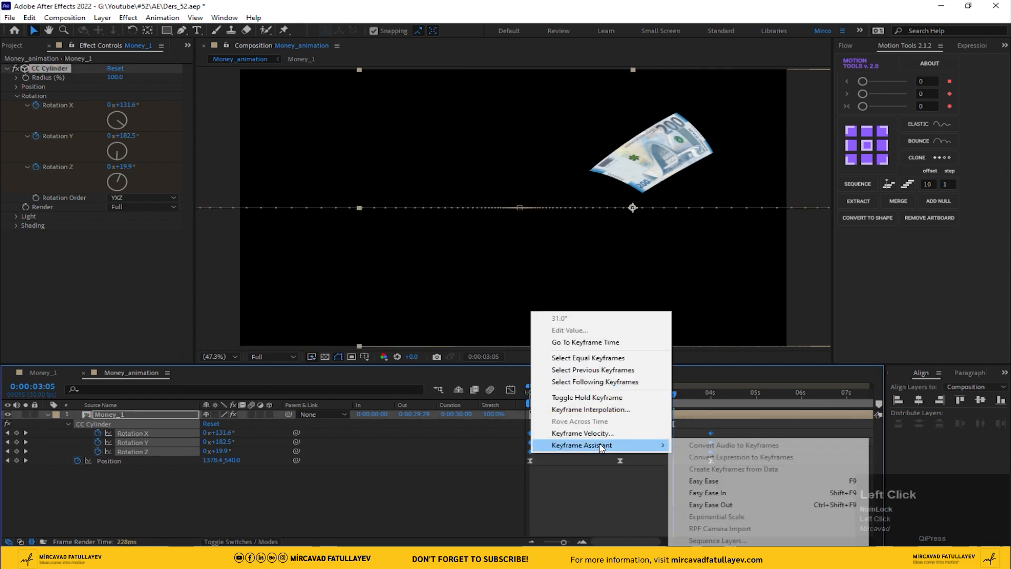
left_click(758, 481)
Preview the banknote's bending and spinning motion from the start
key("space")
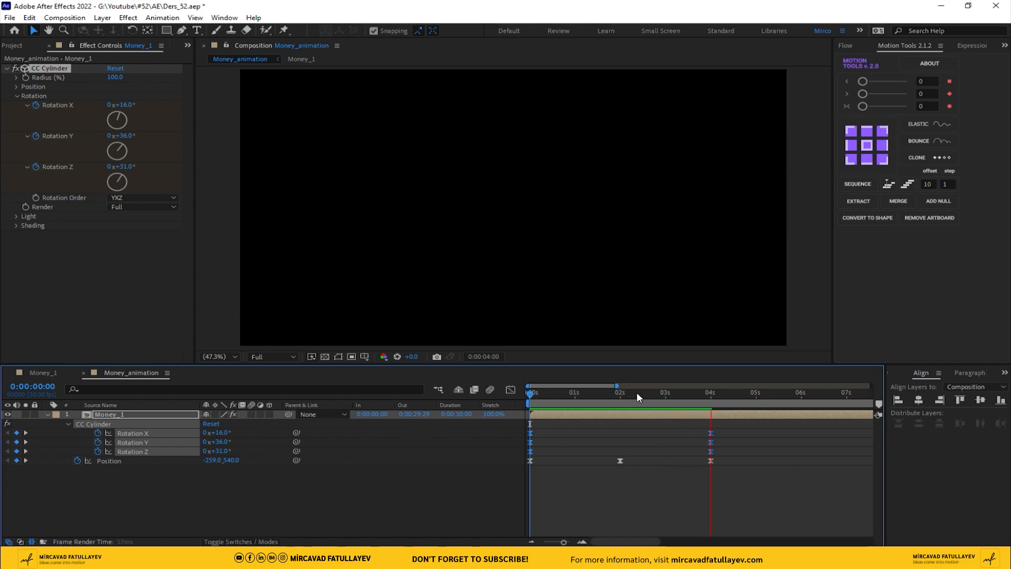
left_click(623, 390)
key("space")
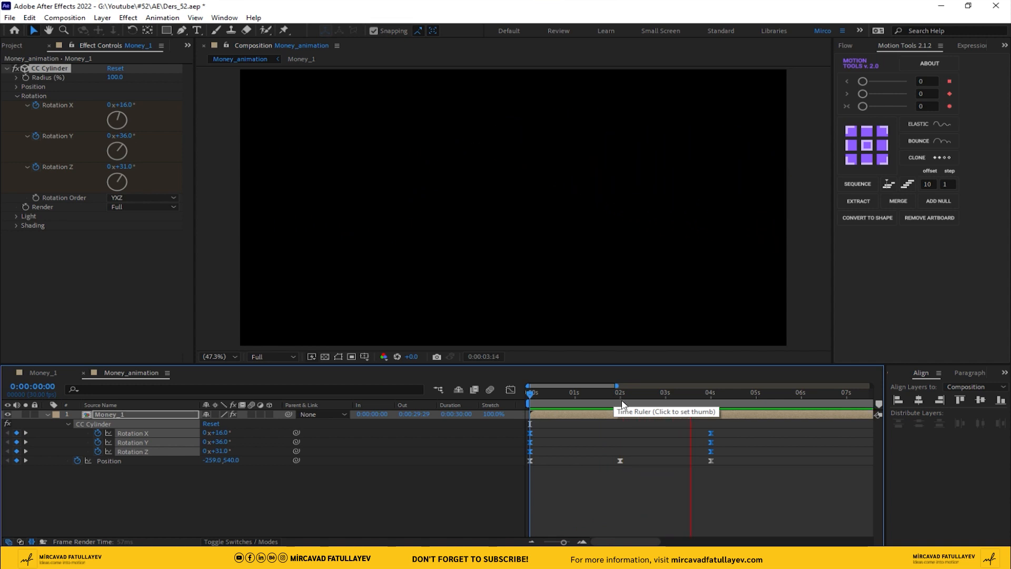
Curve the motion path downward by moving the 2 s Position keyframe to about 1001, 914 and reshaping the path's Bezier handles
mouse_move(612, 391)
left_mouse_down()
mouse_move(623, 394)
mouse_move(614, 396)
left_mouse_up()
left_click(620, 461)
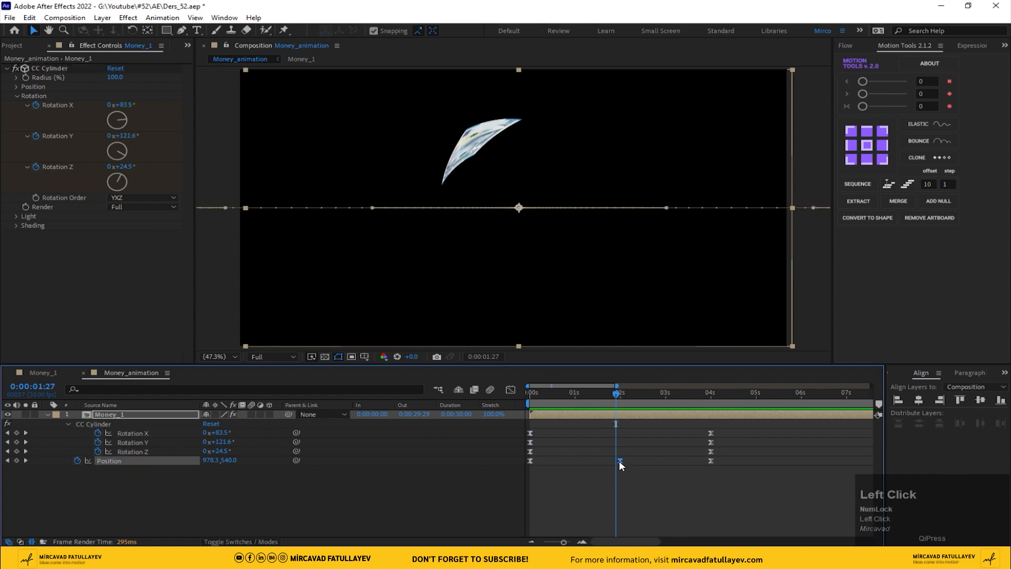
left_click_drag(527, 234, 525, 321)
left_click_drag(673, 305, 704, 233)
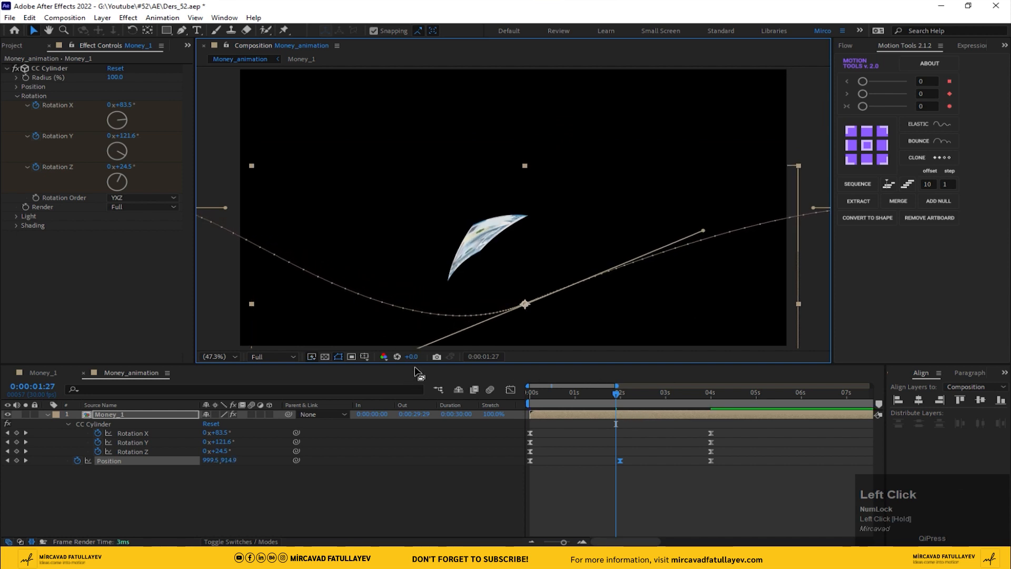
left_click_drag(418, 363, 416, 282)
left_click_drag(311, 167, 312, 183)
left_click_drag(726, 168, 723, 185)
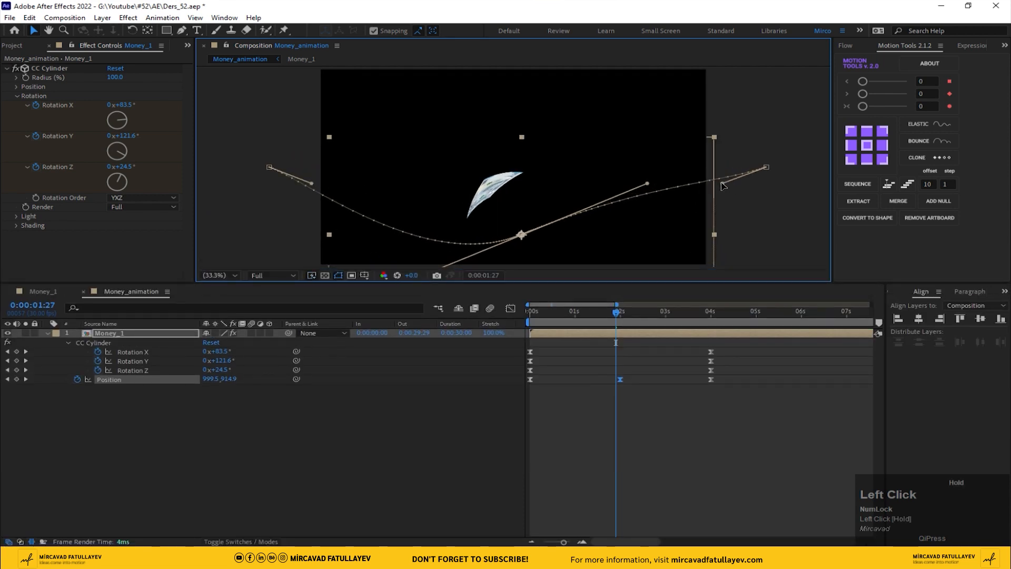
left_click_drag(648, 182, 654, 192)
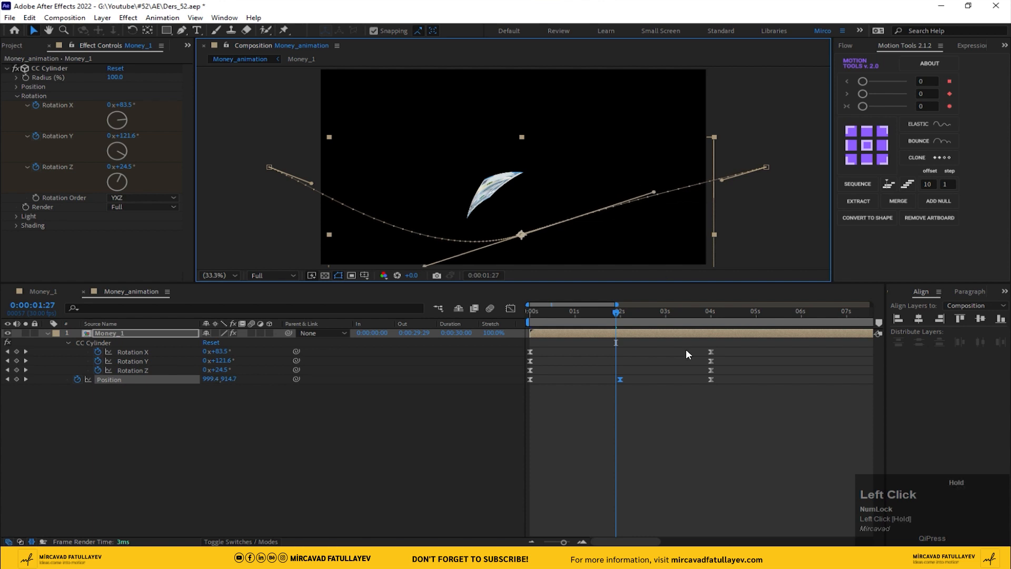
End the work area at 4 s, and preview the banknote's movement along the curved path
mouse_move(721, 323)
left_mouse_down()
mouse_move(734, 322)
mouse_move(711, 323)
left_mouse_up()
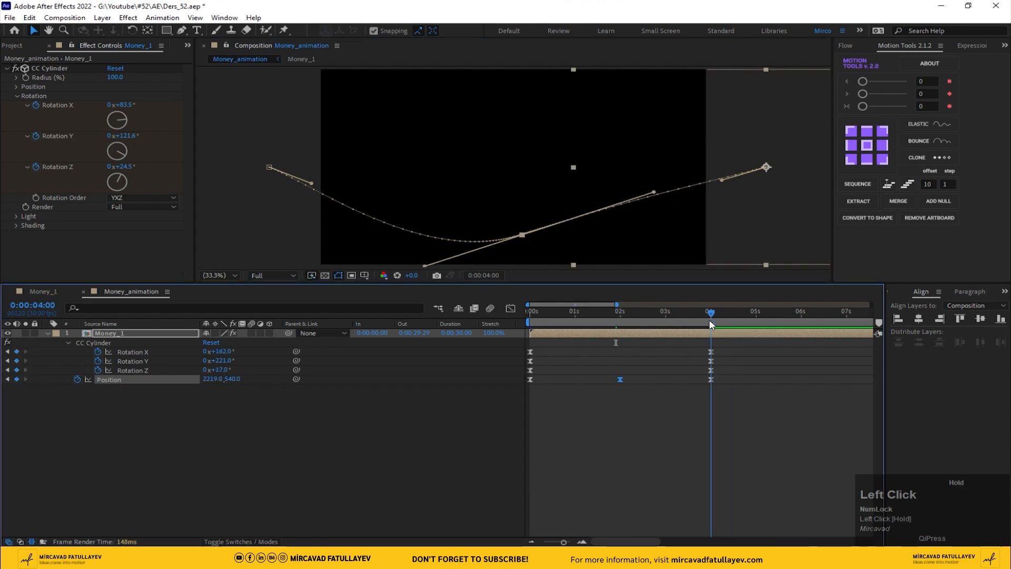
key("space")
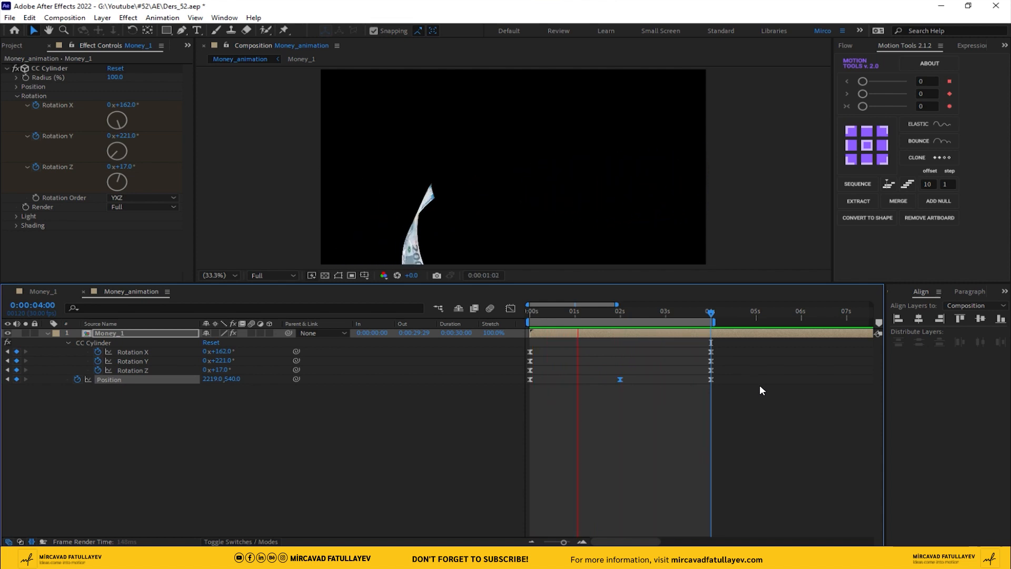
left_click(624, 314)
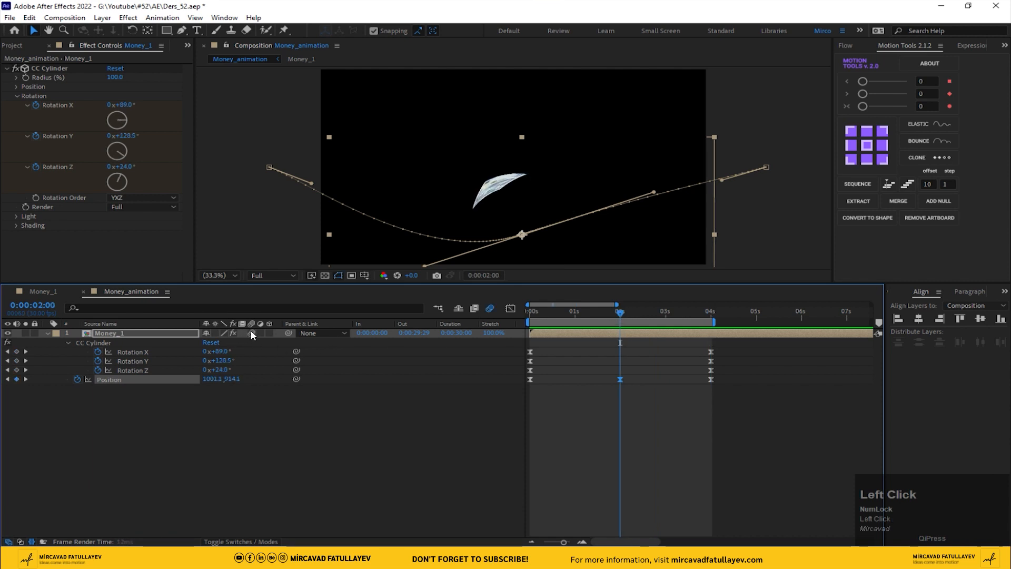
Apply the Wave Warp effect to the Money_1 layer and set its Wave Width to 150
left_click(584, 338)
key("ctrl+space")
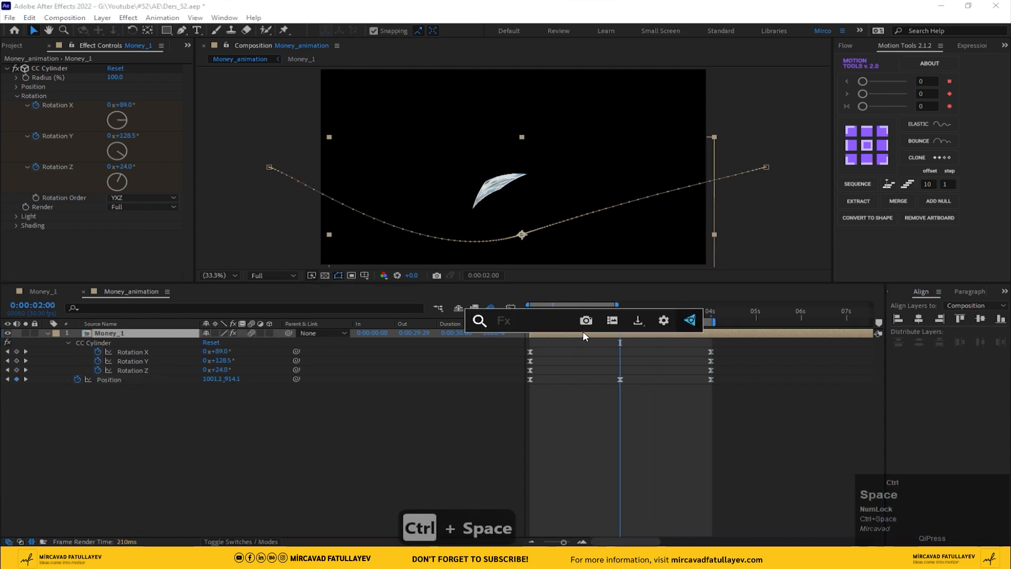
type("wav")
left_click(540, 363)
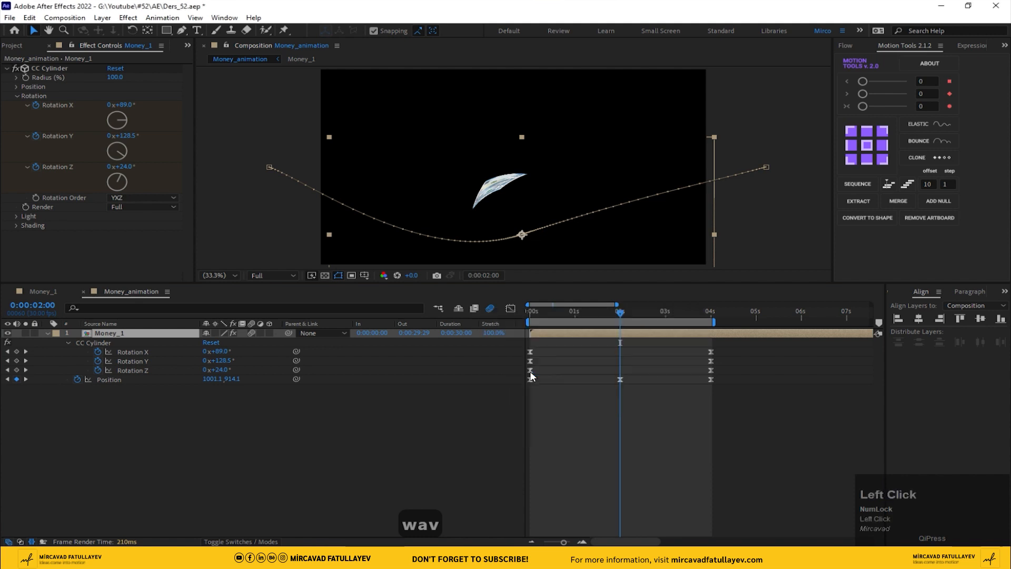
left_click_drag(619, 315, 587, 316)
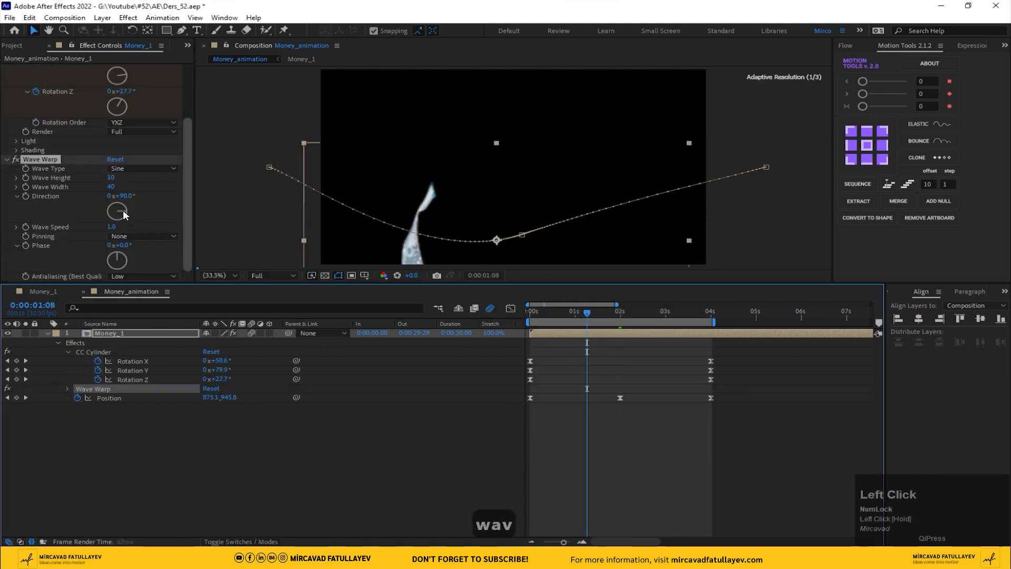
left_click(111, 187)
type("150")
key("Return")
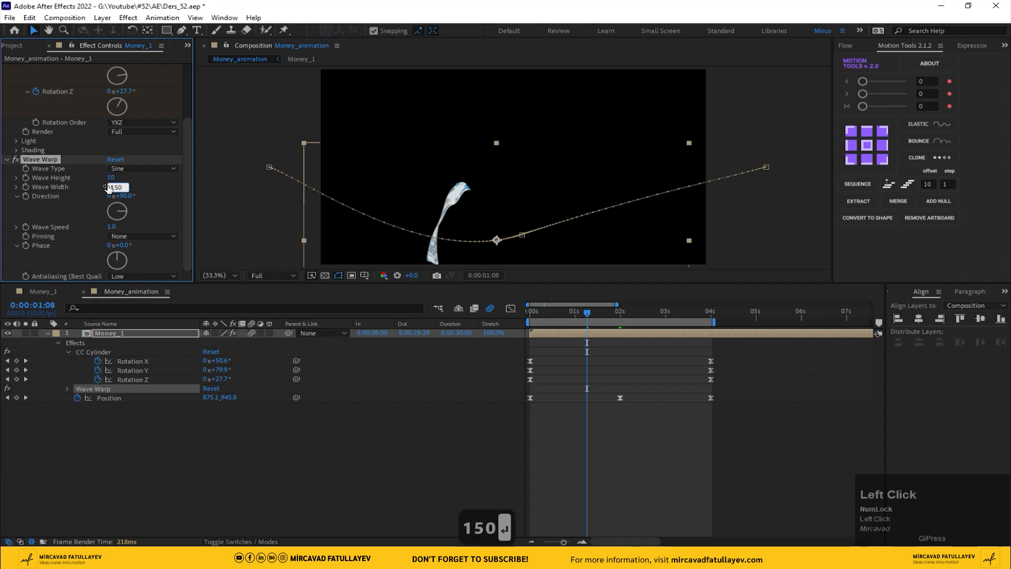
Preview the banknote animation with the wave distortion from 0 s
left_click_drag(595, 319, 445, 323)
key("space")
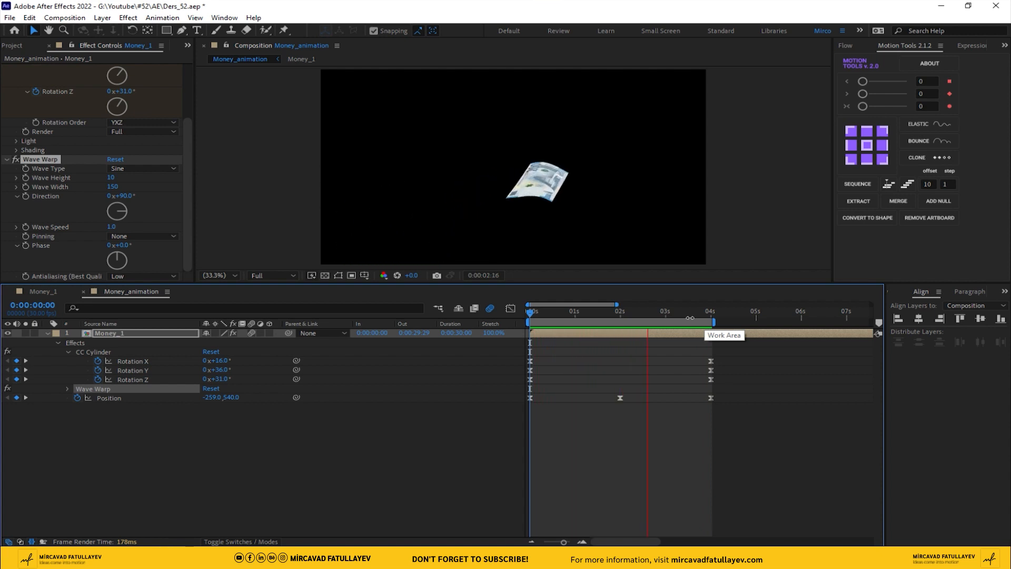
left_click(614, 312)
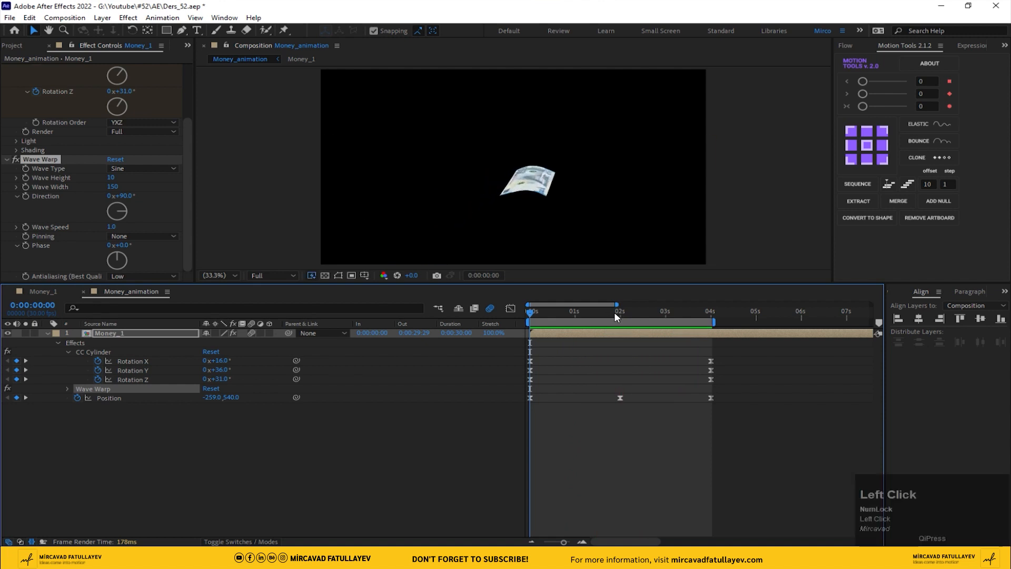
Give the Money_1 layer a Yellow label colour
left_click(614, 312)
left_click(599, 335)
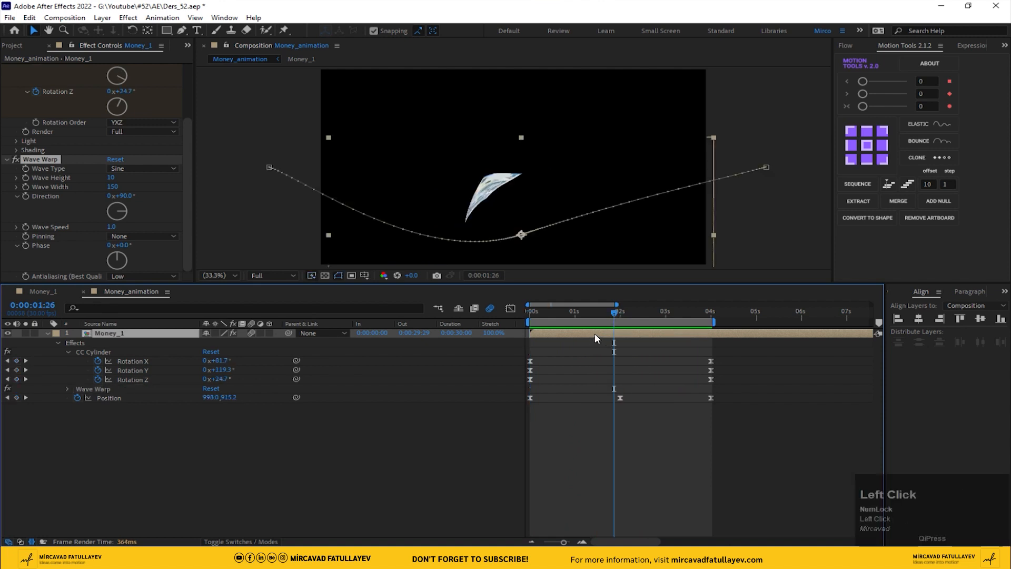
left_click(55, 334)
left_click(83, 164)
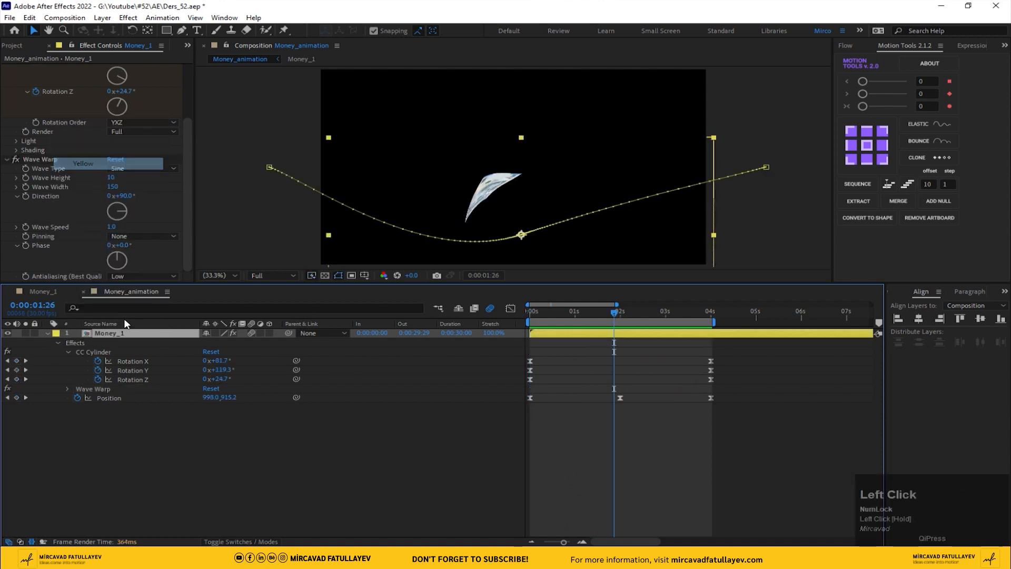
Duplicate the Money_1 layer and label the copy Aqua
key("ctrl+d")
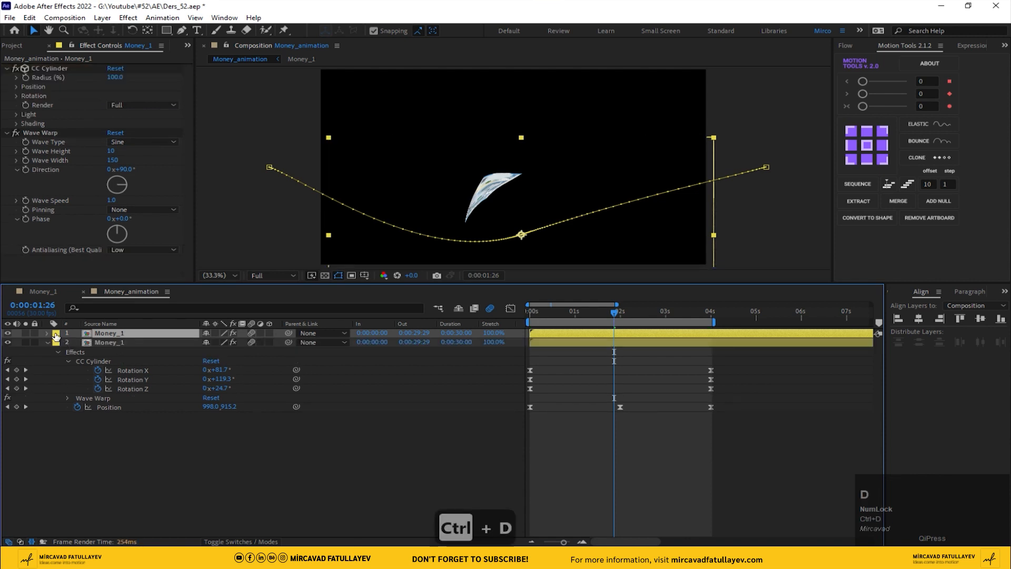
left_click(56, 335)
left_click(97, 176)
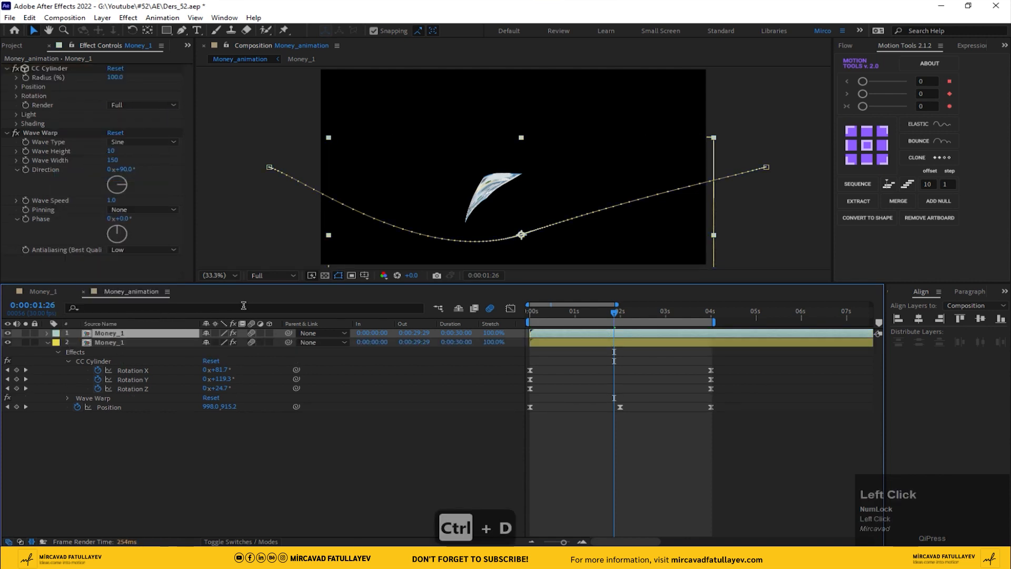
Scale the aqua Money_1 copy to 80%
type("s")
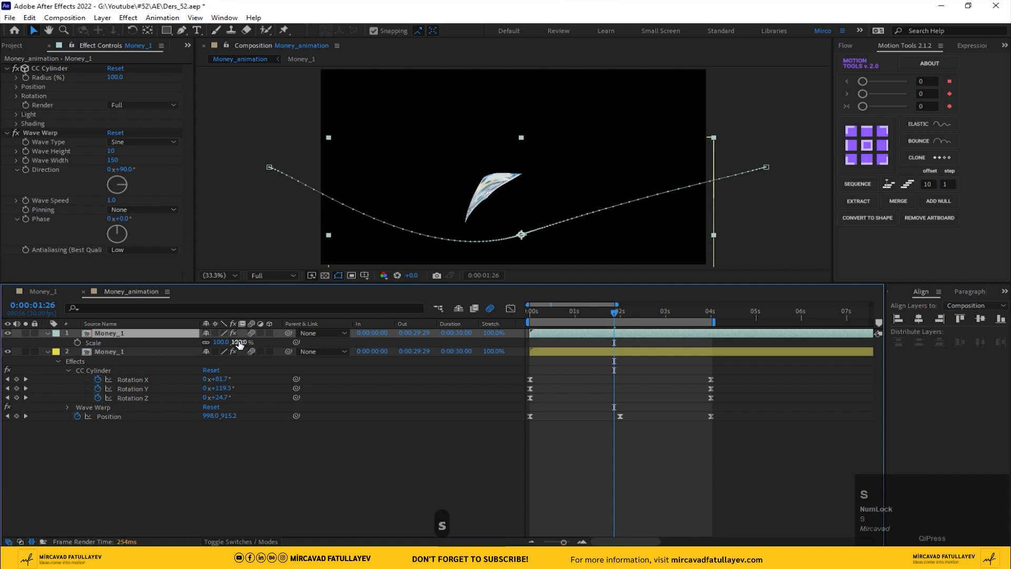
type("50")
key("Return")
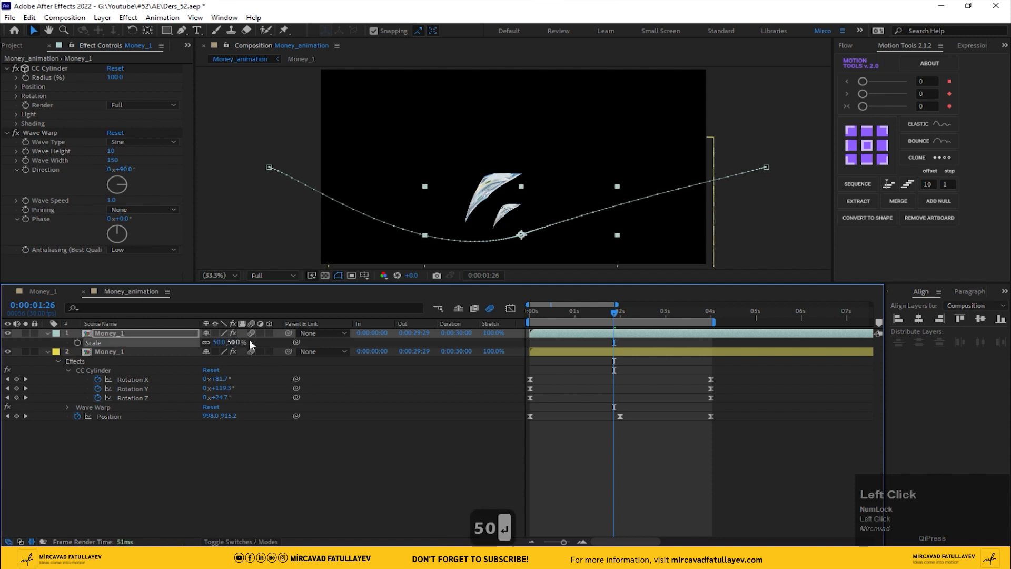
left_click(234, 343)
type("80")
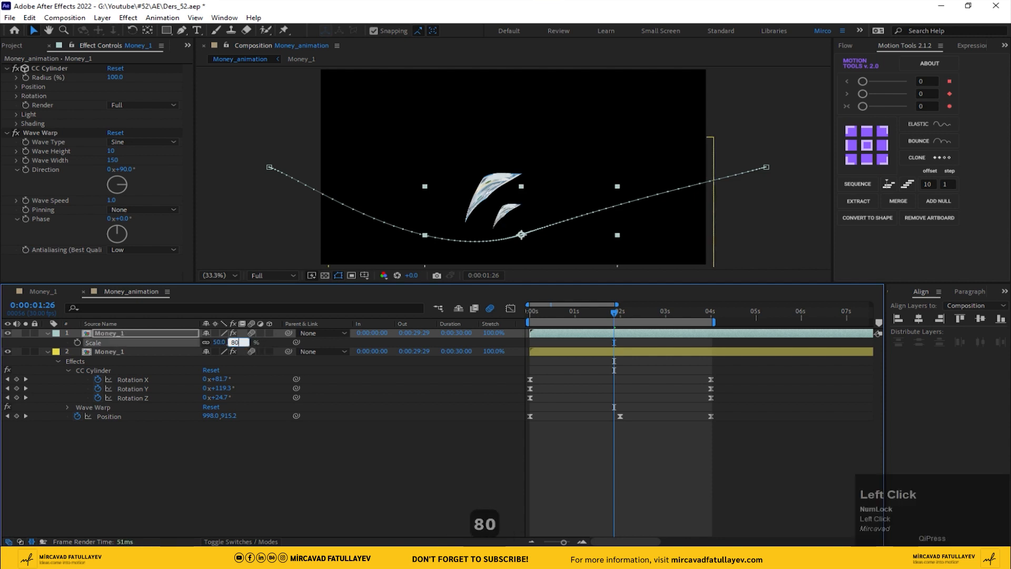
key("Return")
left_click(189, 341)
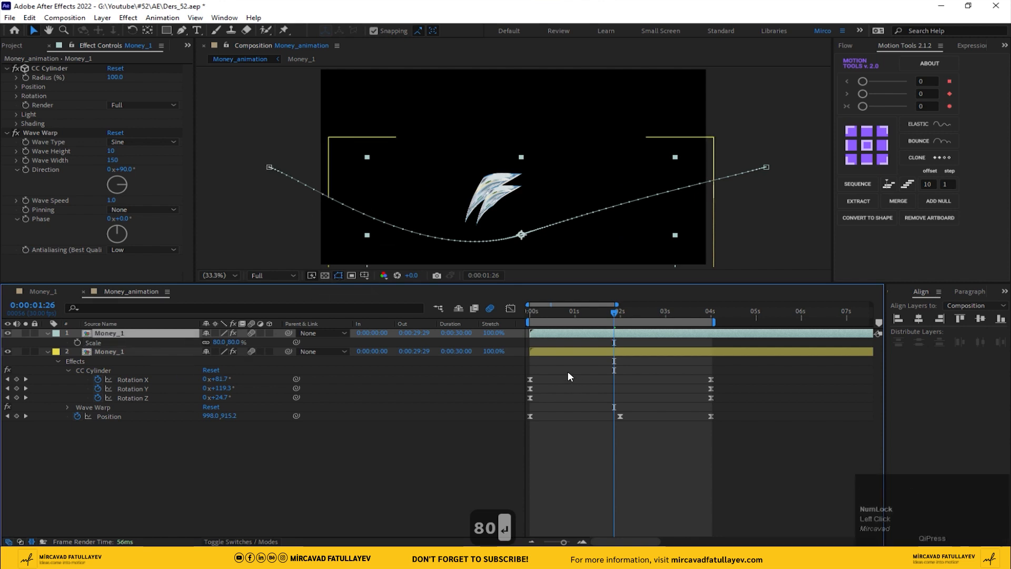
Reshape the aqua copy's motion path into an S-curve high in the frame, moving its start, 2 s and 4 s Position keyframes and handles
key("u")
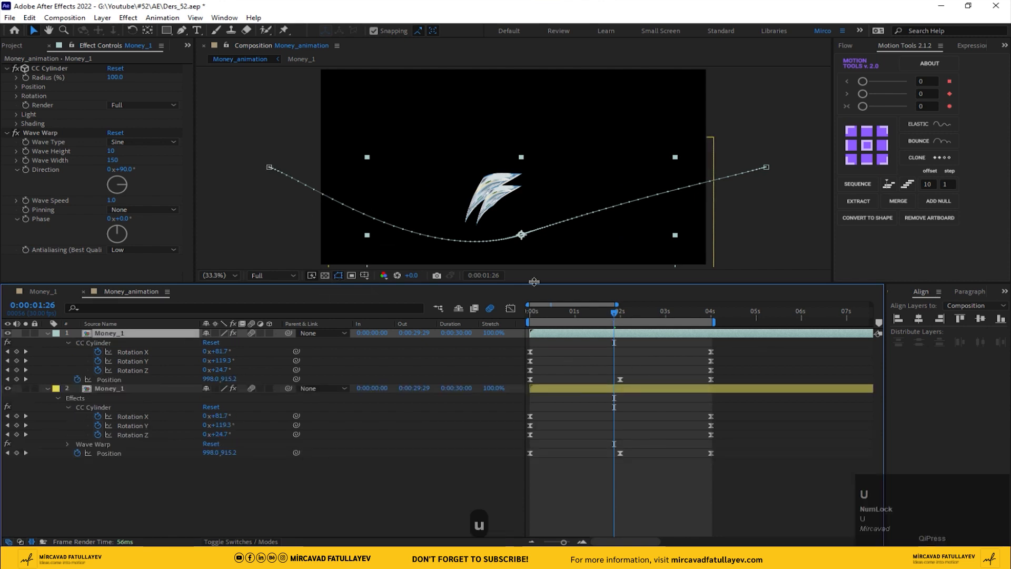
left_click_drag(272, 166, 297, 91)
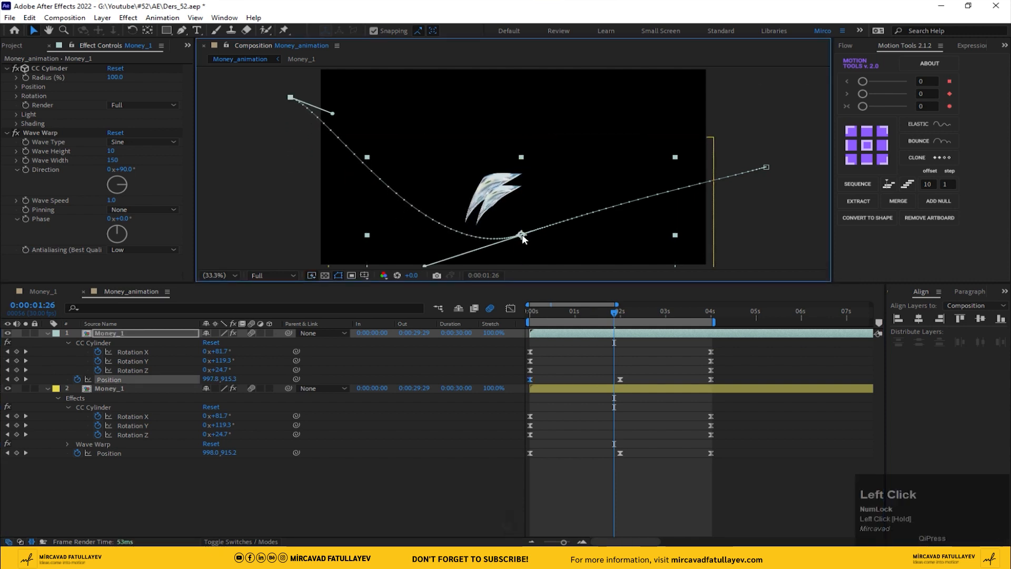
left_click_drag(523, 235, 530, 104)
left_click_drag(652, 78, 628, 161)
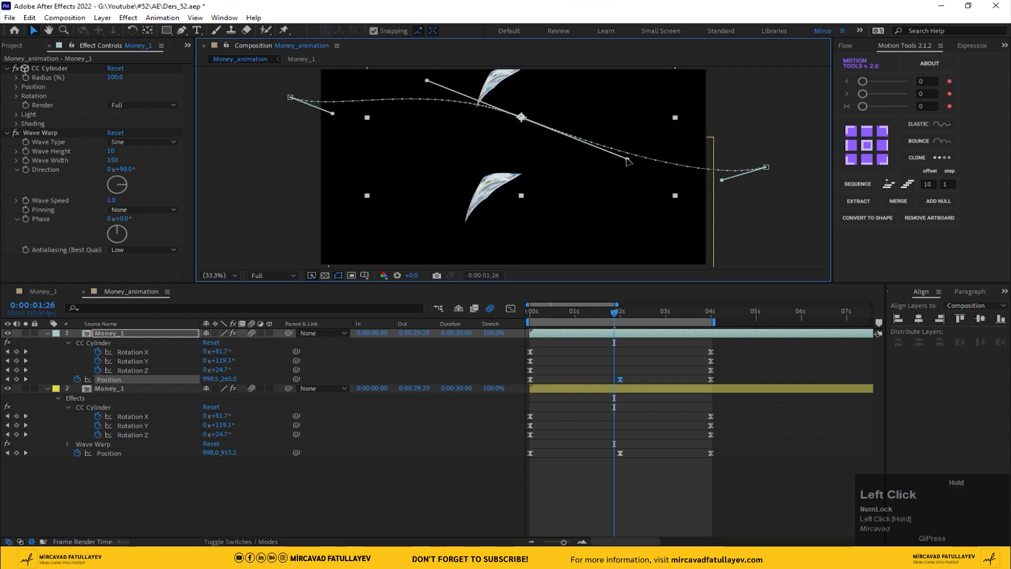
left_click_drag(428, 80, 434, 78)
left_click_drag(290, 97, 343, 128)
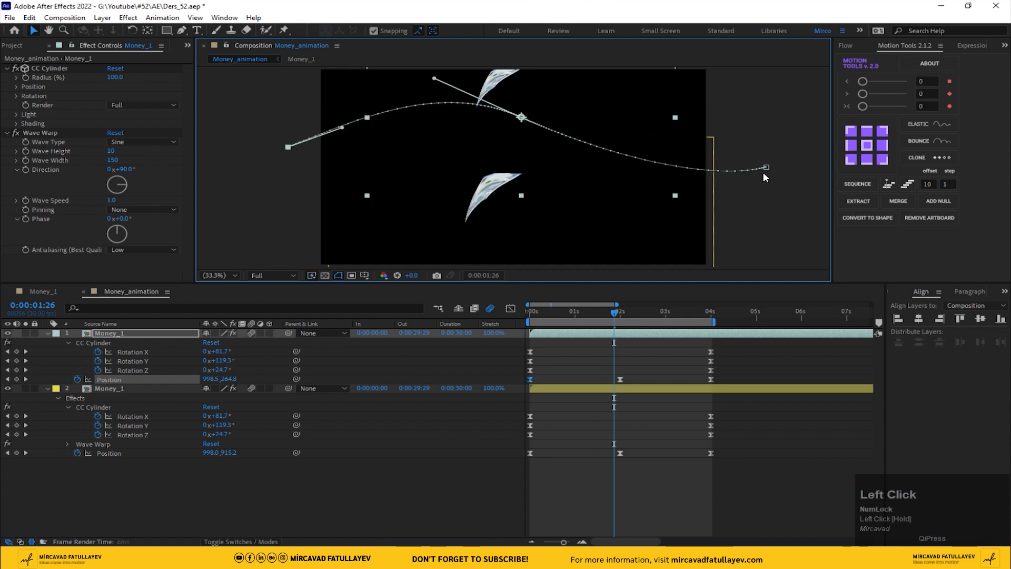
left_click_drag(622, 320, 663, 333)
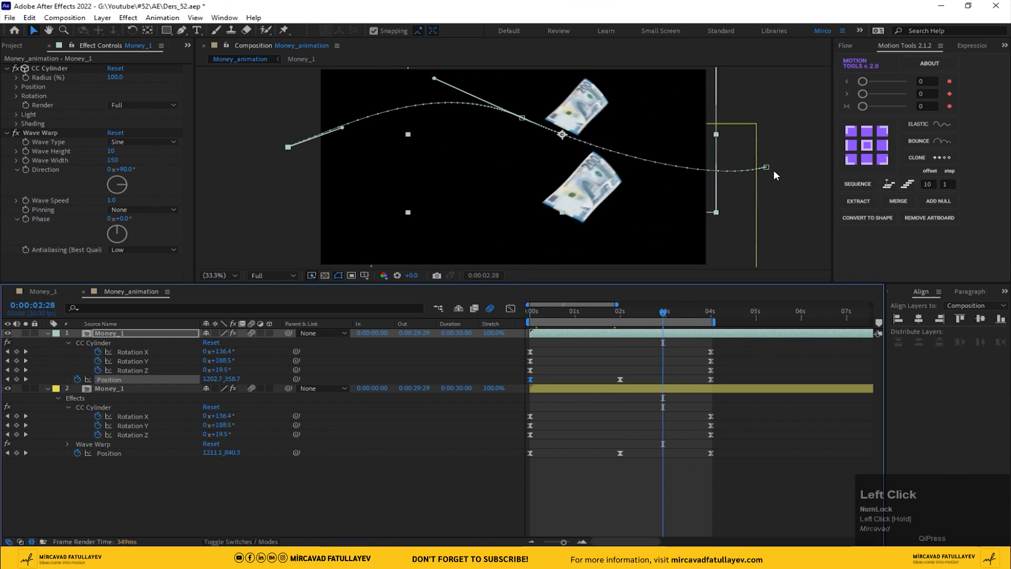
left_click_drag(766, 167, 748, 88)
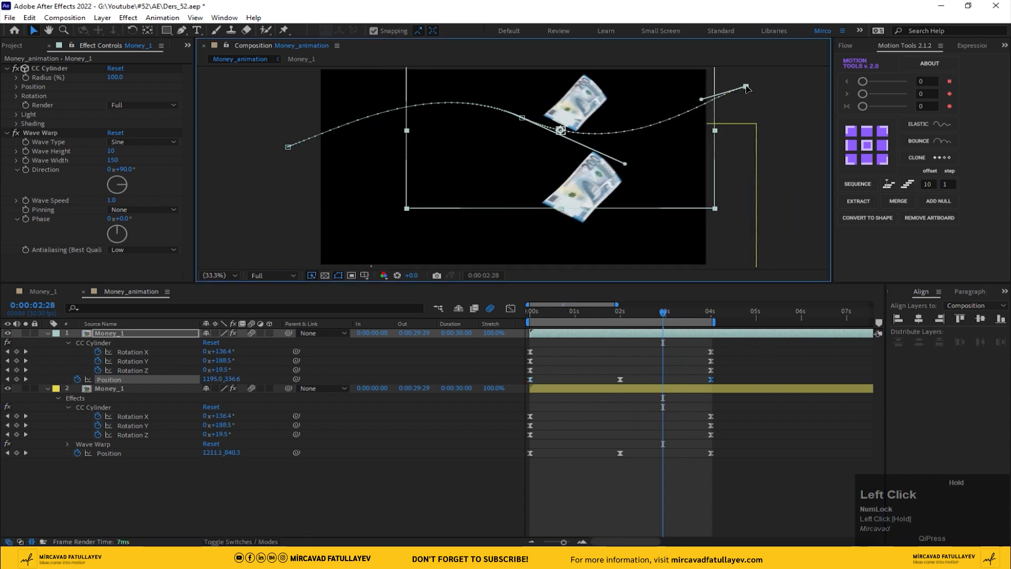
At 4 s, set the aqua copy's CC Cylinder Rotation Y to 308° and increase its Rotation X, and check the spin at earlier frames
left_click_drag(664, 313, 713, 323)
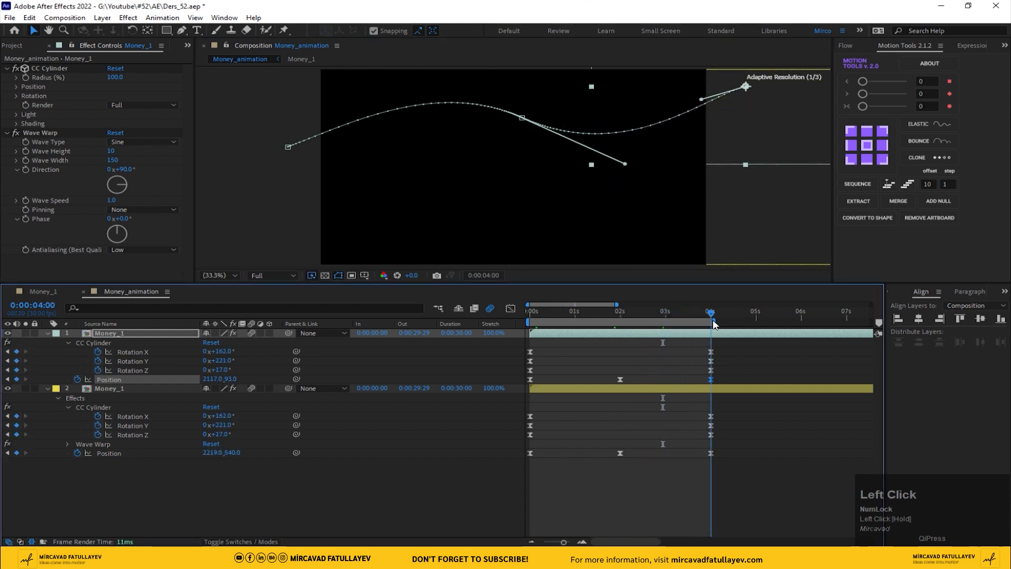
left_click(16, 96)
left_click_drag(131, 141, 158, 138)
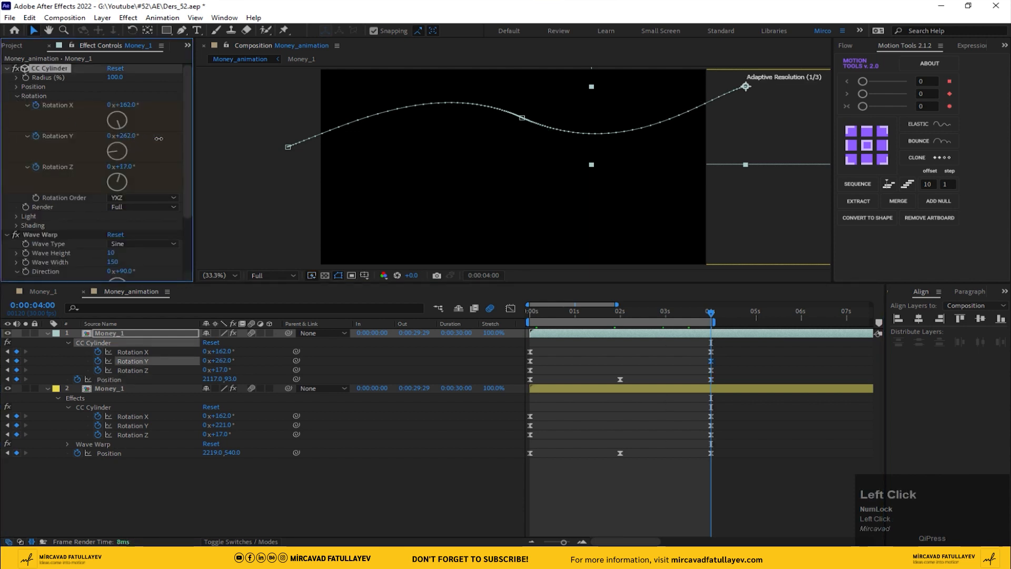
left_click_drag(126, 105, 159, 106)
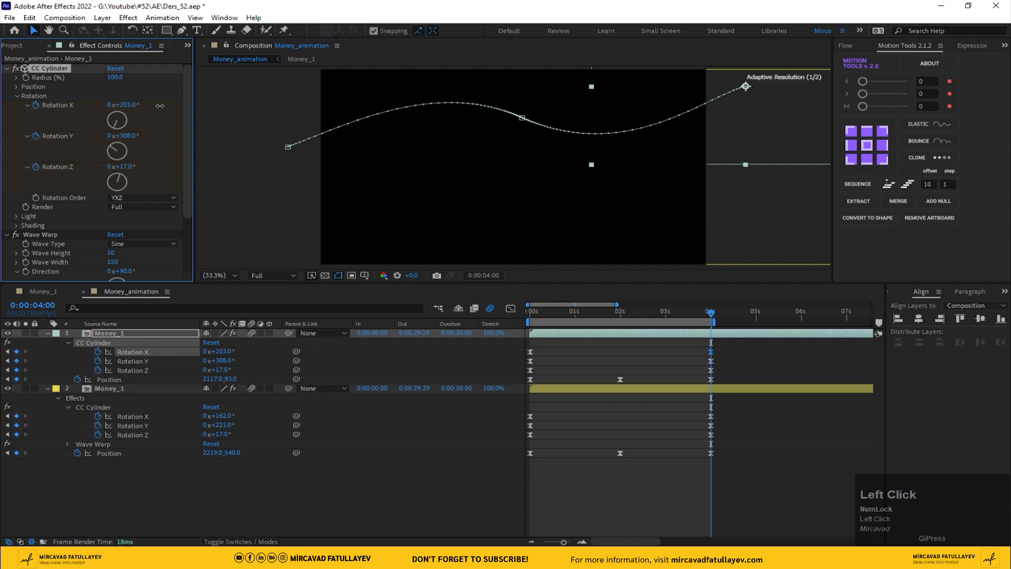
left_click_drag(711, 314, 578, 318)
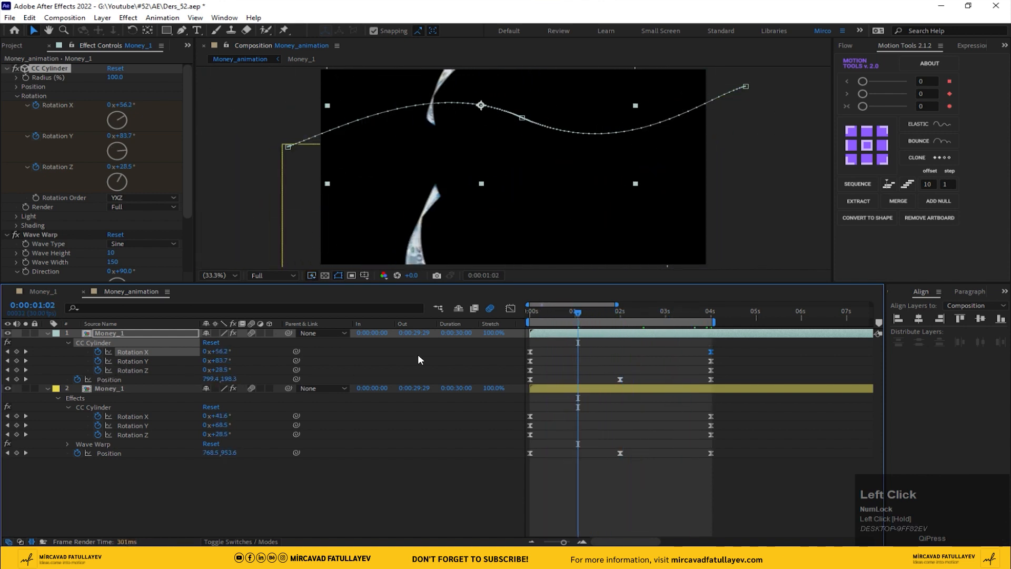
Duplicate the aqua Money_1 layer and label the new copy Orange
left_click(115, 335)
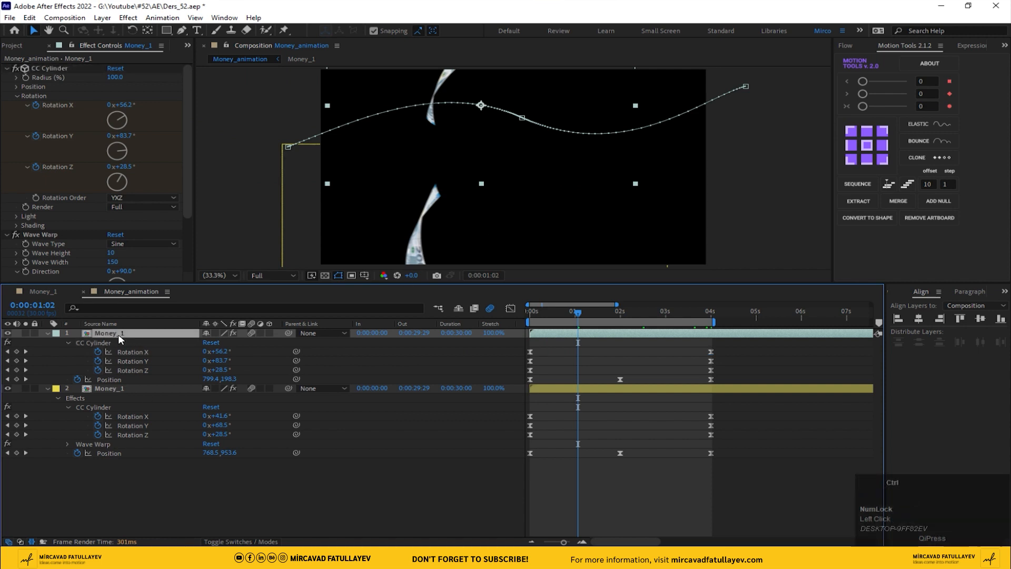
key("ctrl+d")
left_click(56, 333)
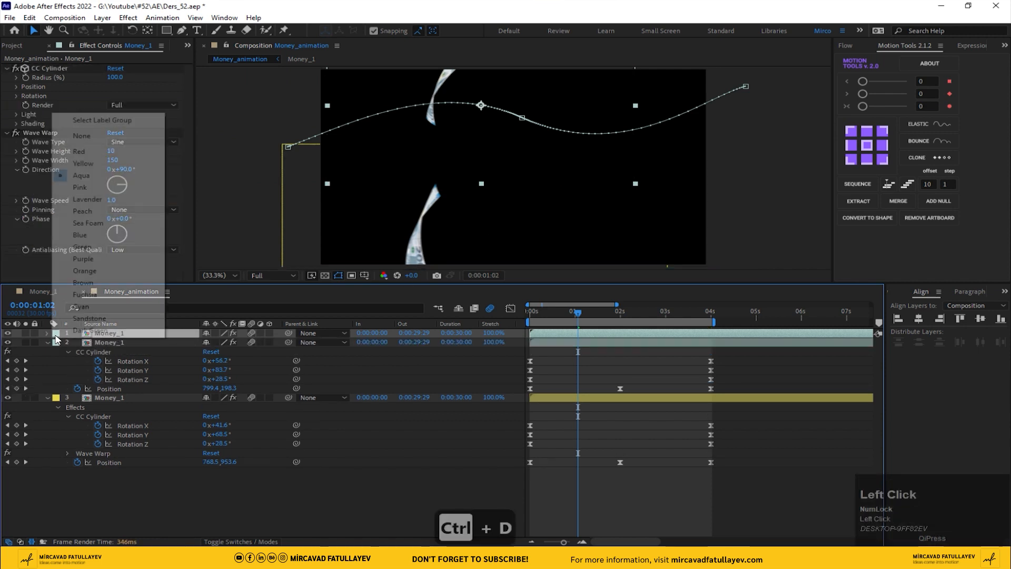
left_click(85, 271)
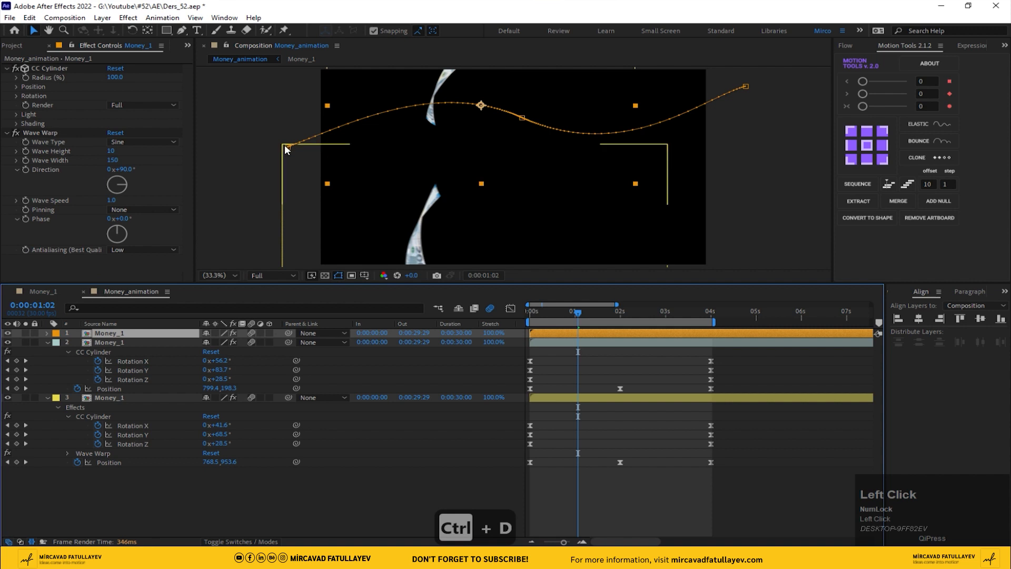
Reshape the orange copy's motion path to start near the frame's lower-left corner, cross the middle and exit at mid-height on the right
left_click_drag(288, 148, 309, 241)
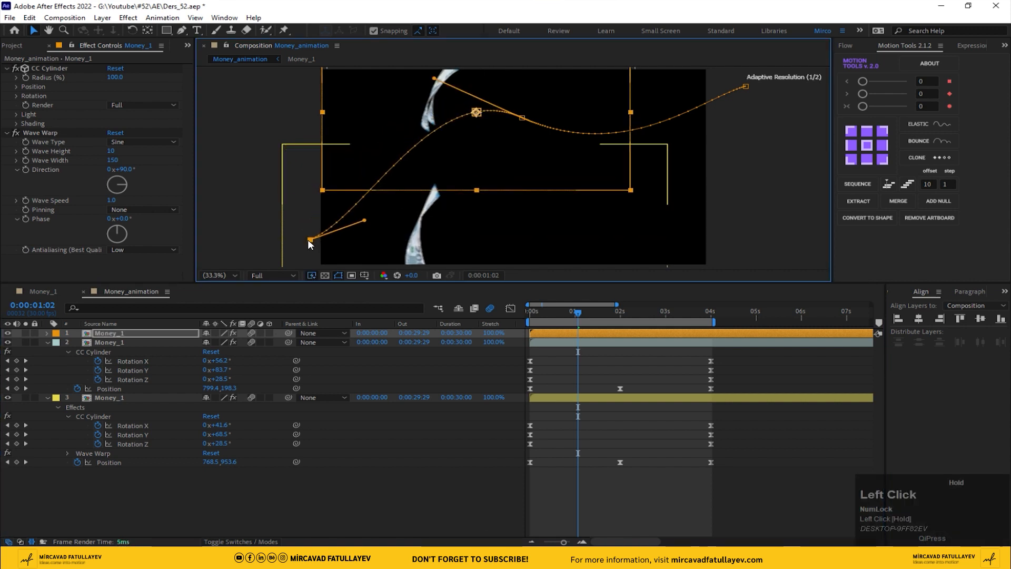
left_click_drag(434, 79, 438, 107)
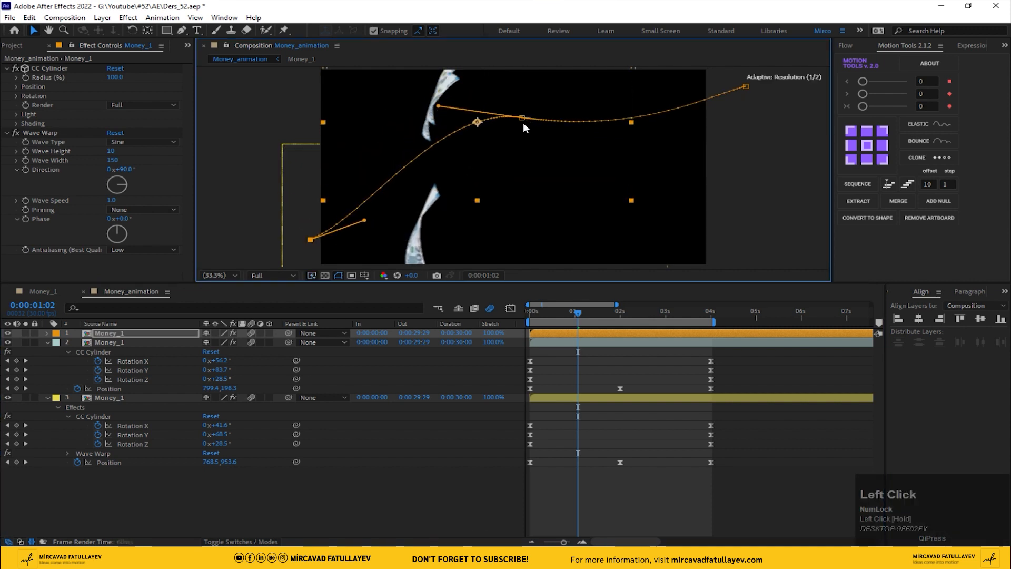
left_click_drag(522, 119, 509, 164)
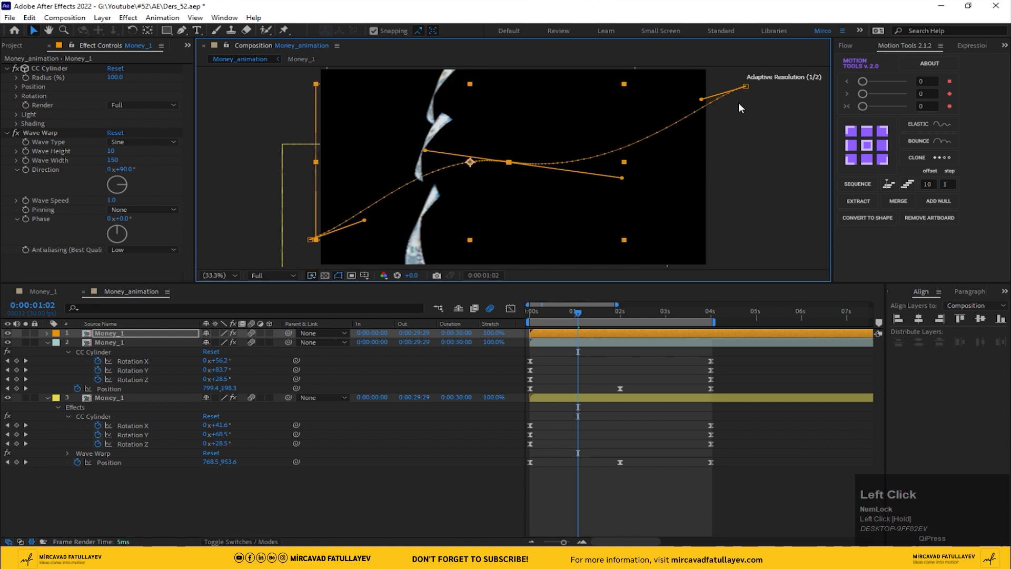
left_click(747, 91)
left_click_drag(747, 91, 721, 136)
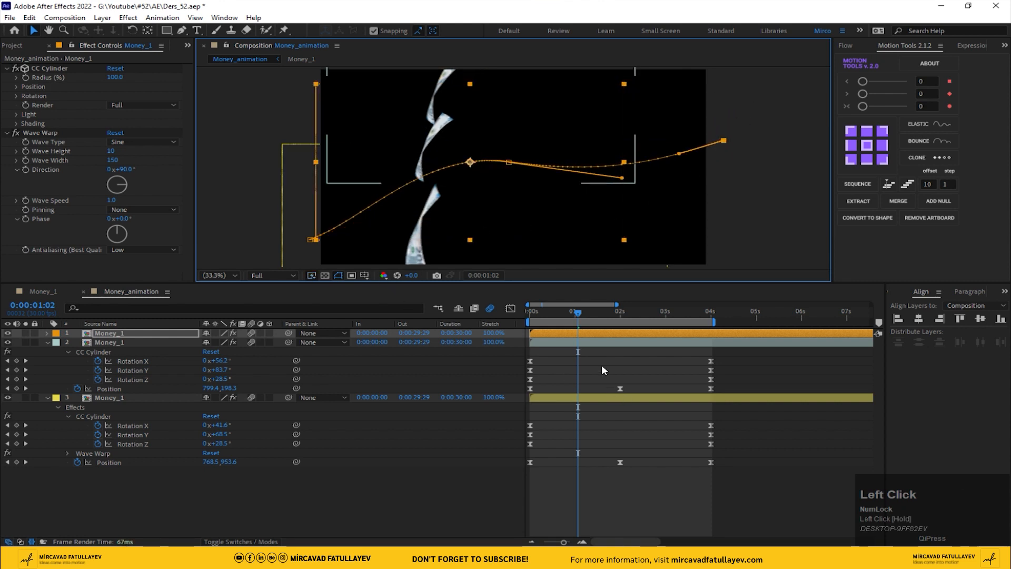
left_click_drag(578, 313, 628, 331)
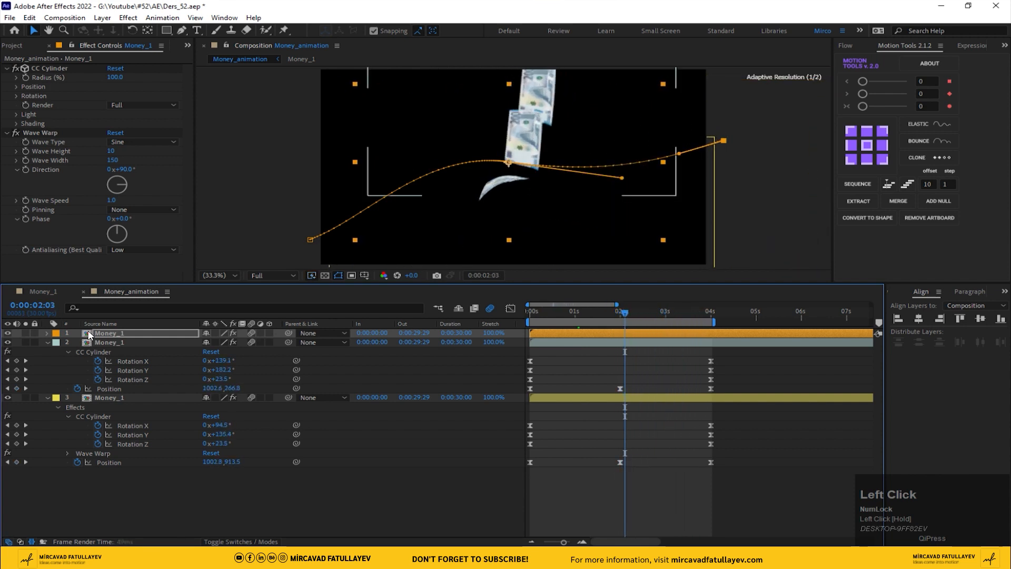
Collapse the layers' properties and stagger the copies, starting the aqua layer at frame 5 and the orange layer at frame 10
left_click(47, 342)
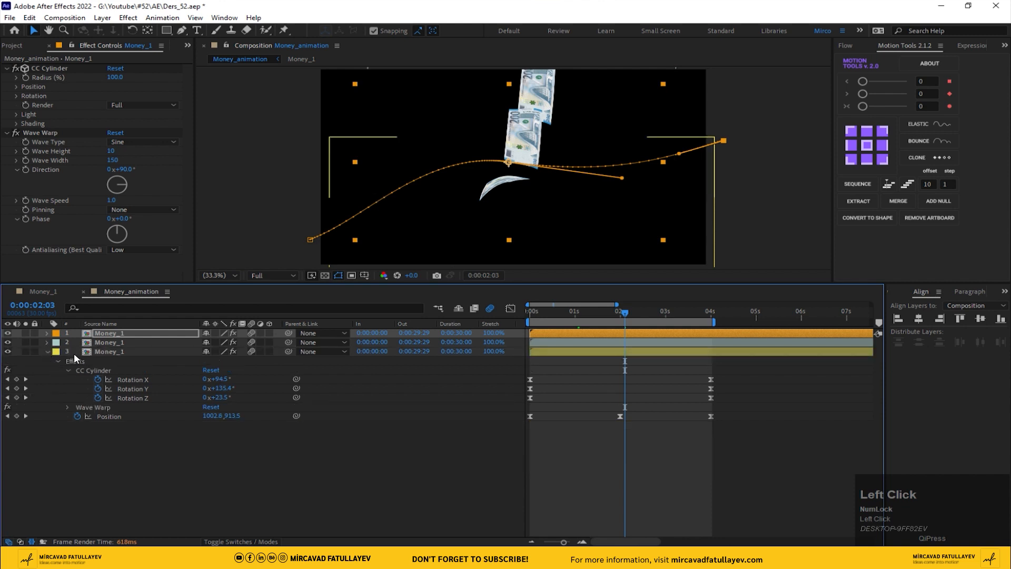
left_click(47, 352)
left_click(544, 351)
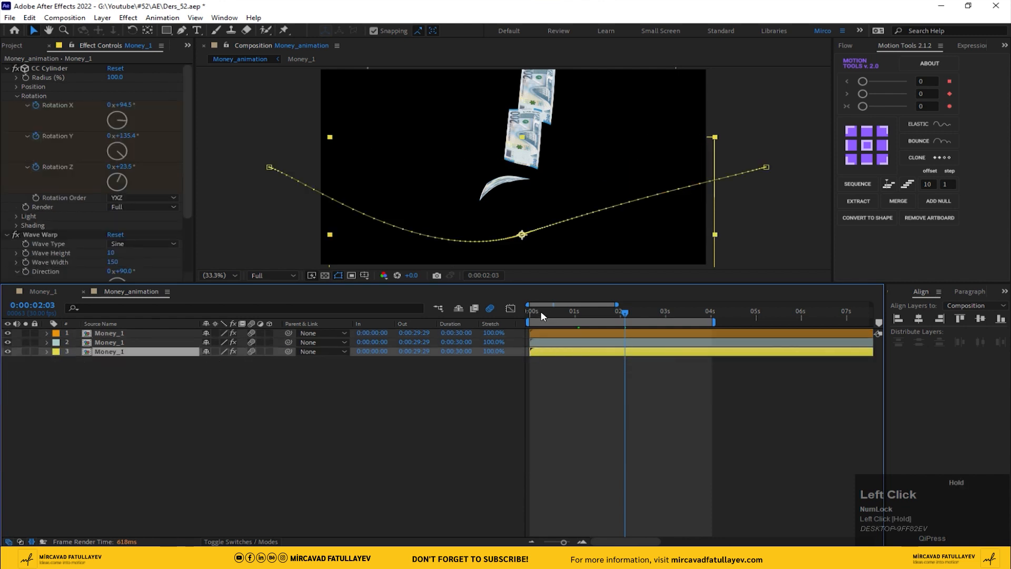
left_click_drag(540, 311, 501, 316)
key("Page_Down")
key("Page_Down")
key("Page_Down")
key("Page_Down")
key("Page_Down")
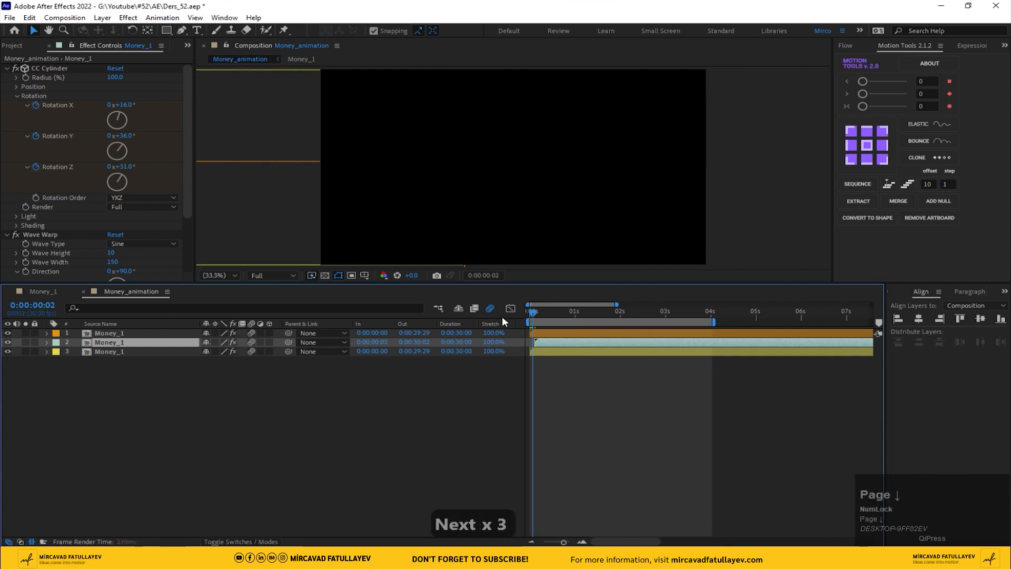
key("equal")
key("equal")
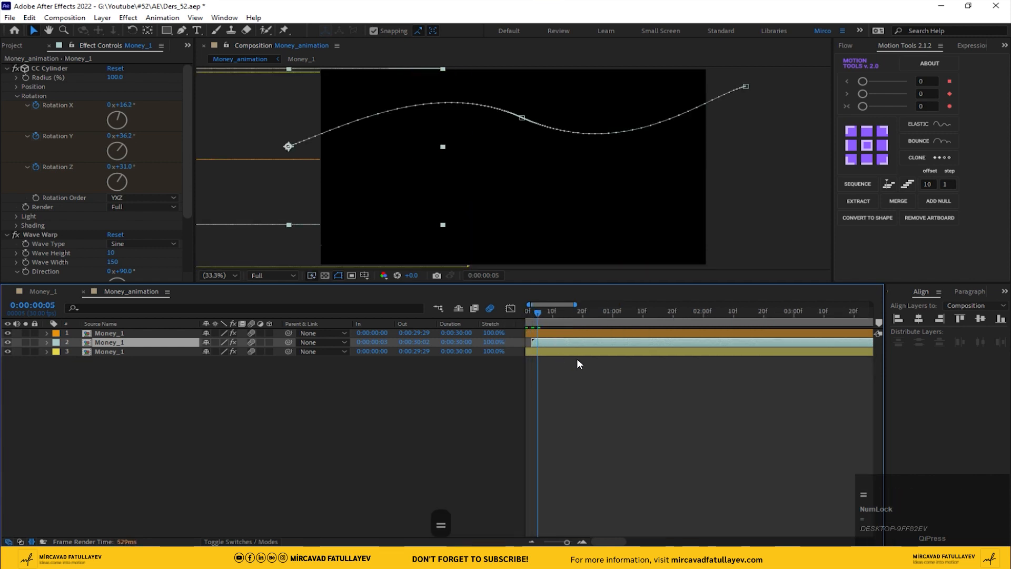
left_click_drag(563, 346, 391, 327)
Preview the staggered animation of the three banknotes
left_click(571, 312)
key("space")
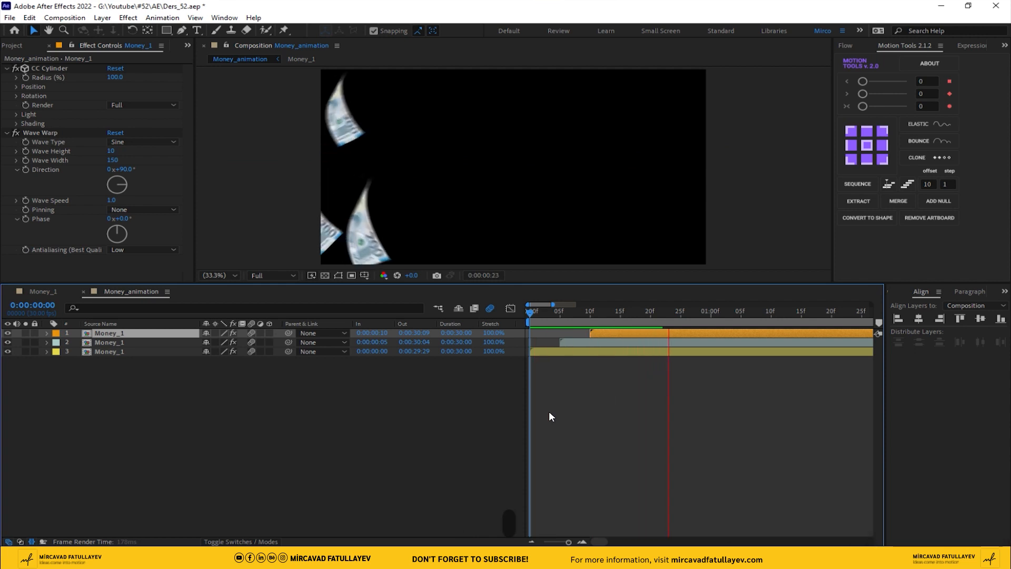
key("space")
Scale the orange Money_1 copy to 60%
key("s")
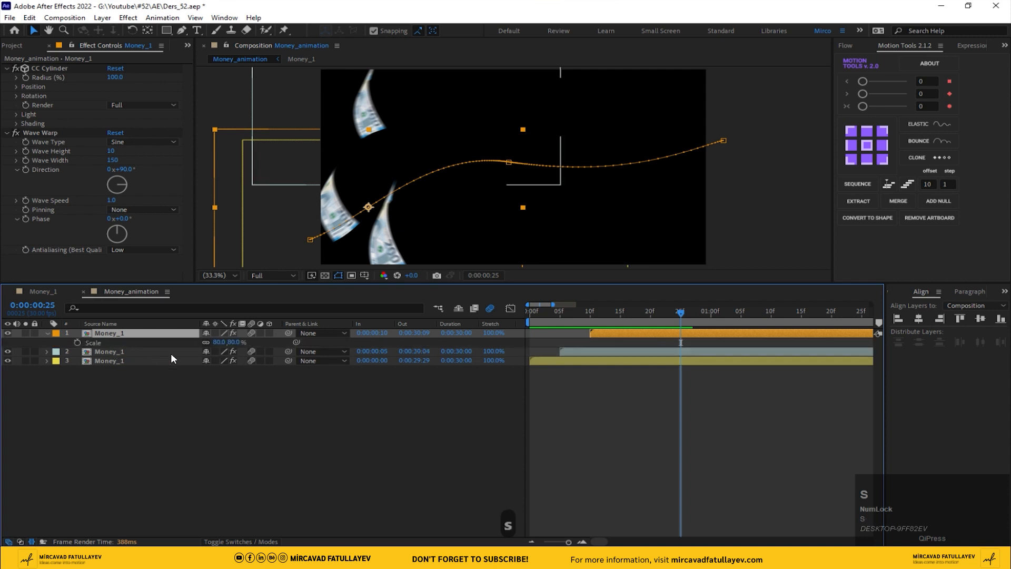
left_click(234, 343)
type("60")
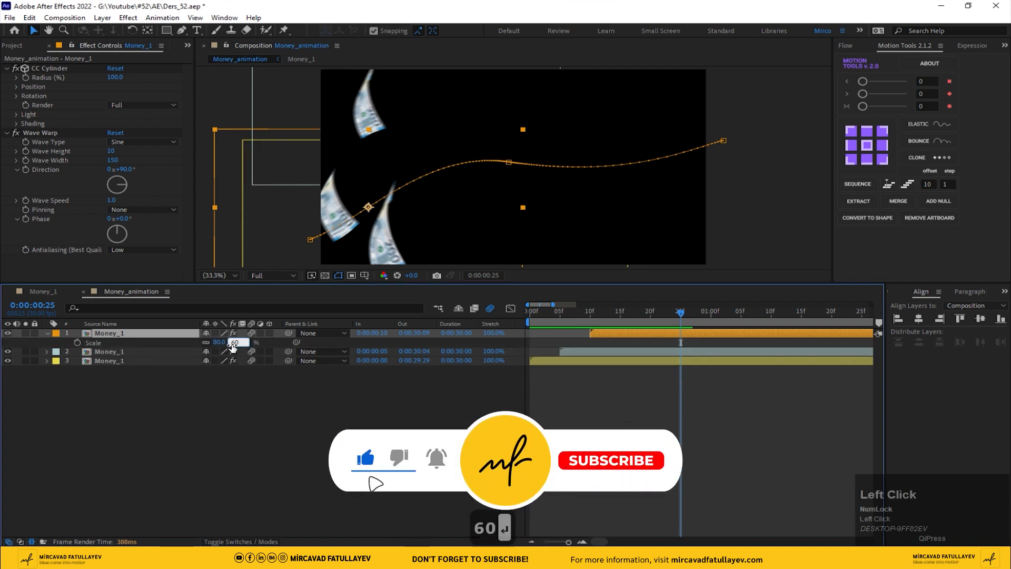
key("Return")
Scale the aqua Money_1 copy to 60%
left_click(114, 352)
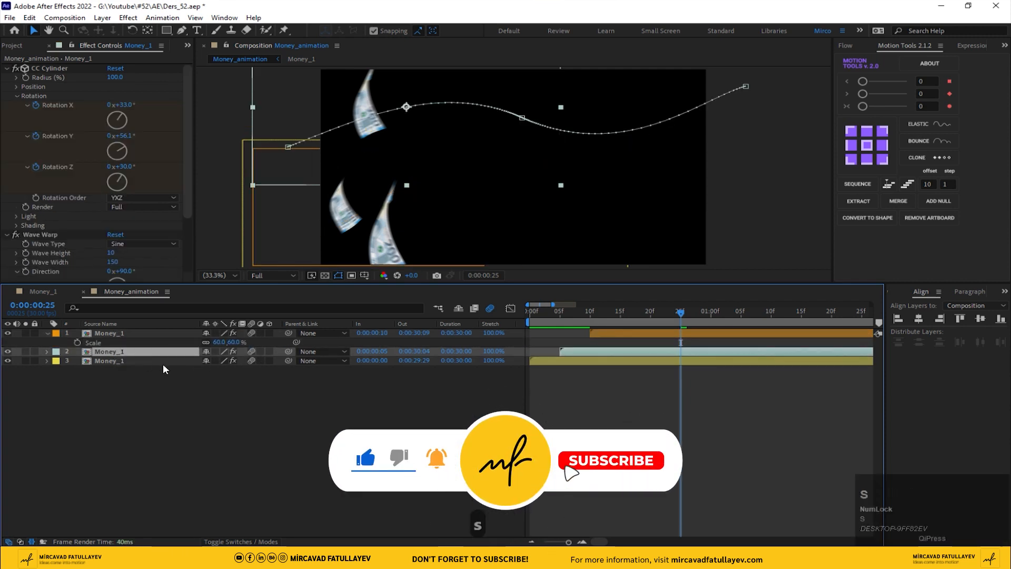
key("s")
left_click(232, 361)
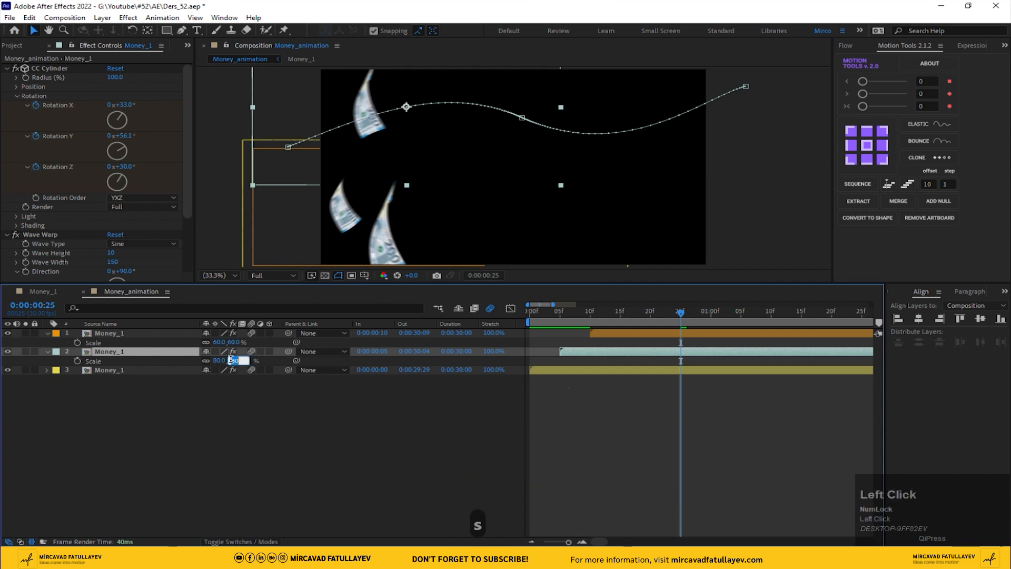
type("60")
key("Return")
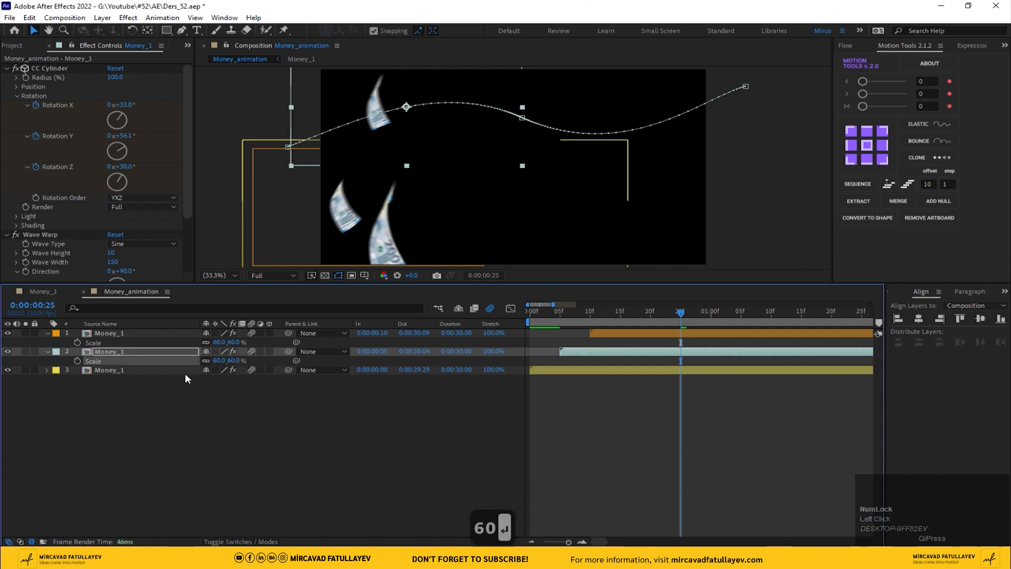
Scale the yellow Money_1 layer to 80%
left_click(158, 372)
type("s")
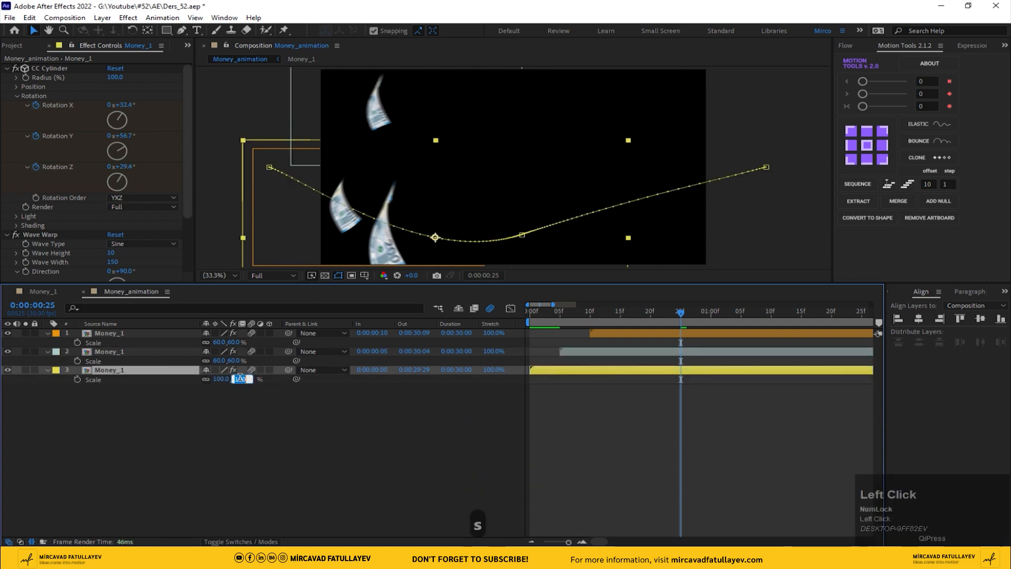
type("80")
key("Return")
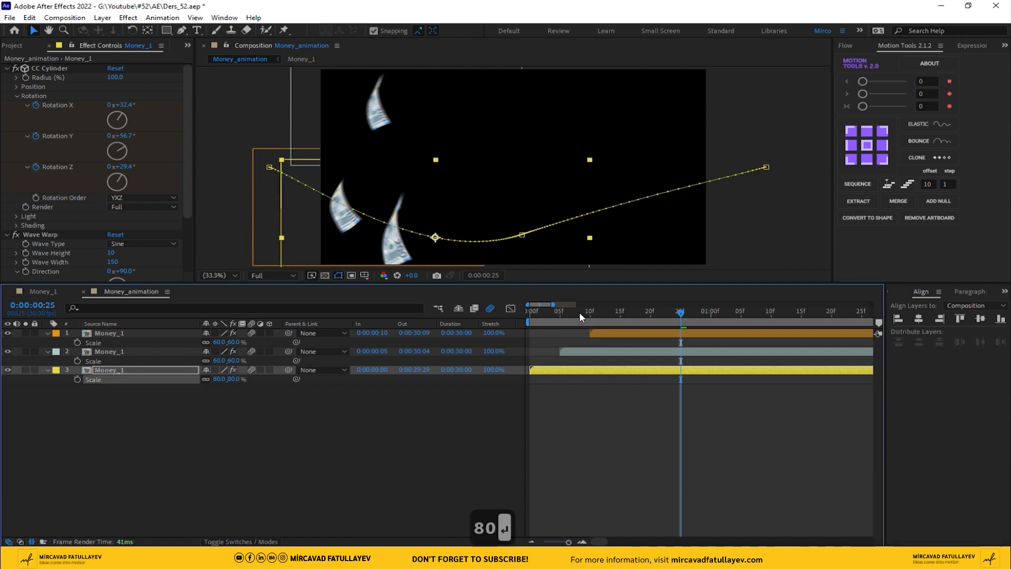
Preview the animation from the start to compare the resized banknotes
left_click(530, 312)
key("space")
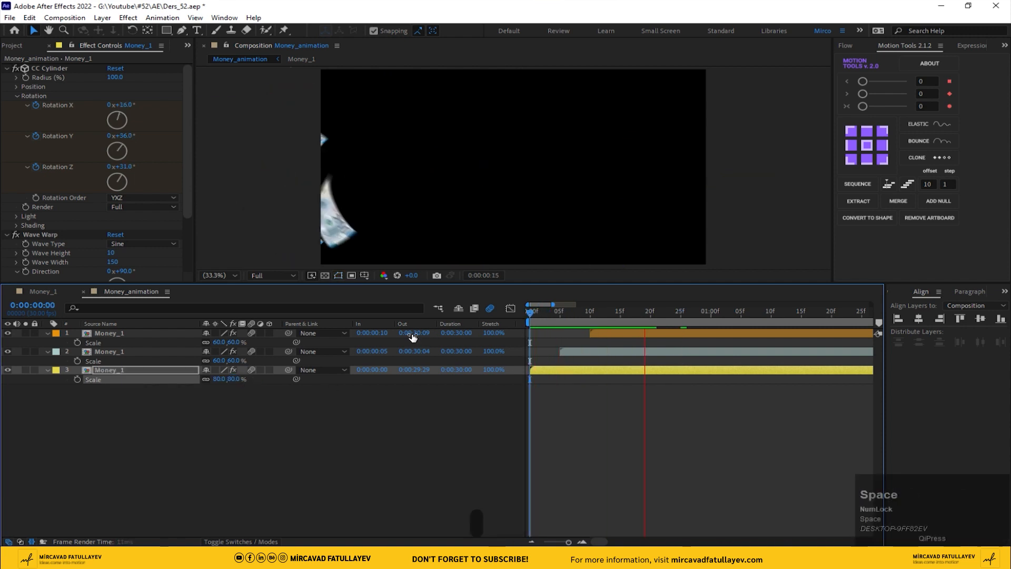
key("space")
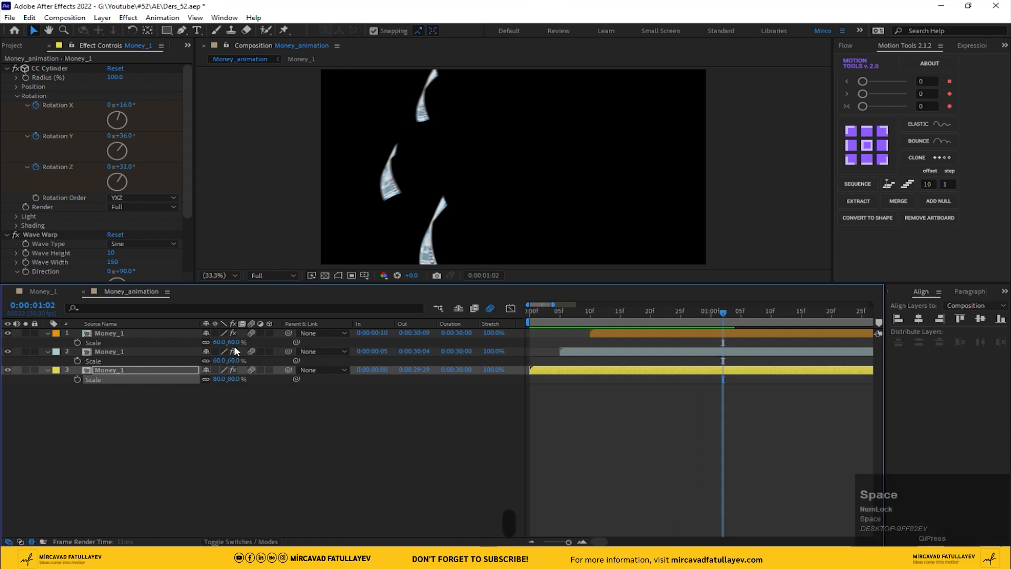
Scale the orange Money_1 copy to 70%
left_click(233, 342)
type("70")
key("Return")
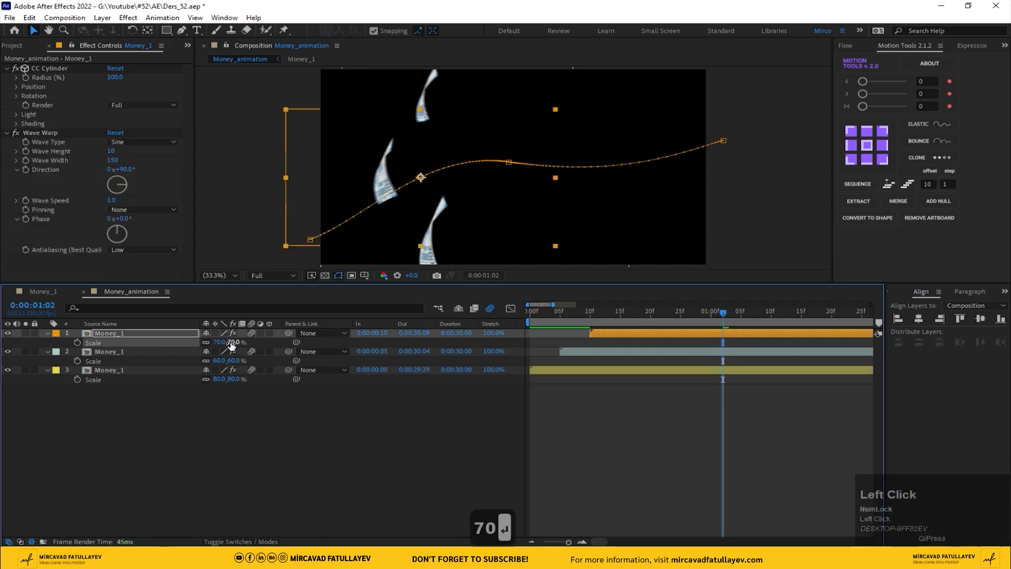
Replay the animation from frame 0 with the timeline showing the whole work area
left_click(530, 312)
key("space")
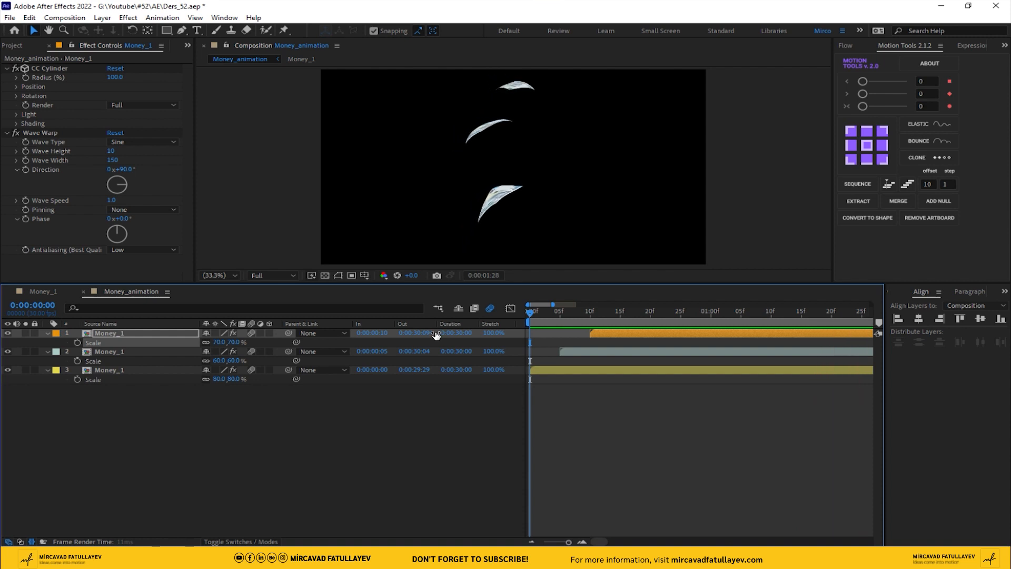
key("Num_Lock")
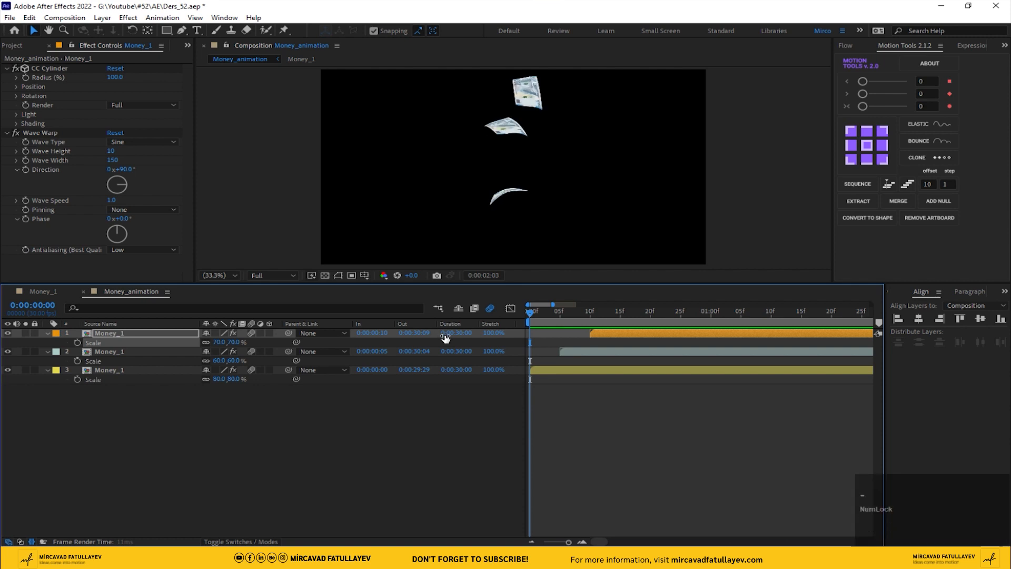
key("minus")
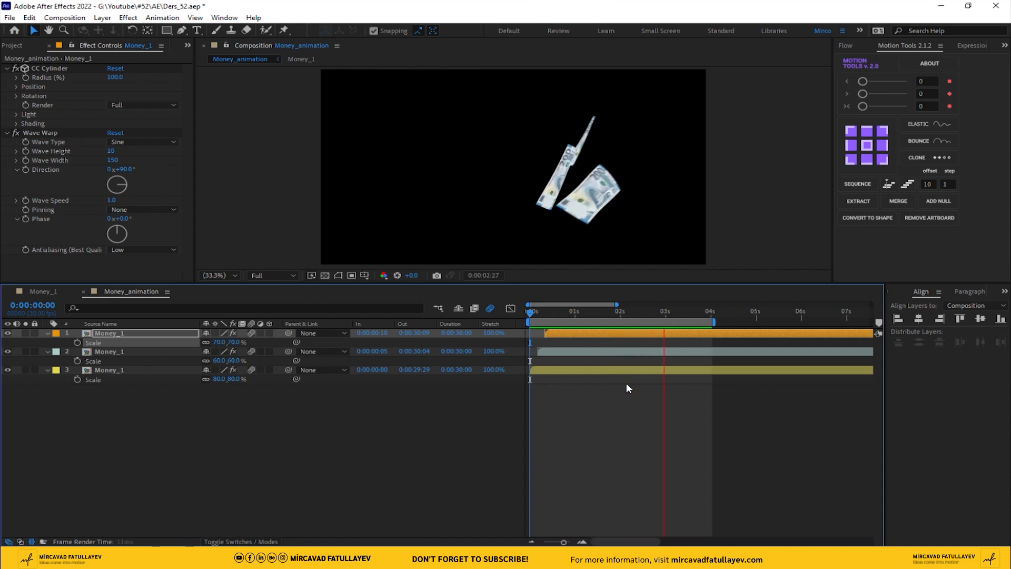
Reveal the orange layer's keyframes and move its final rotation and position keyframes to 0:00:03:06
left_click(692, 311)
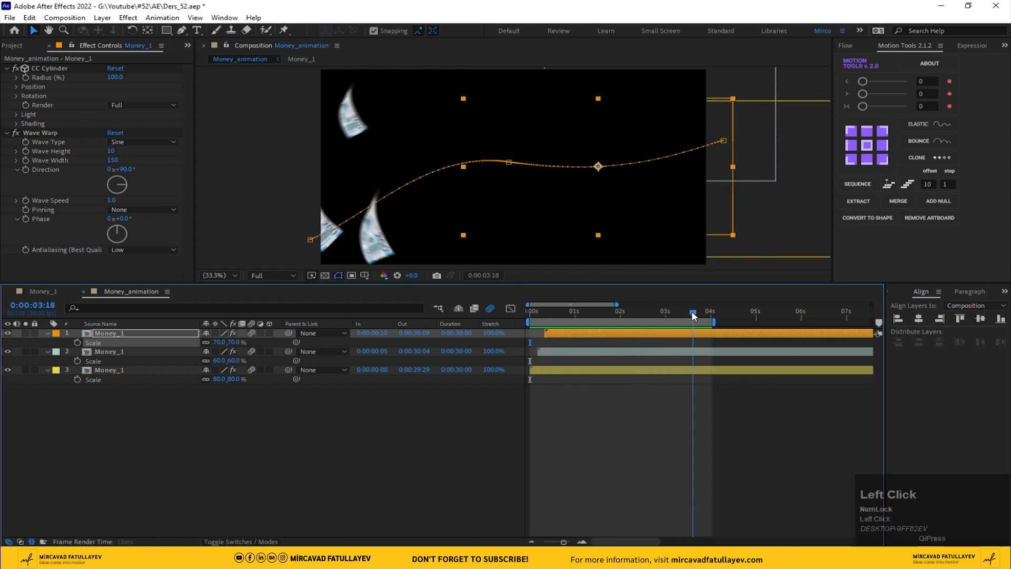
key("u")
left_click_drag(751, 346, 687, 377)
key("ctrl+z")
left_click(729, 318, "shift")
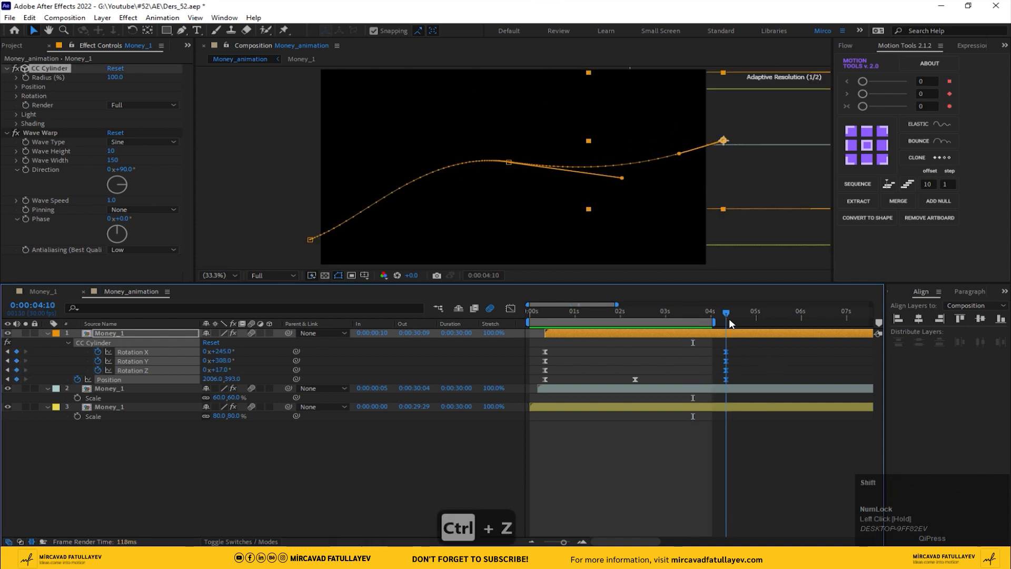
left_click_drag(724, 356, 674, 354)
left_click(673, 315)
left_click_drag(673, 316, 675, 312)
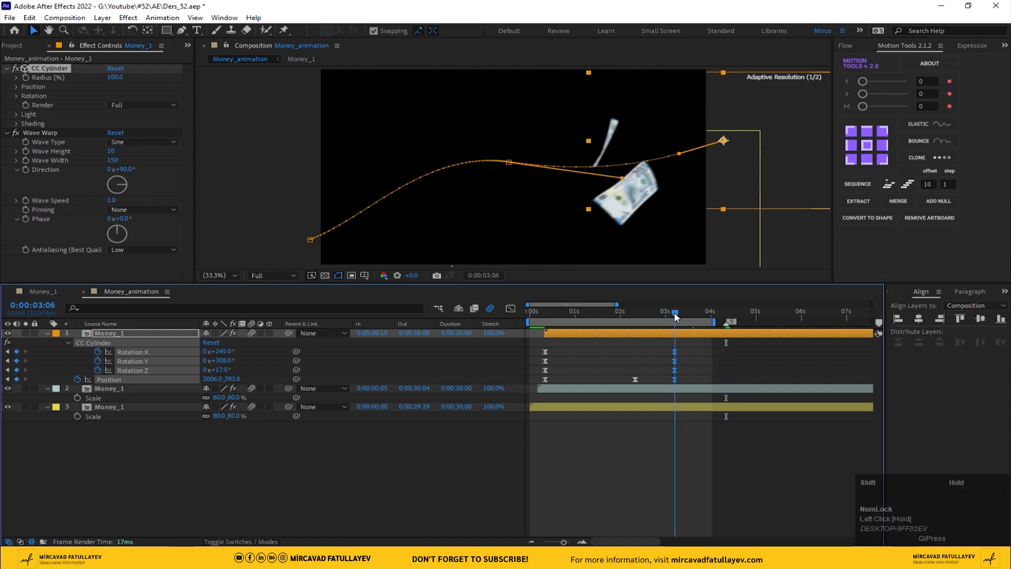
Set the orange layer's final CC Cylinder Rotation Y to 1x+87° and solo the layer to check its spin
left_click(14, 95)
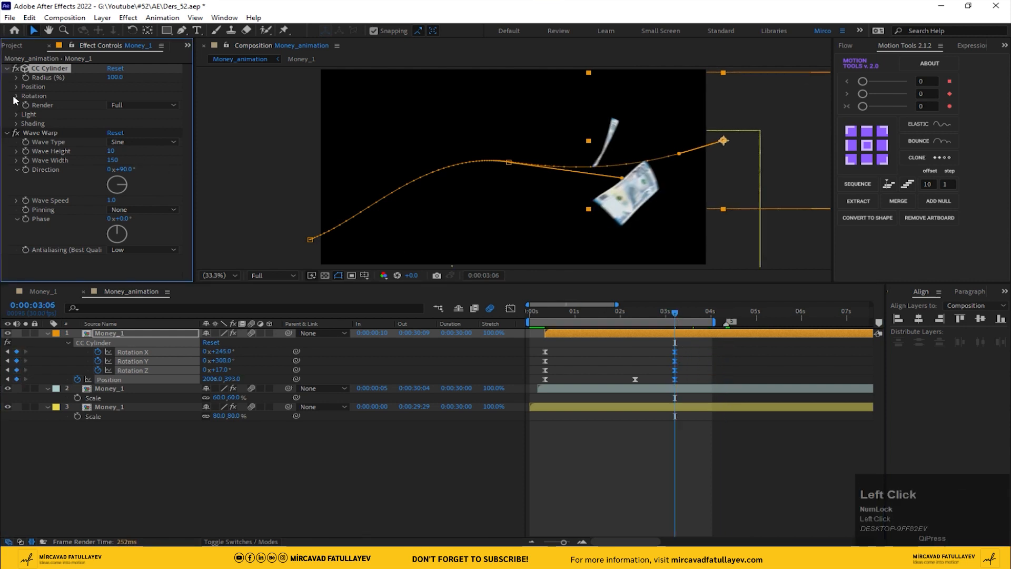
left_click(150, 135)
left_click_drag(150, 136, 212, 133)
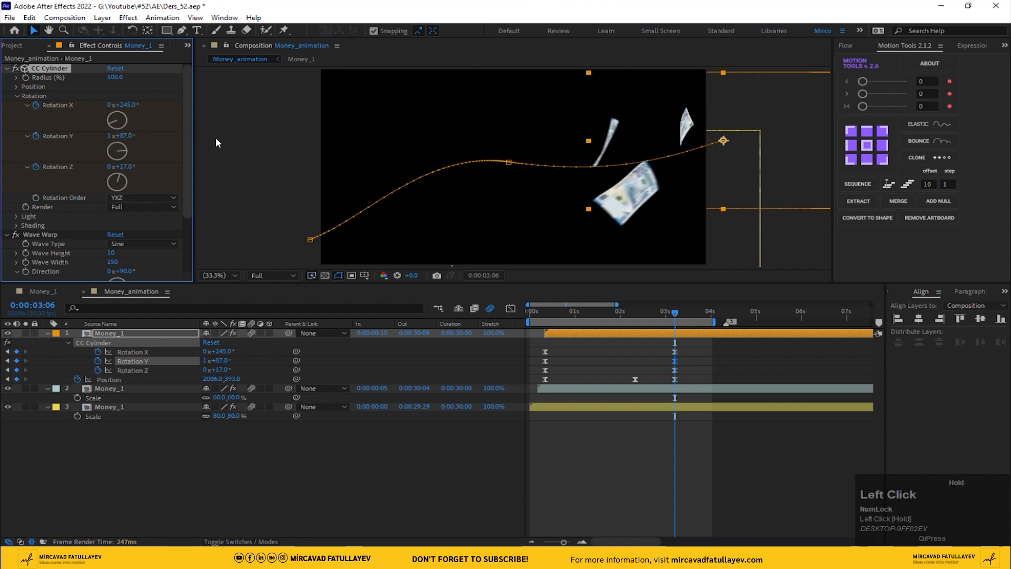
left_click_drag(677, 314, 643, 314)
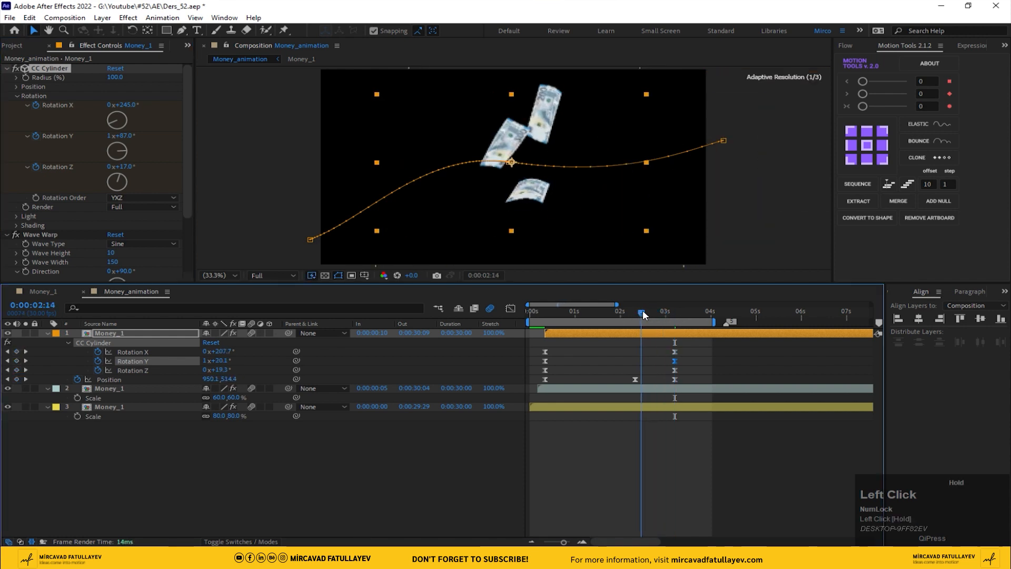
left_click(26, 333)
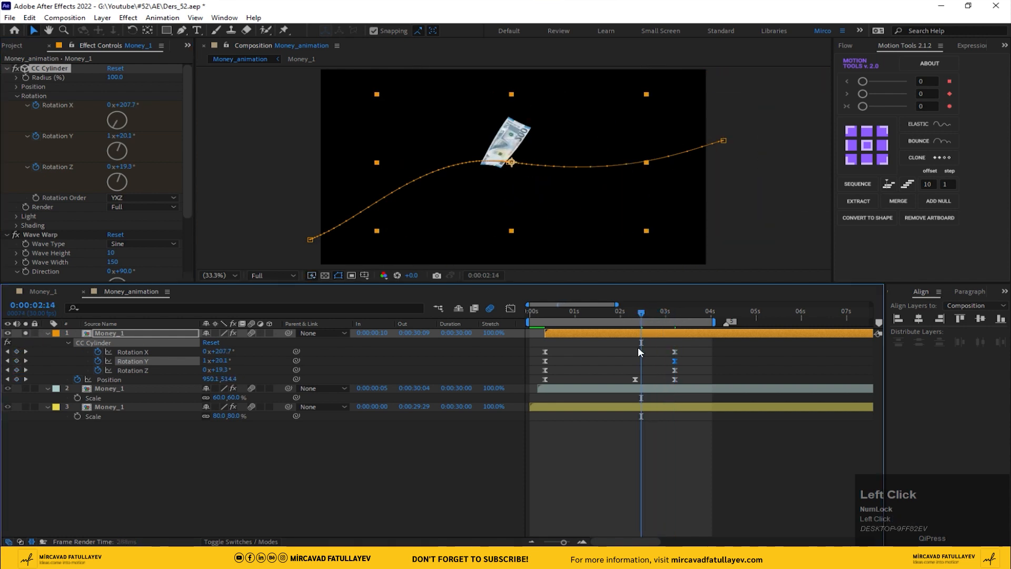
left_click_drag(654, 313, 676, 318)
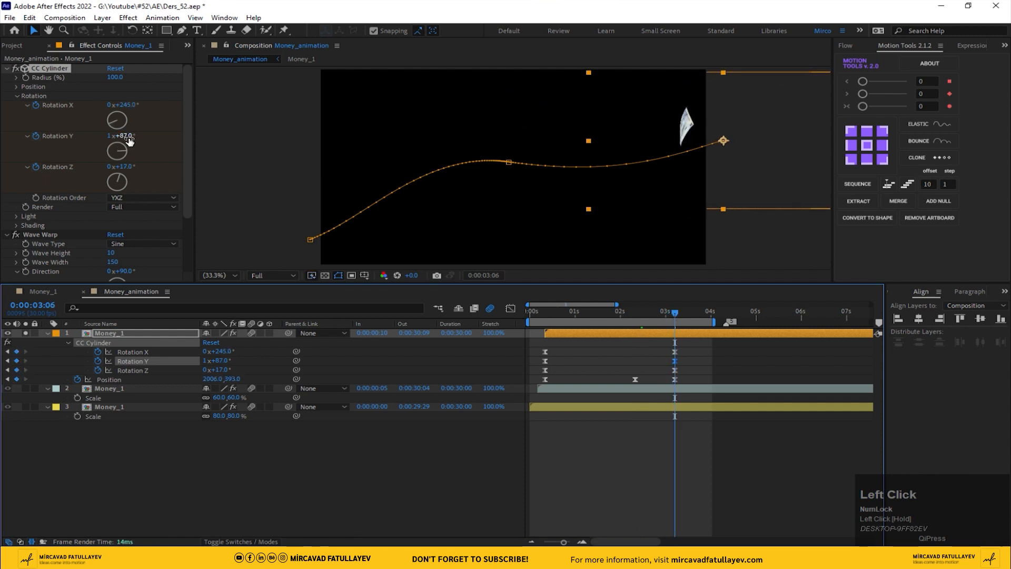
Set the orange layer's final CC Cylinder rotation to X 346°, Y 1x+110° and Z 7°
left_click_drag(130, 141, 154, 166)
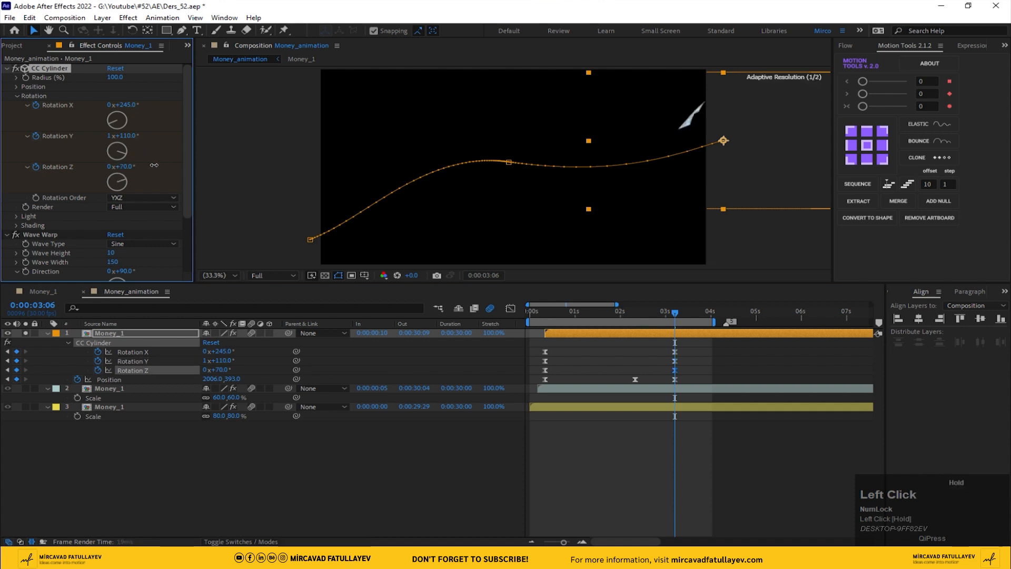
left_click_drag(128, 106, 150, 108)
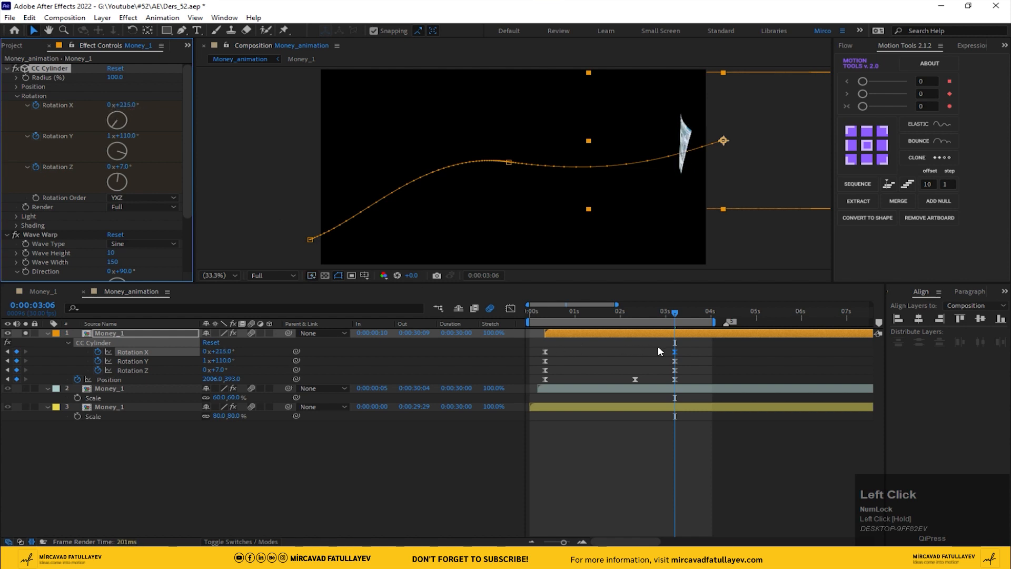
left_click_drag(134, 109, 232, 113)
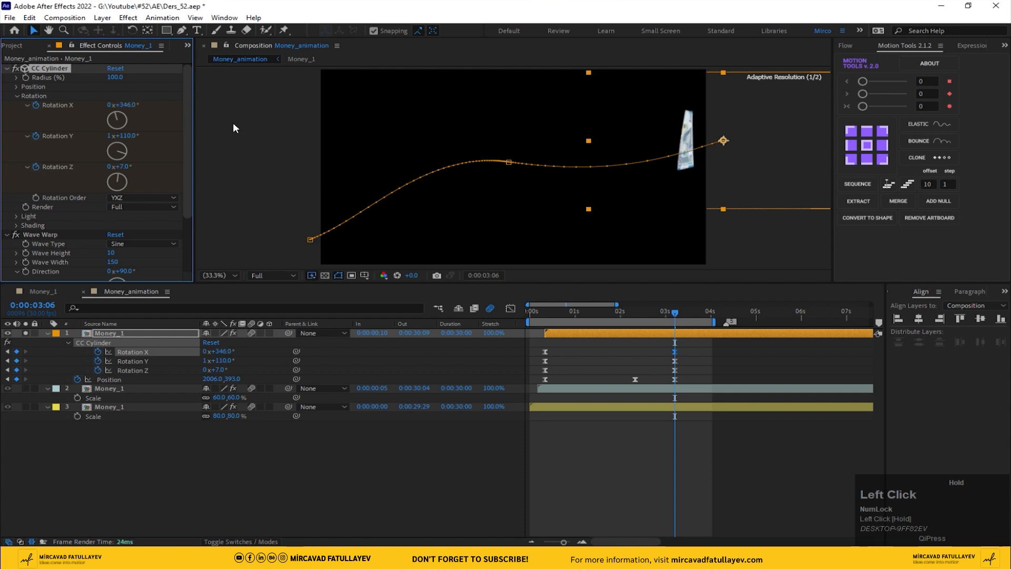
Move the orange layer's final keyframes to 0:00:04:10 and extend the work area to about 5.5 seconds for a preview
left_click_drag(693, 344, 735, 374)
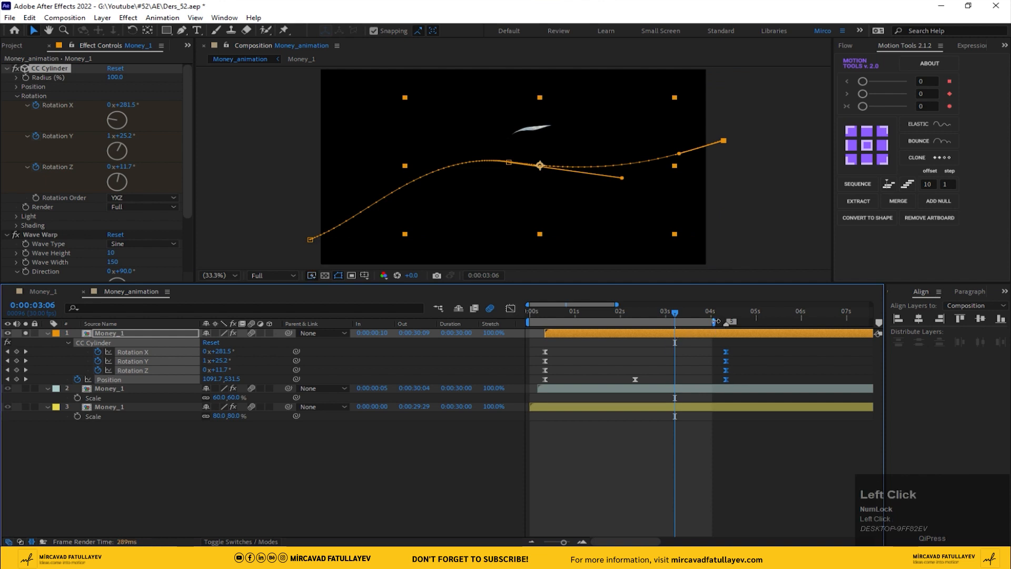
left_click_drag(717, 321, 778, 322)
left_click_drag(592, 316, 521, 317)
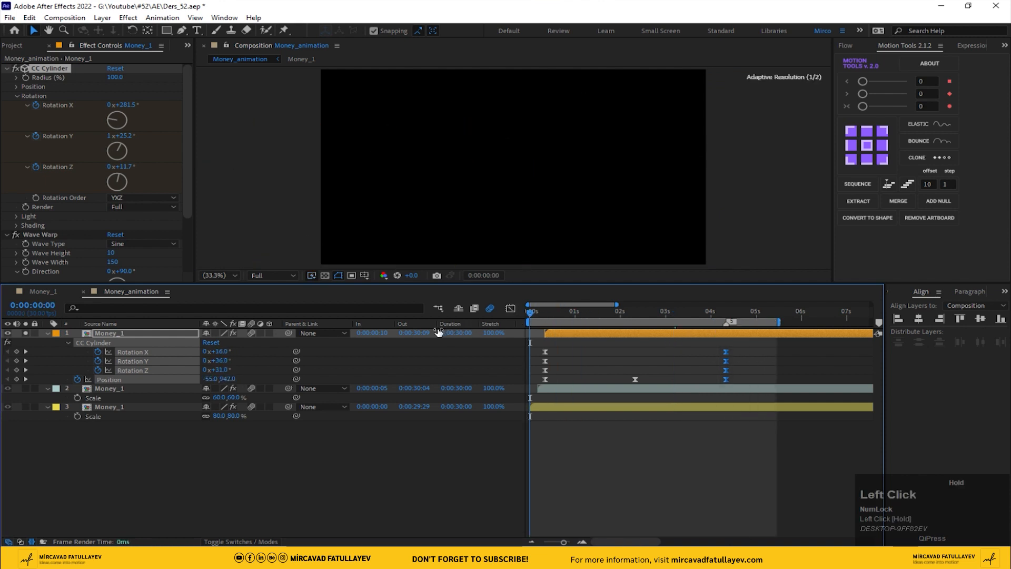
key("space")
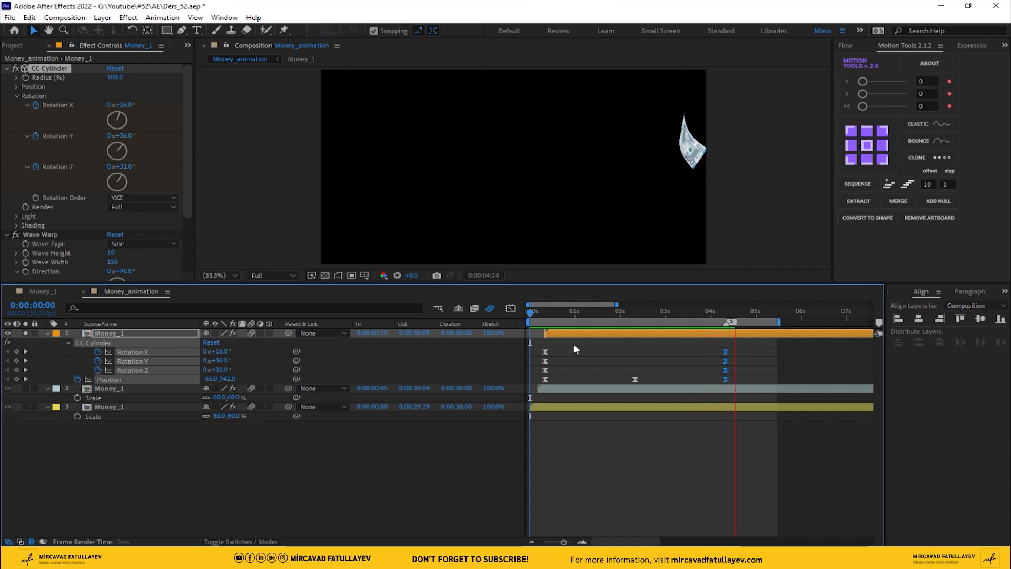
Extend the orange motion path beyond the frame's right edge with a final Position X of 2272, and start the layer at frame 10
left_click_drag(727, 317, 544, 336)
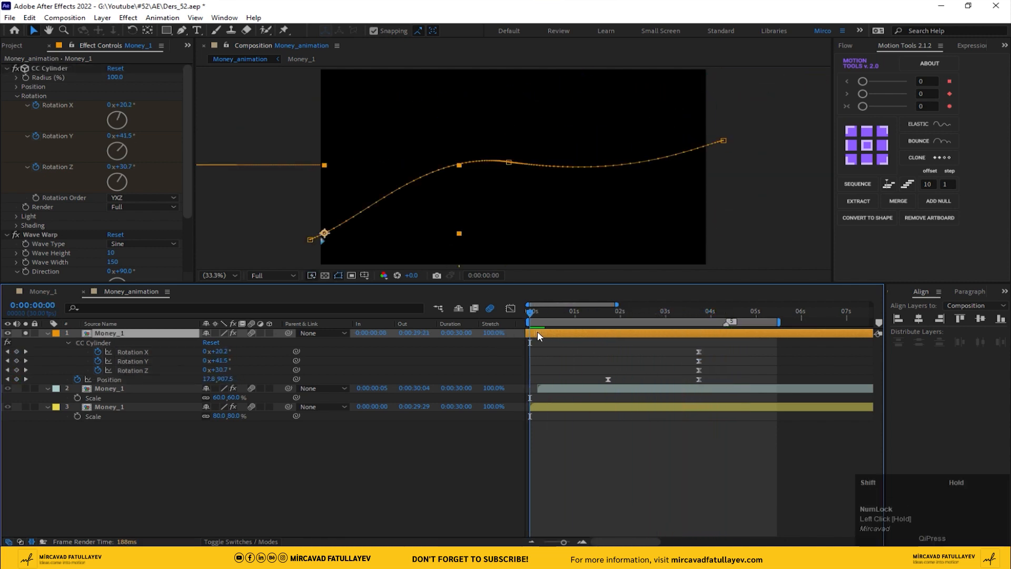
left_click_drag(708, 310, 723, 325)
left_click(758, 457)
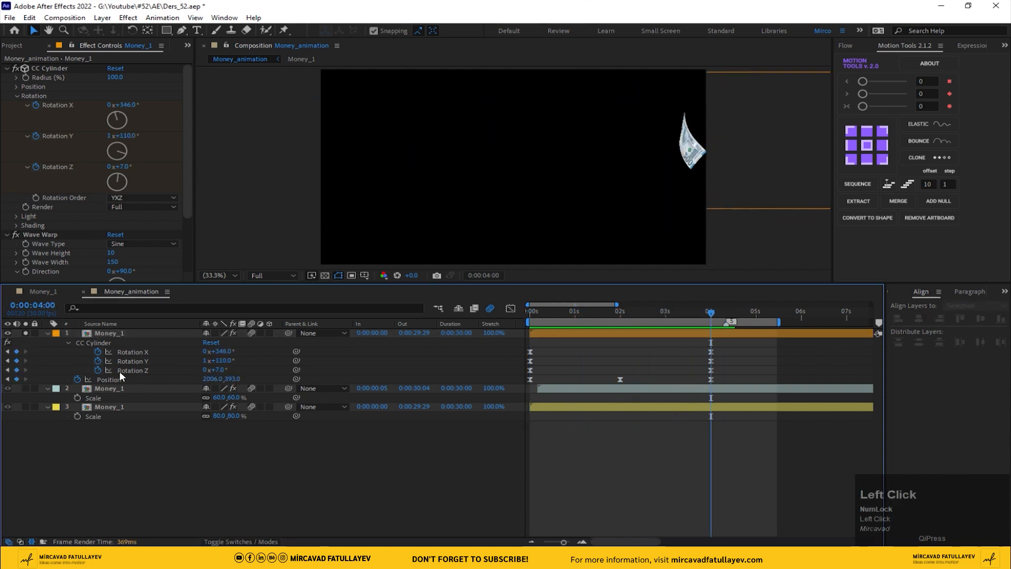
left_click_drag(210, 379, 736, 356)
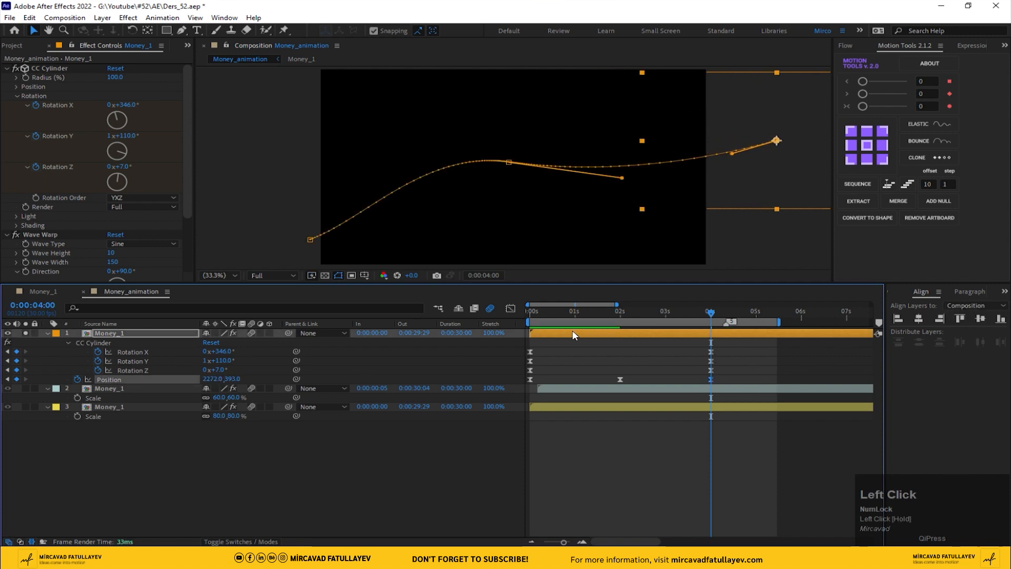
left_click(545, 312)
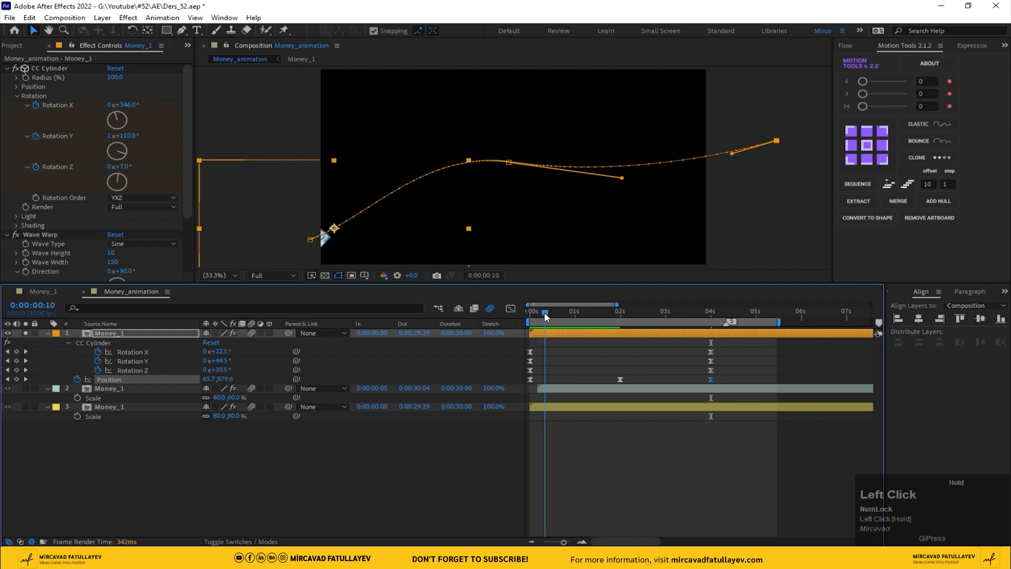
left_click_drag(569, 333, 583, 333)
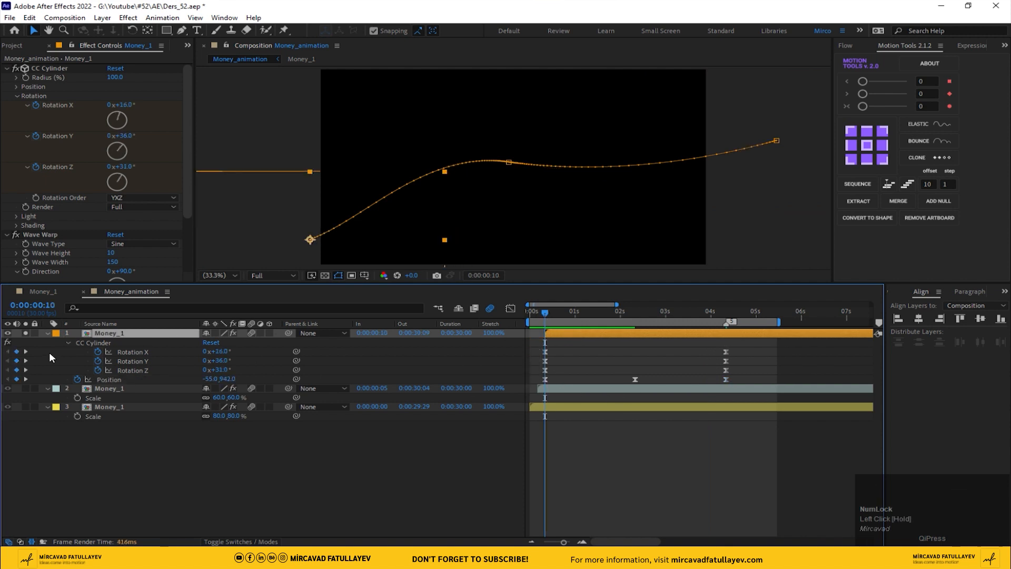
Solo the aqua and yellow layers in turn and check that each banknote enters and leaves the frame completely
left_click(26, 389)
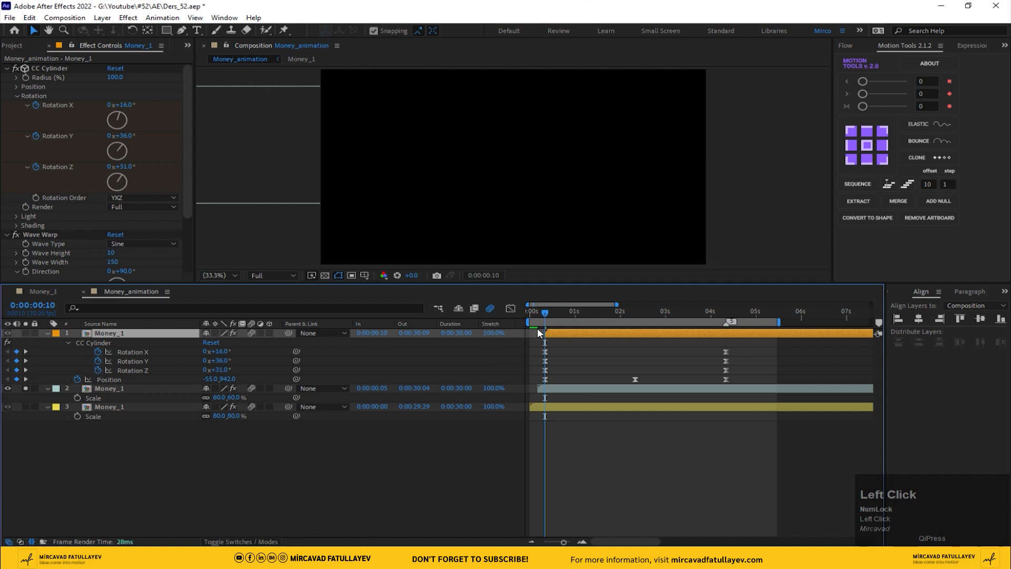
left_click_drag(548, 313, 739, 316)
left_click(25, 408)
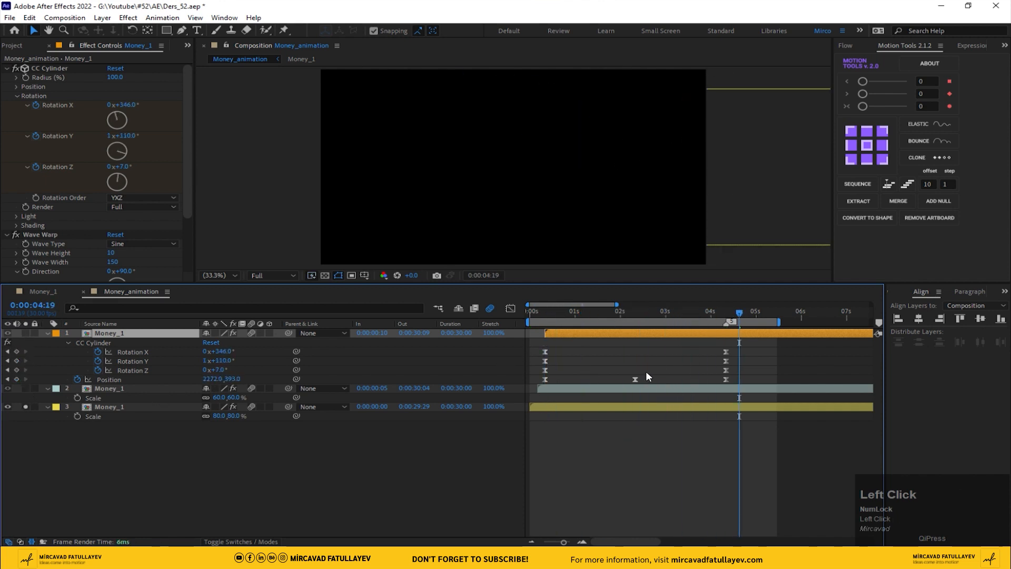
left_click_drag(558, 313, 755, 316)
key("Page_Up")
left_click(26, 407)
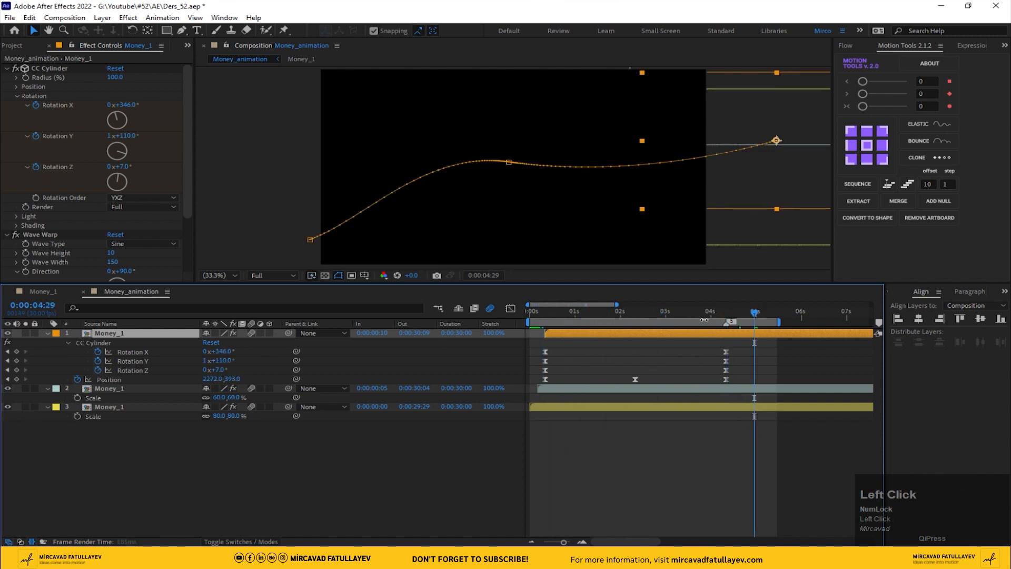
Show the composition at 0:00:03:02 and collapse the expanded properties of all three banknote layers
left_click(667, 312)
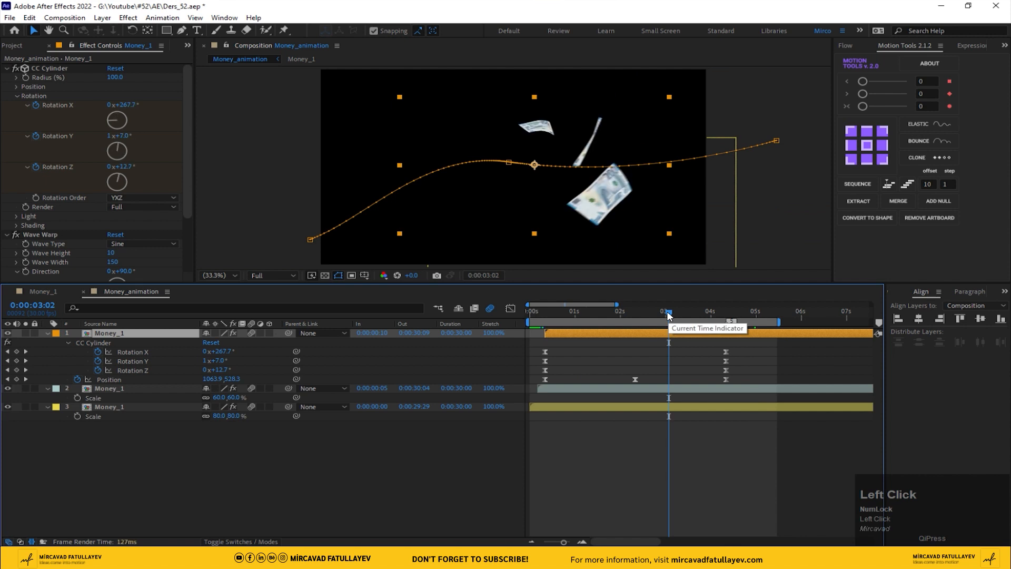
left_click(110, 421)
left_click(111, 405)
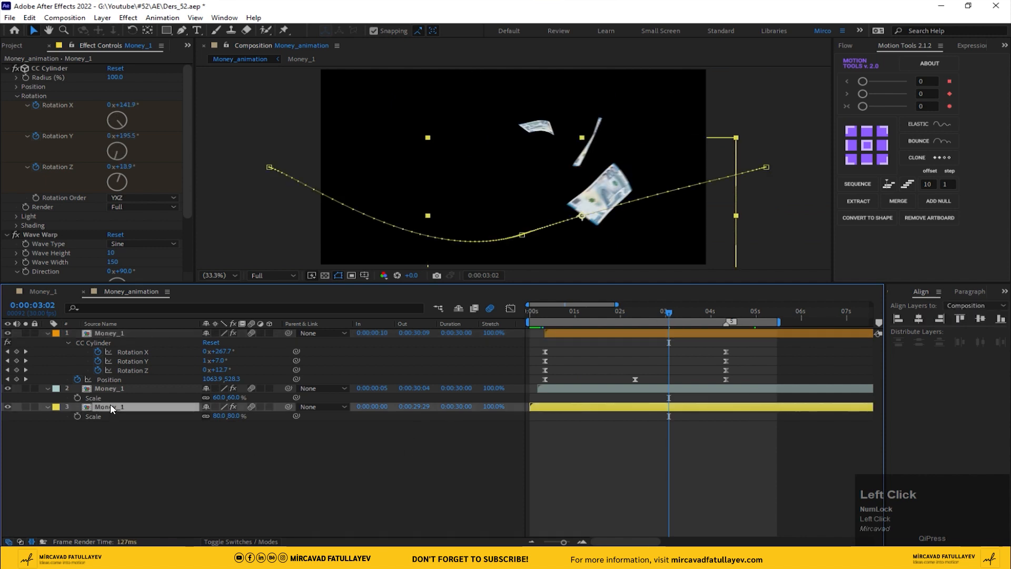
left_click(107, 389, "shift")
left_click(109, 333, "shift")
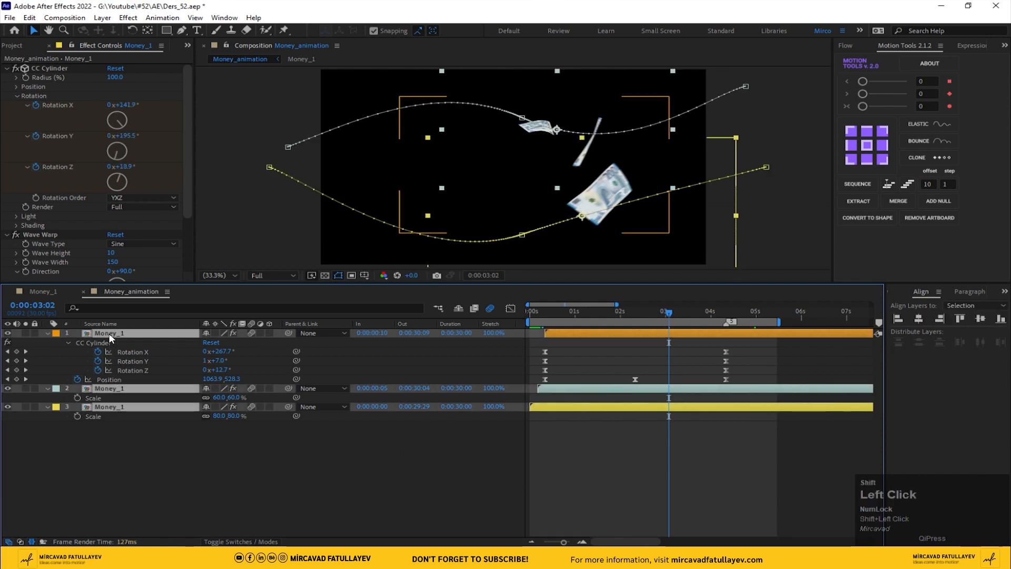
left_click(47, 333)
left_click(196, 393)
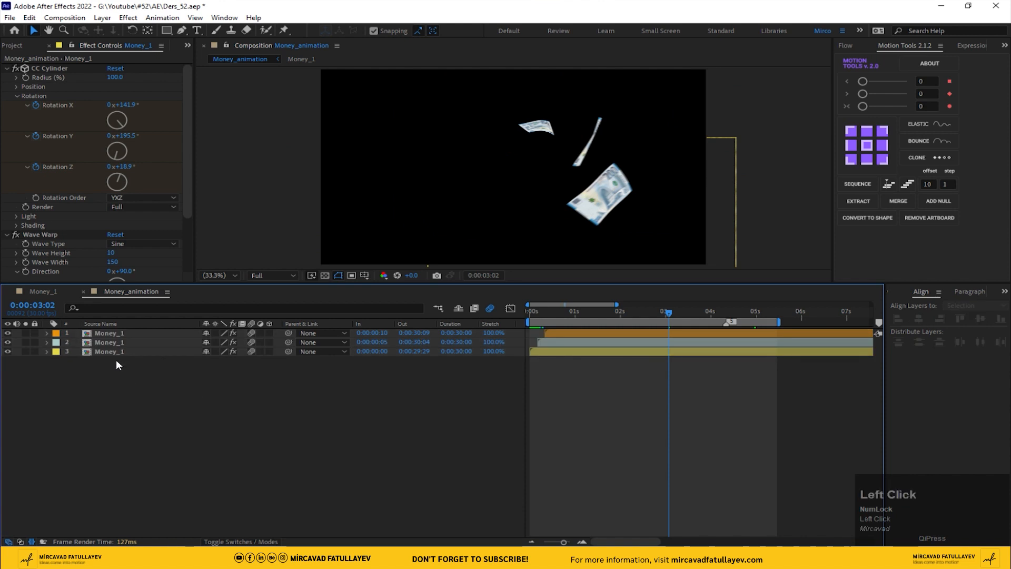
Duplicate the Money_1 composition and replace the banknote image inside the copy with 200 manat_arxa.jpg
left_click(8, 42)
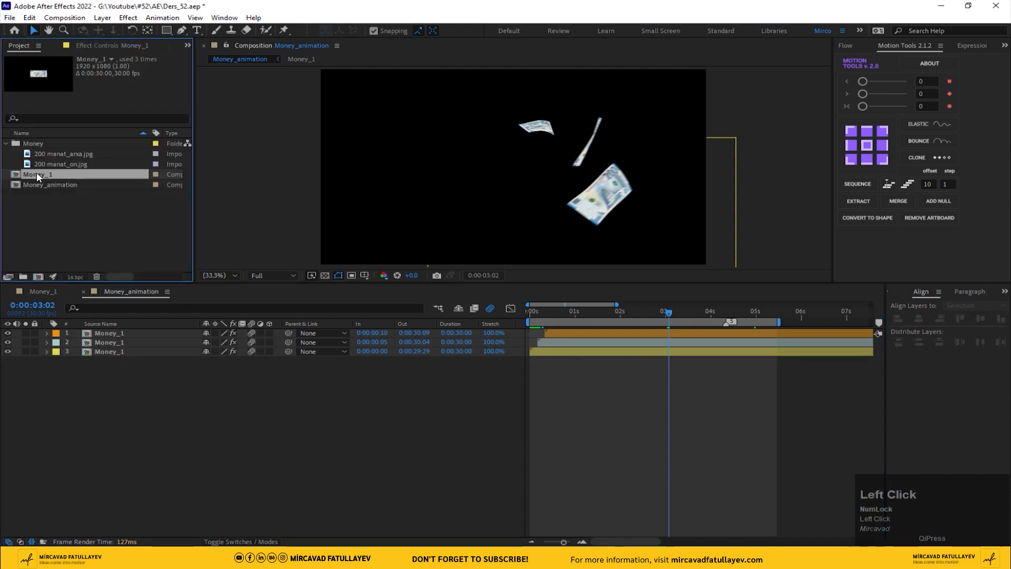
key("ctrl+d")
double_click(42, 187)
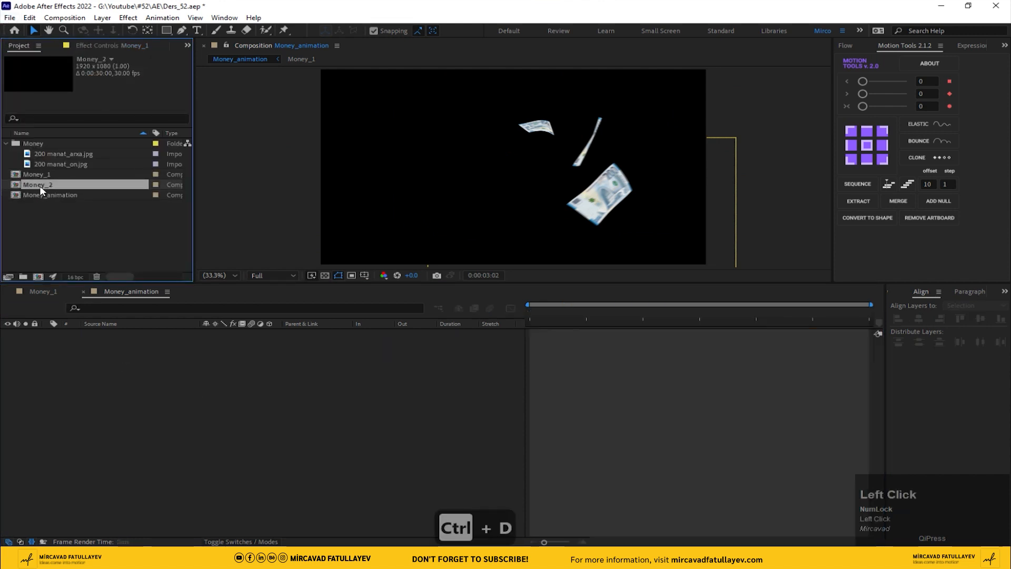
left_click(139, 333)
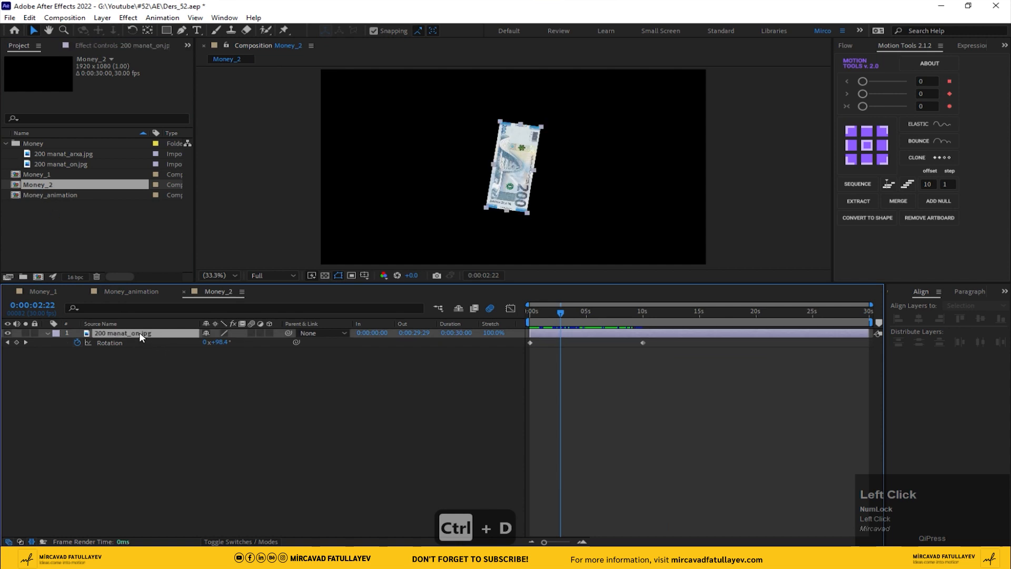
left_click(54, 155)
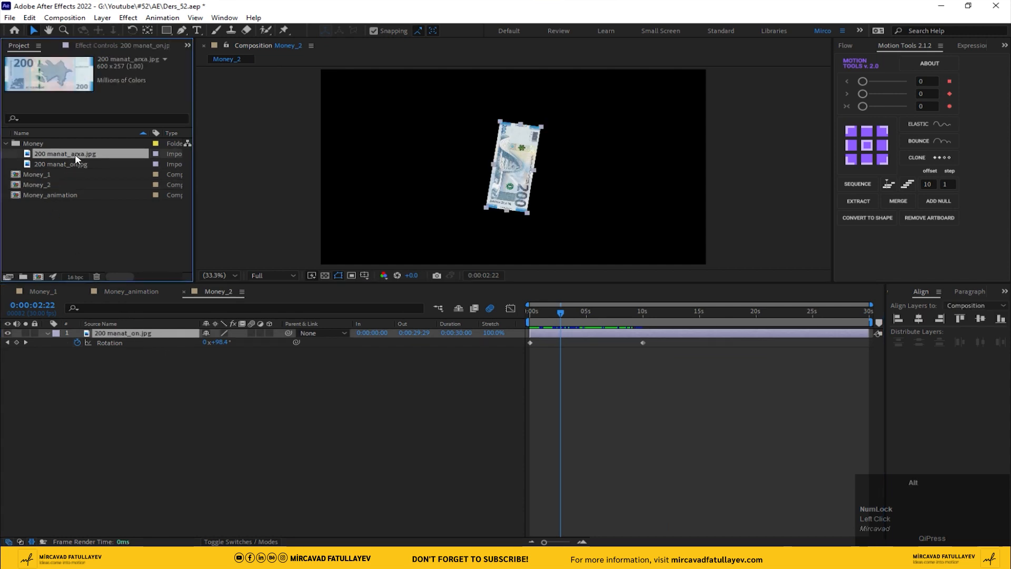
left_click_drag(75, 154, 136, 333)
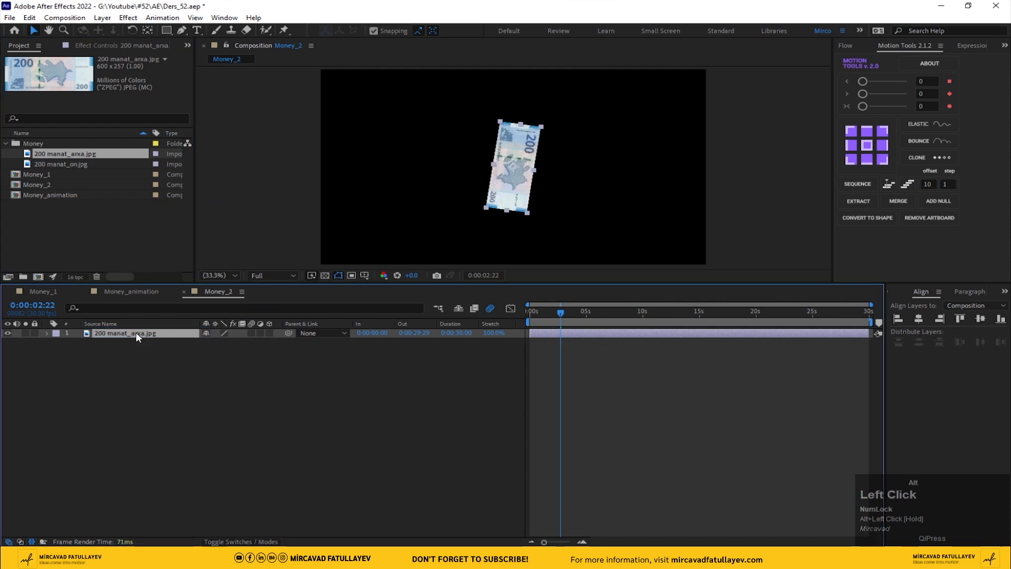
Reorder the open timelines to Money_2, Money_1, Money_animation and return to the Money_animation composition
left_click(33, 291)
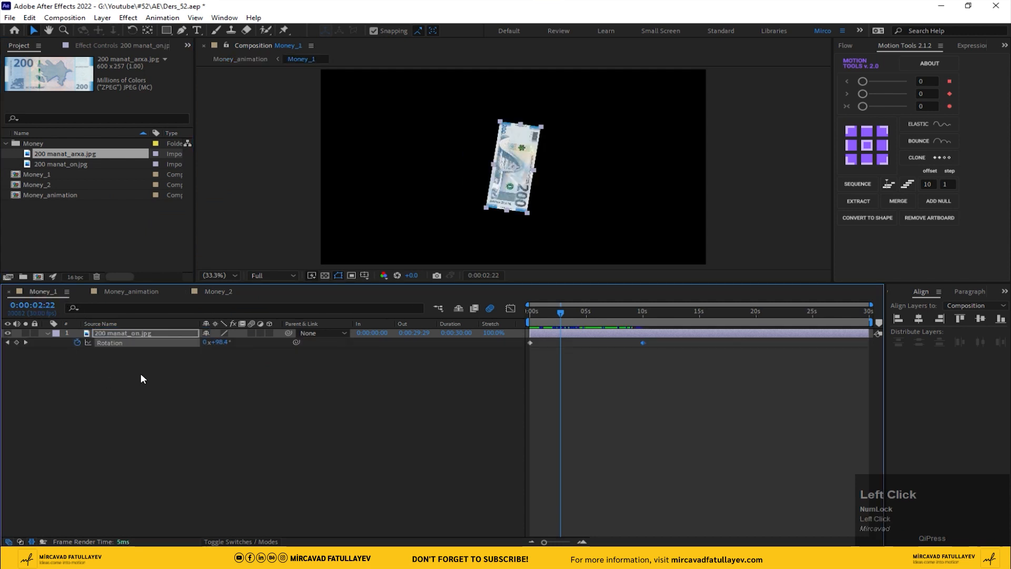
left_click(126, 290)
left_click_drag(211, 293, 42, 291)
left_click(173, 290)
Duplicate all three banknote layers in the Money_animation composition
left_click(134, 351)
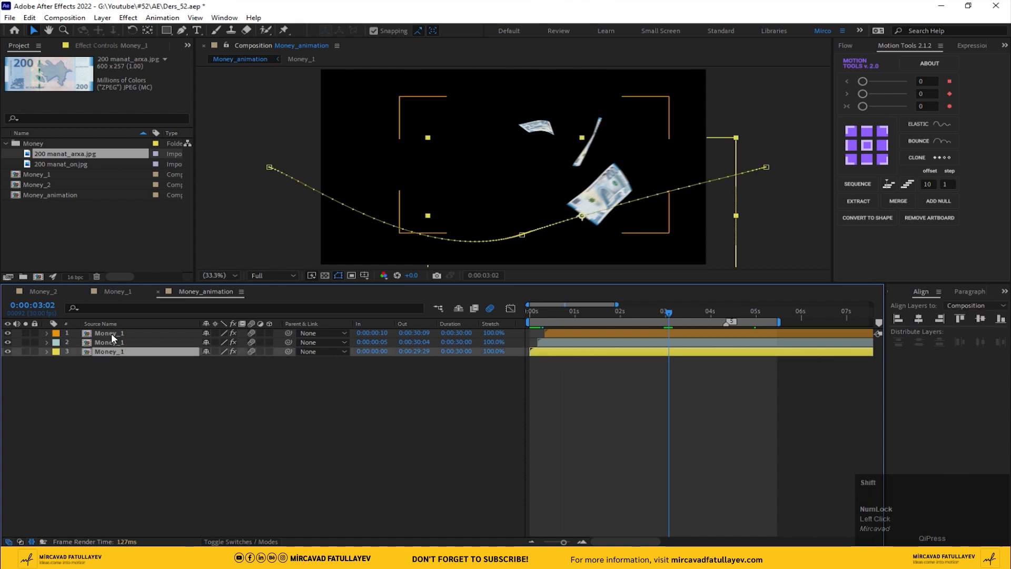
left_click(111, 333, "shift")
key("ctrl+d")
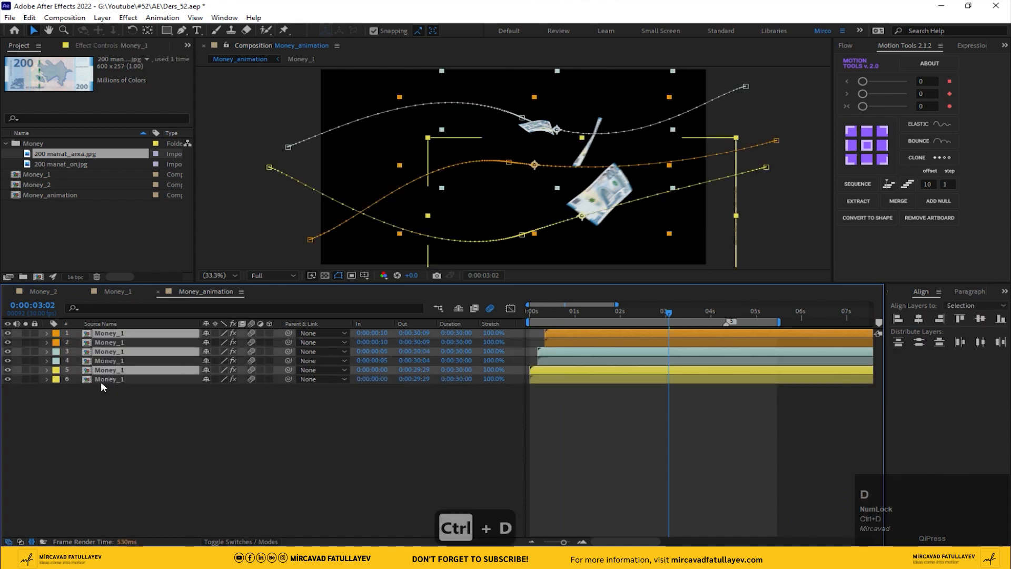
Replace the source of the upper layer in each color pair with the Money_2 composition
left_click(112, 410)
left_click(105, 369)
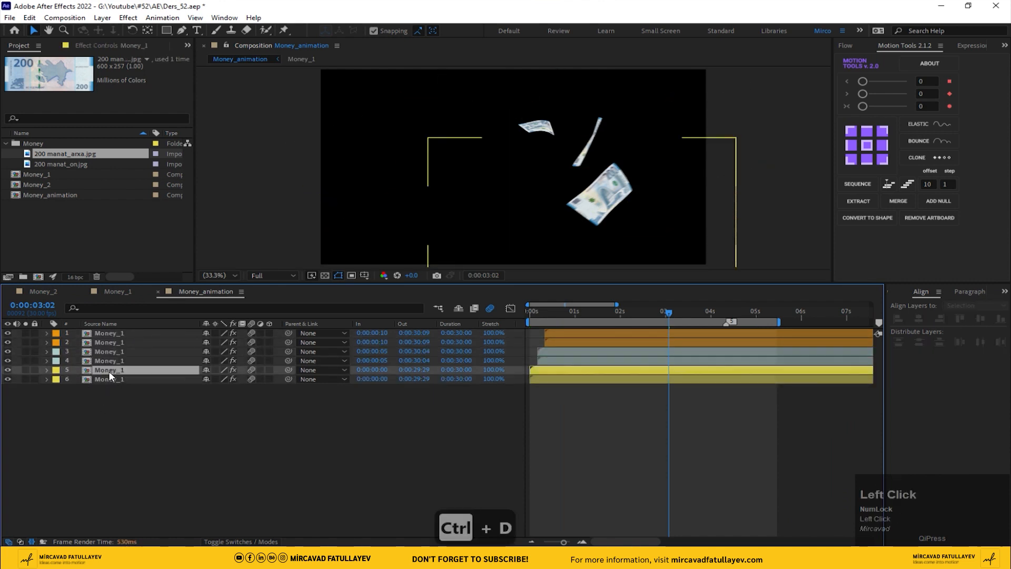
left_click(101, 352, "ctrl")
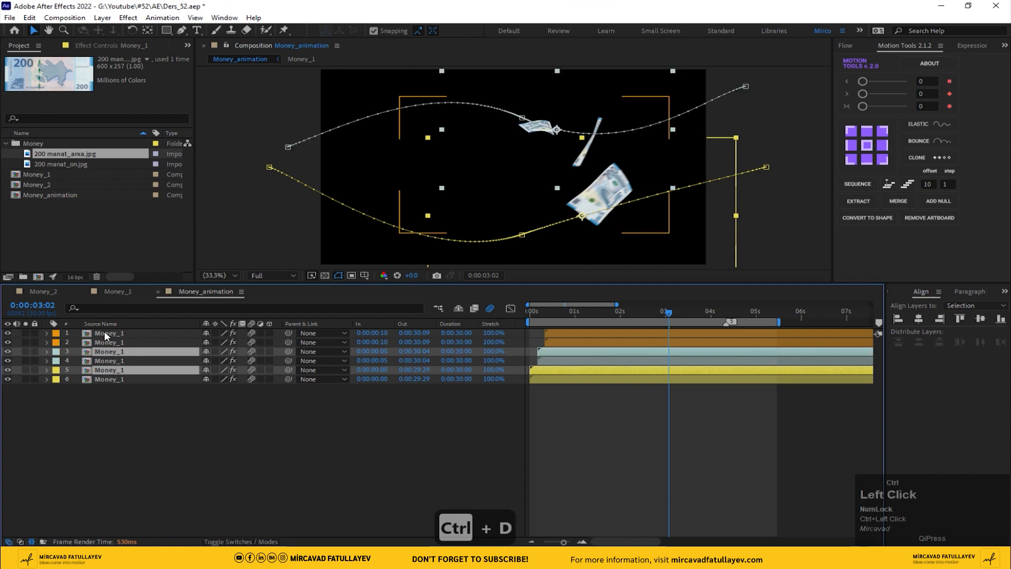
left_click(105, 334, "ctrl")
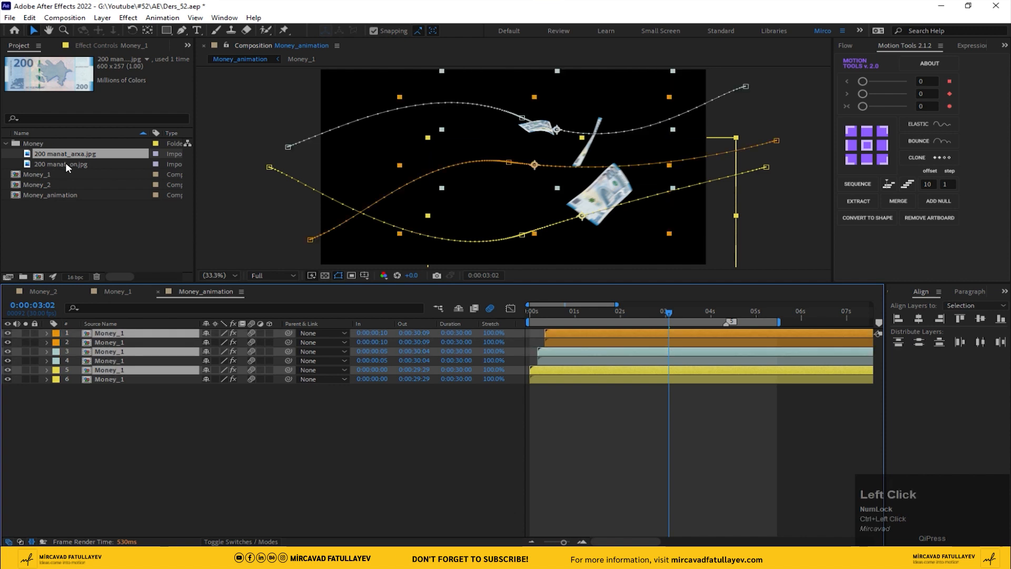
left_click_drag(41, 186, 116, 331)
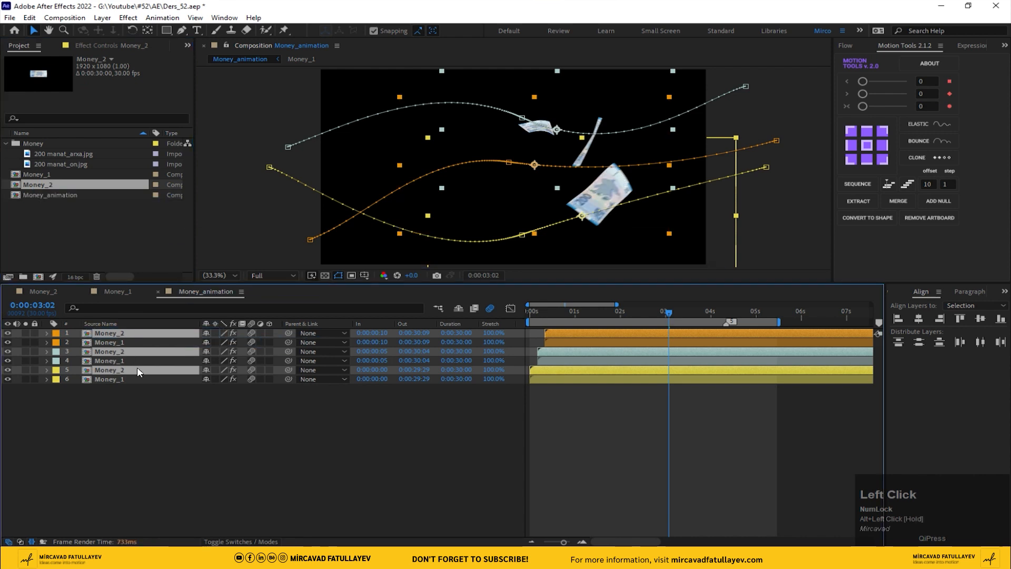
Set the CC Cylinder Render option to Inside on the yellow Money_1 layer and collapse the effect's Rotation group
left_click(118, 44)
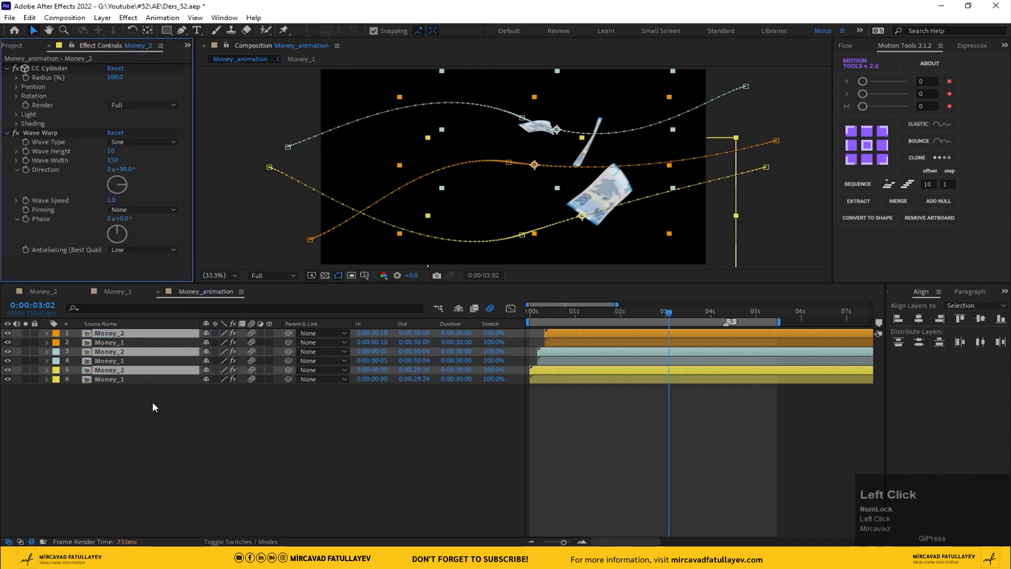
left_click(175, 442)
left_click(122, 379)
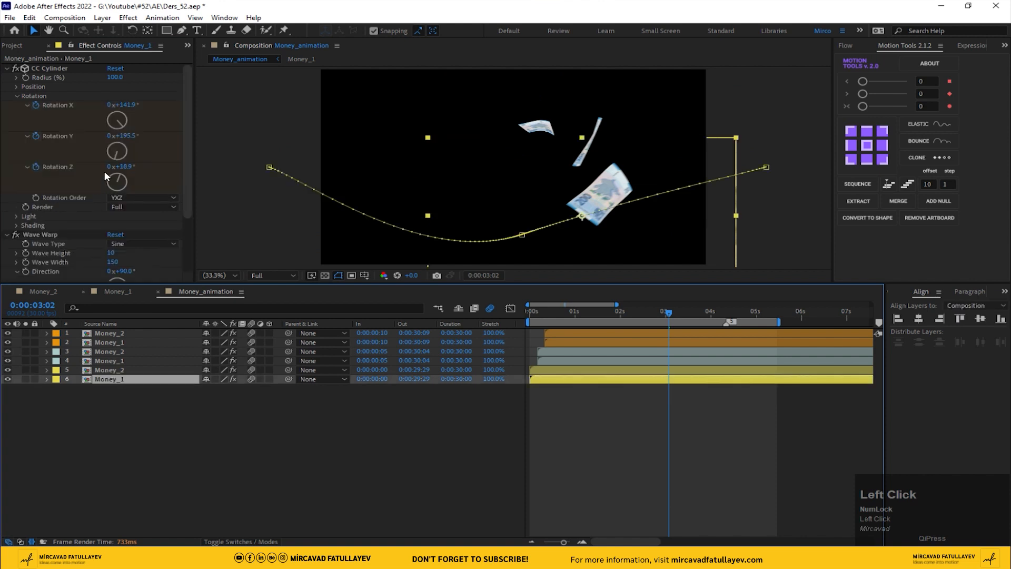
left_click(17, 96)
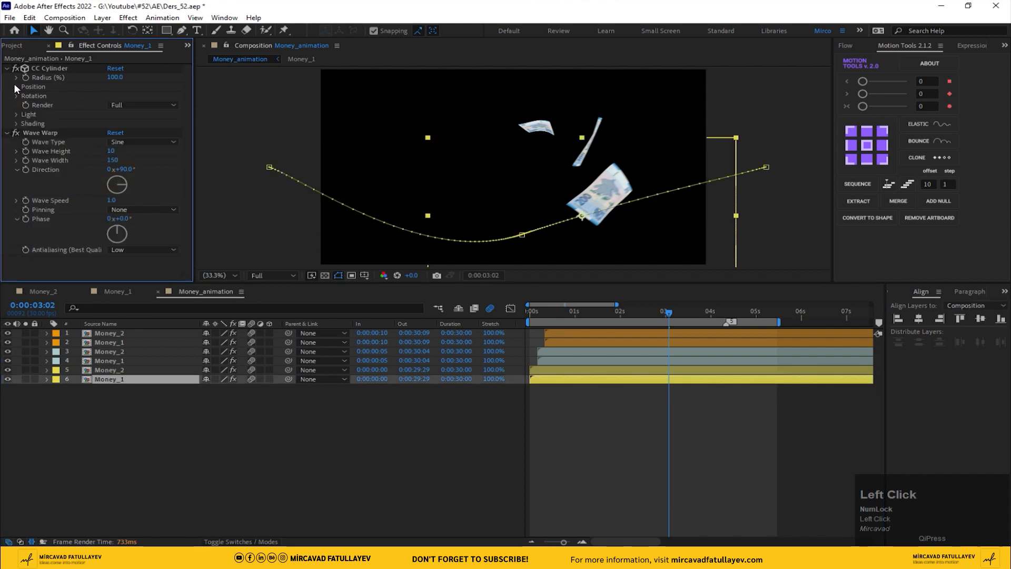
left_click(14, 85)
left_click(15, 85)
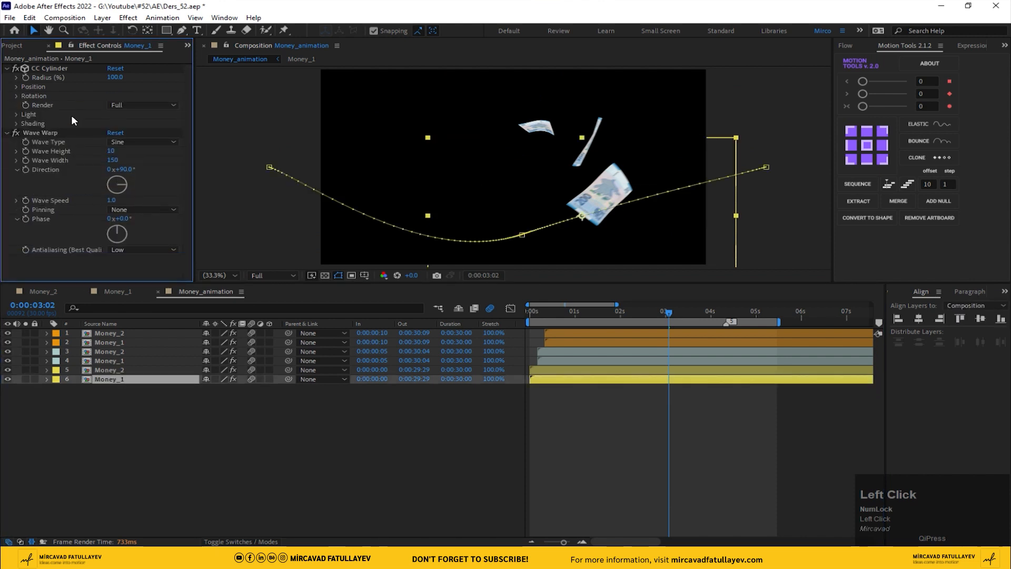
left_click(144, 105)
left_click(143, 139)
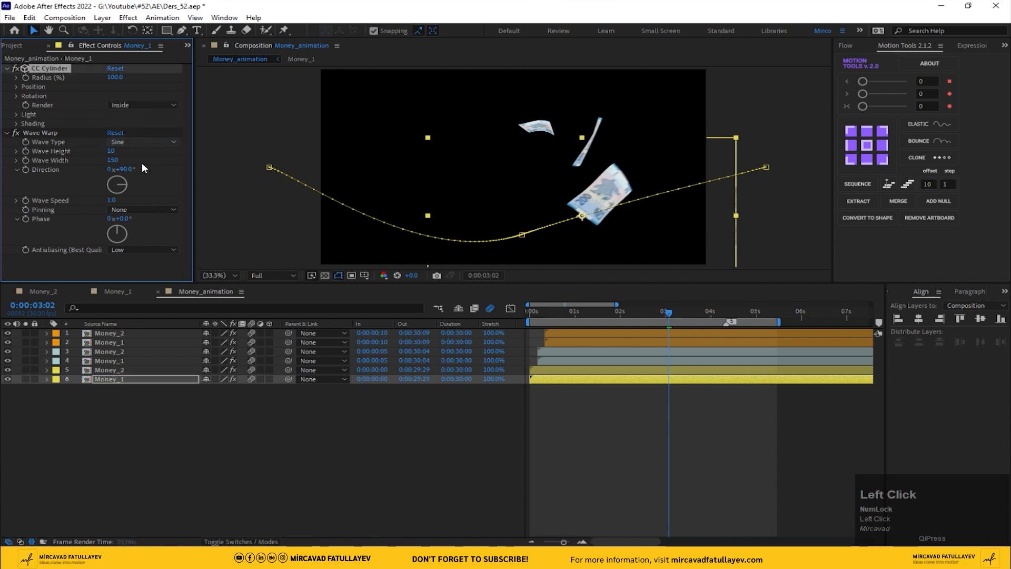
Set the CC Cylinder Render option to Inside on the aqua and orange Money_1 layers
left_click(117, 360)
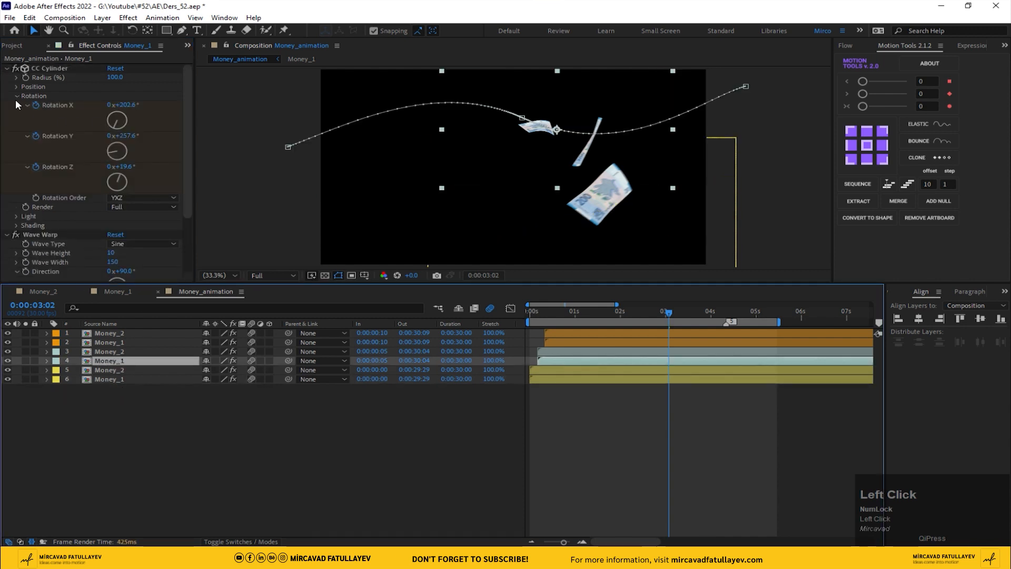
left_click(126, 207)
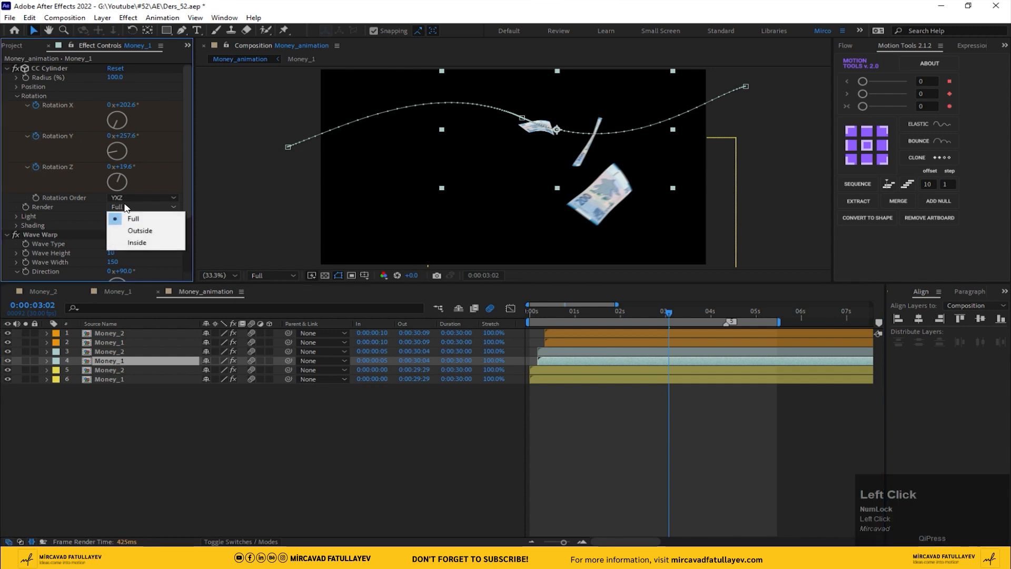
left_click(137, 242)
left_click(119, 343)
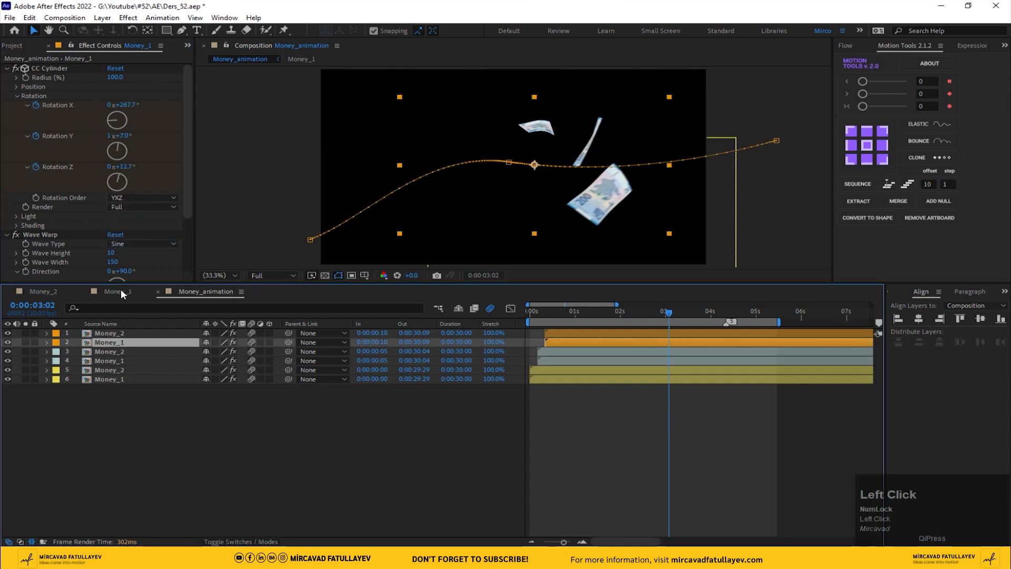
left_click(131, 211)
left_click(144, 244)
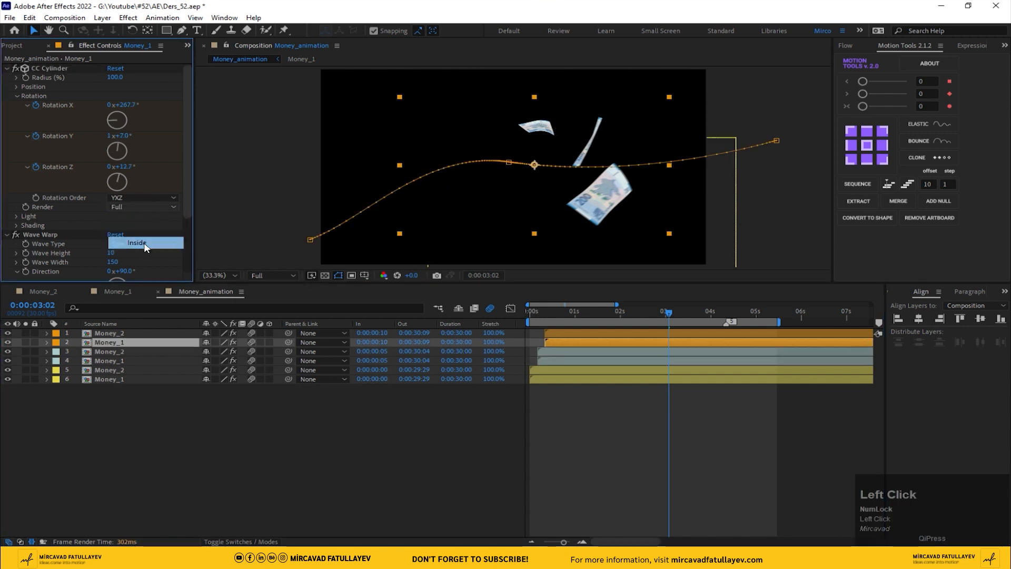
Set the CC Cylinder Render option to Outside on the orange, aqua and yellow Money_2 layers
left_click(115, 335)
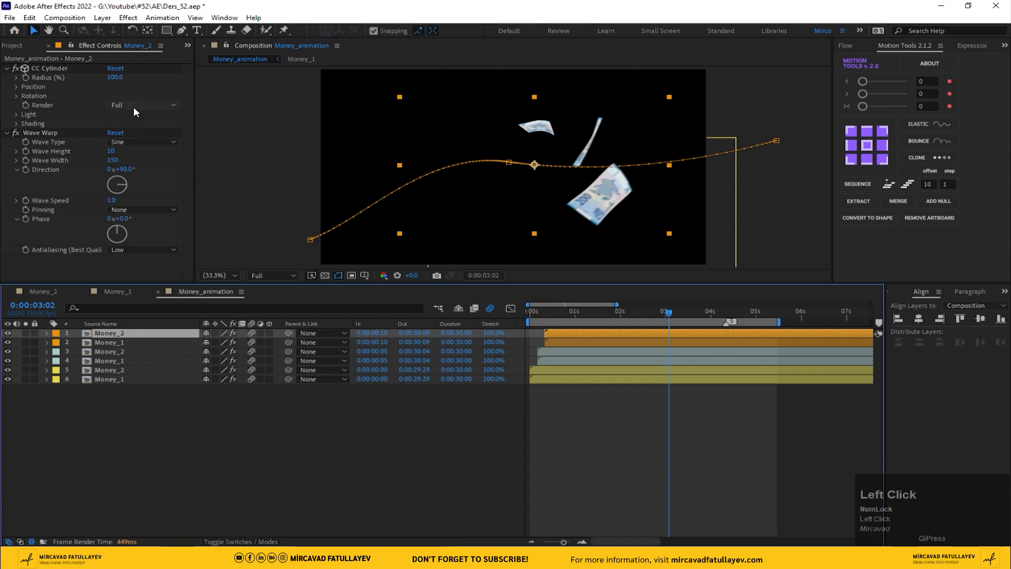
left_click(133, 106)
left_click(136, 129)
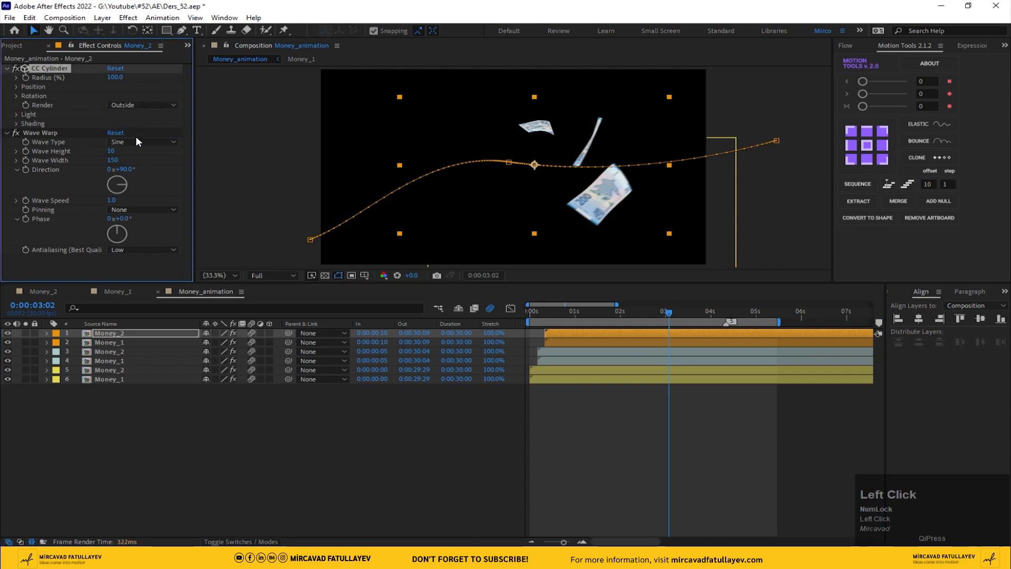
left_click(104, 351)
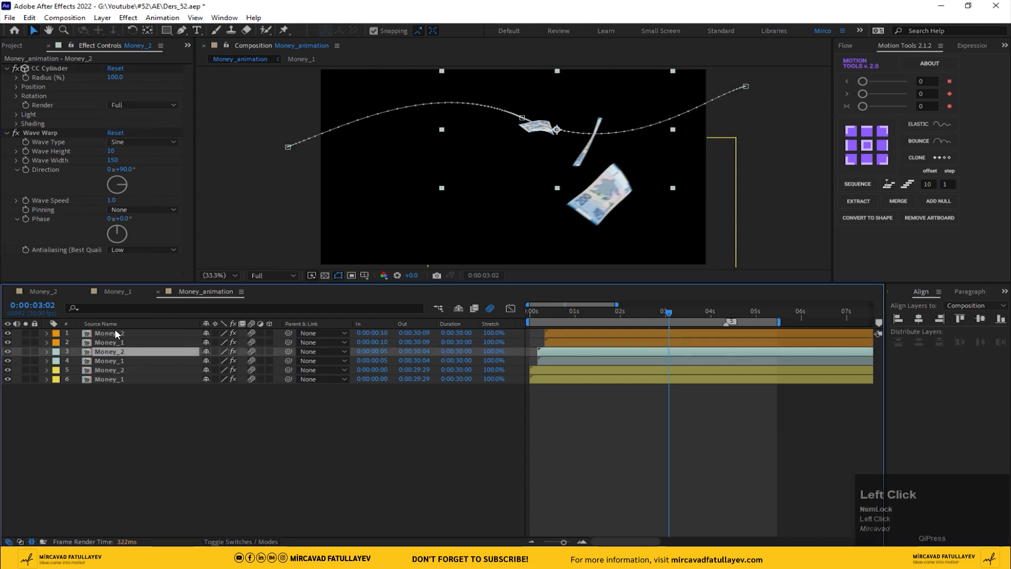
left_click(138, 106)
left_click(136, 128)
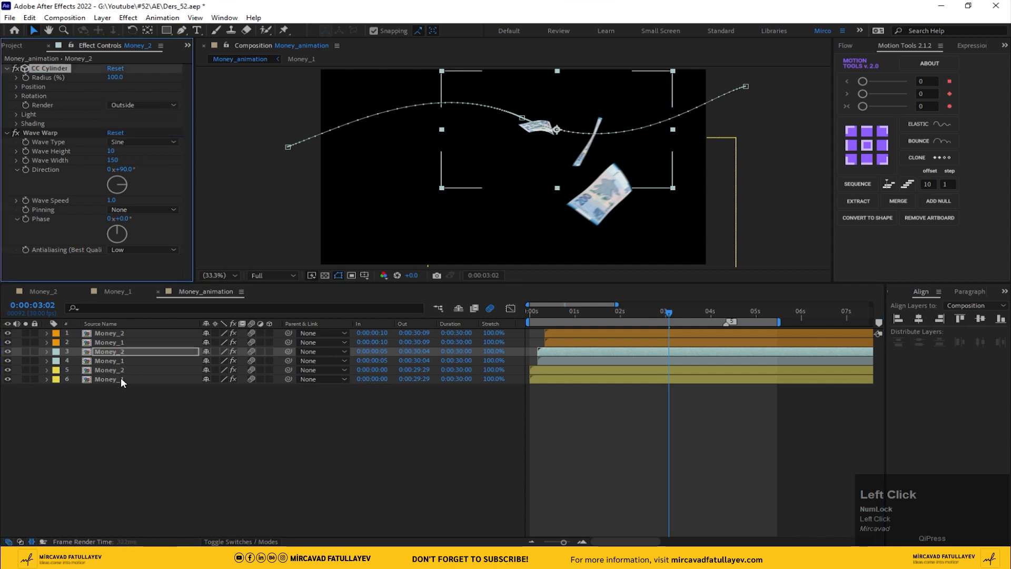
left_click(116, 375)
left_click(138, 105)
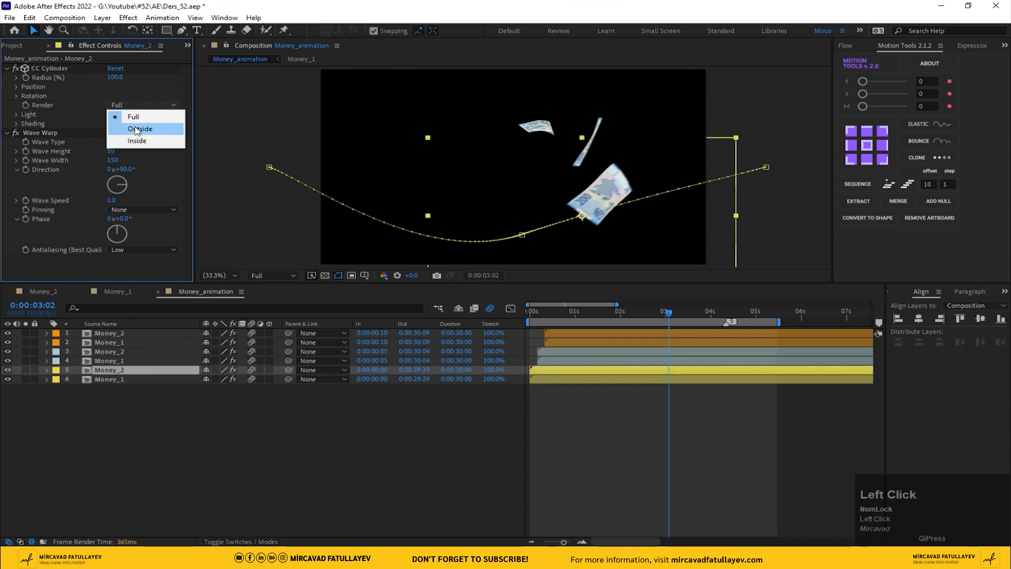
left_click(136, 129)
left_click(349, 472)
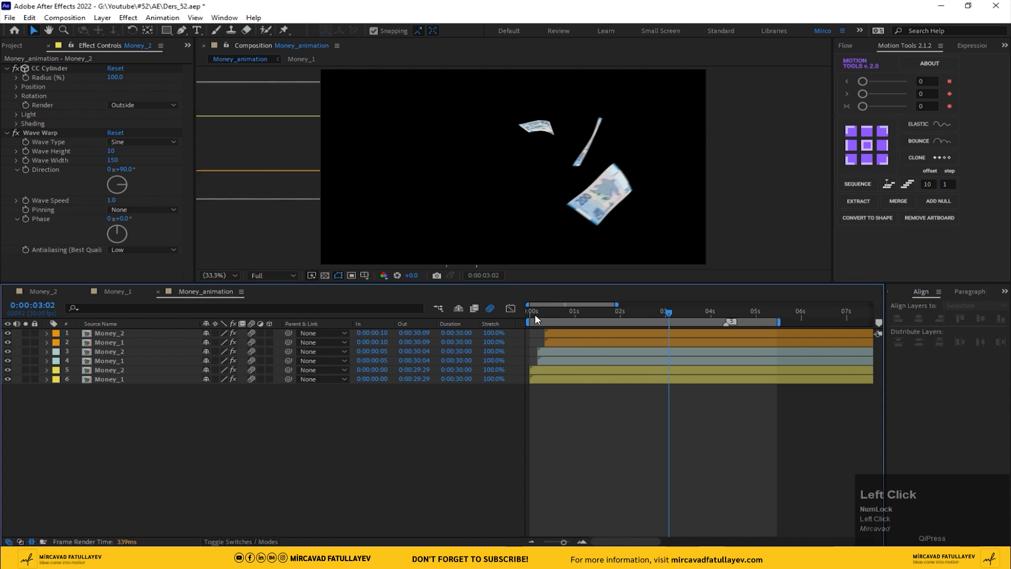
Preview the two-sided banknote animation from the beginning of the composition
left_click_drag(535, 314, 343, 368)
key("space")
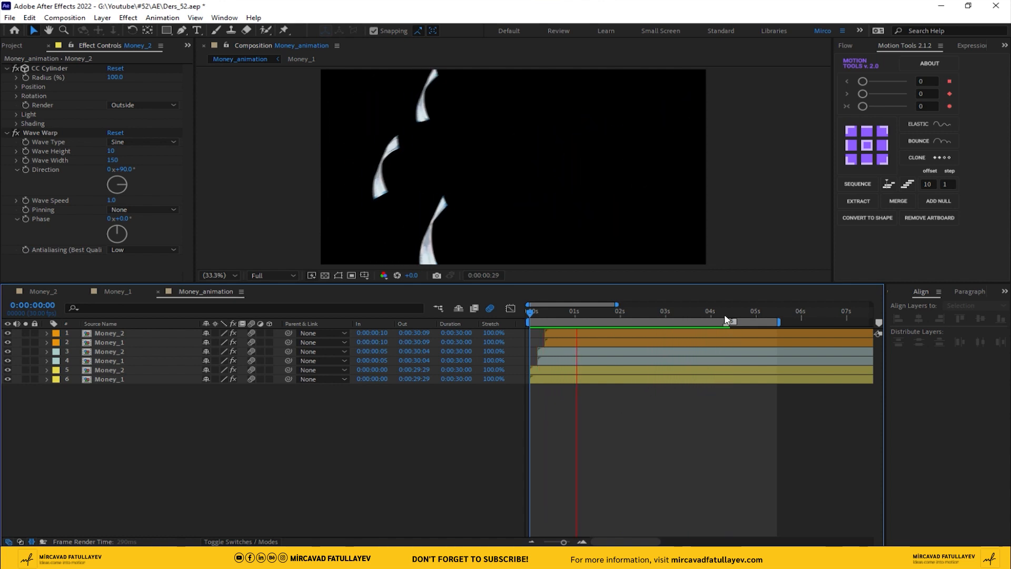
left_click(706, 407)
Reveal the layers' keyframes, end the work area at 0:00:04:10, and trim the Money_animation composition to it
left_click_drag(697, 457, 523, 323)
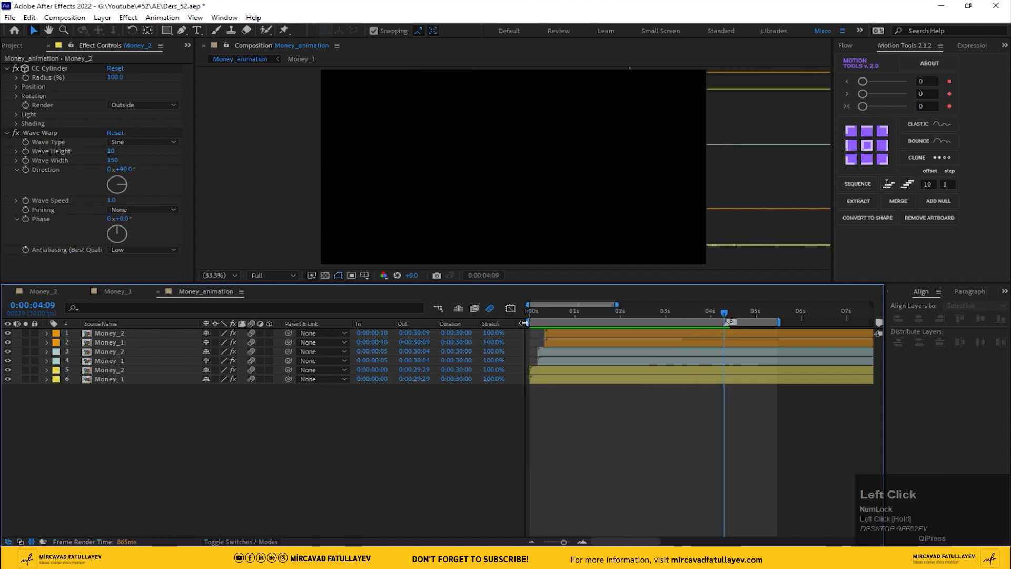
key("u")
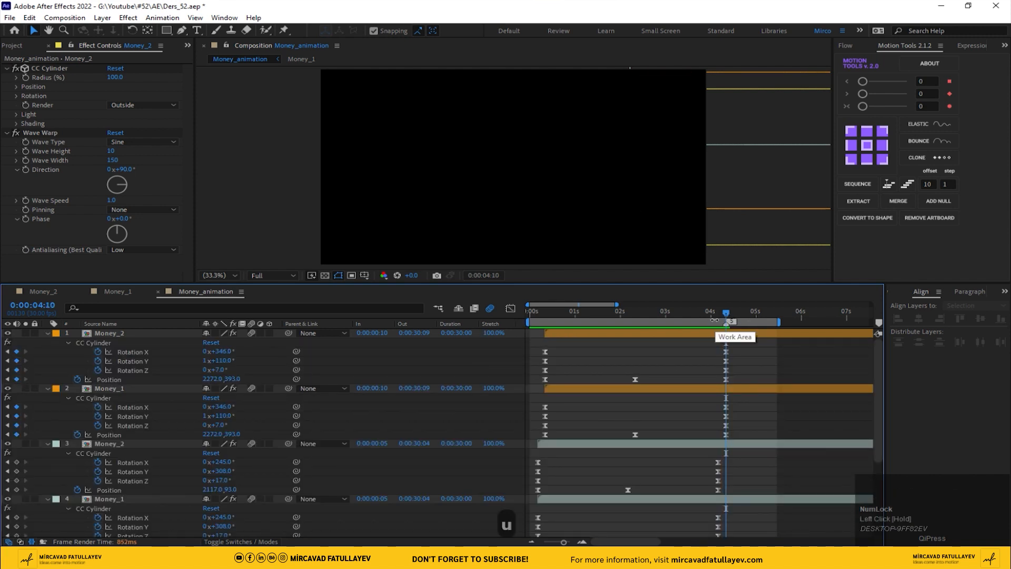
right_click(684, 322)
left_click(705, 355)
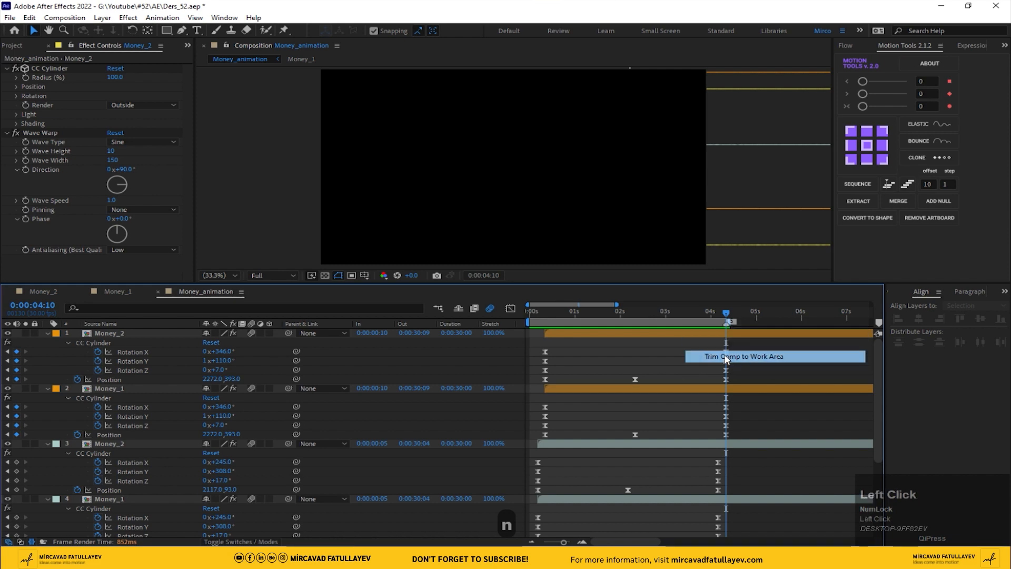
Create a composition named Ders_52 at 1920 x 1080 px, 30 fps, with a 30-second duration
left_click(5, 47)
left_click(65, 18)
left_click(84, 30)
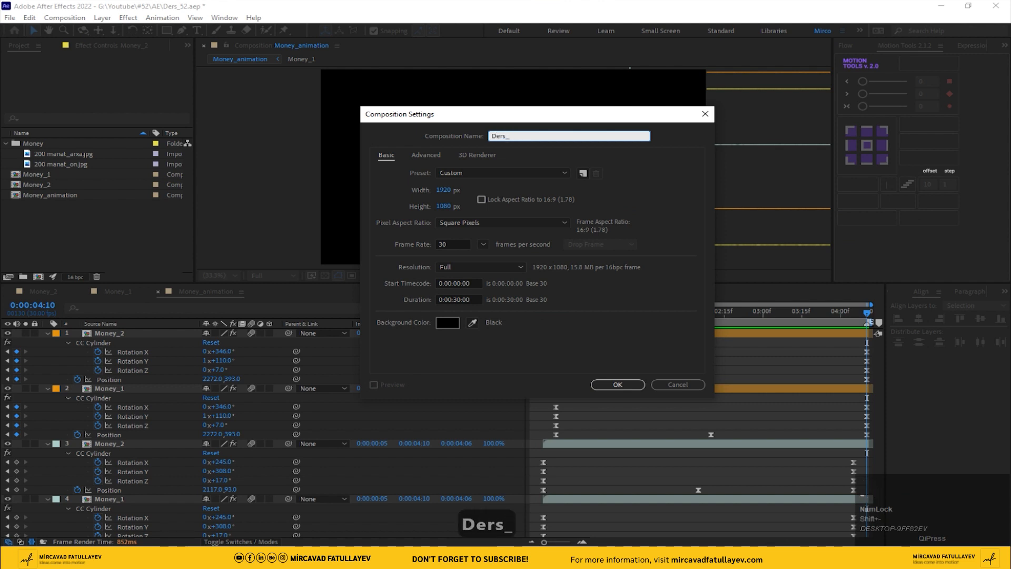
type("Ders_52")
key("Return")
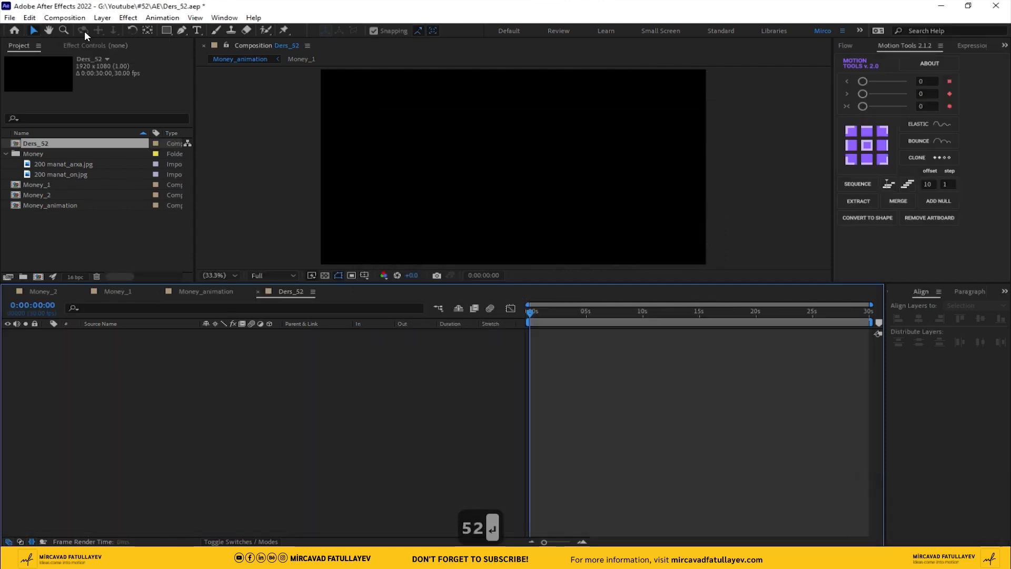
Add a white 1920 x 1080 px solid named BG to Ders_52 and lock its layer
left_click(195, 382)
right_click(195, 386)
left_click(318, 389)
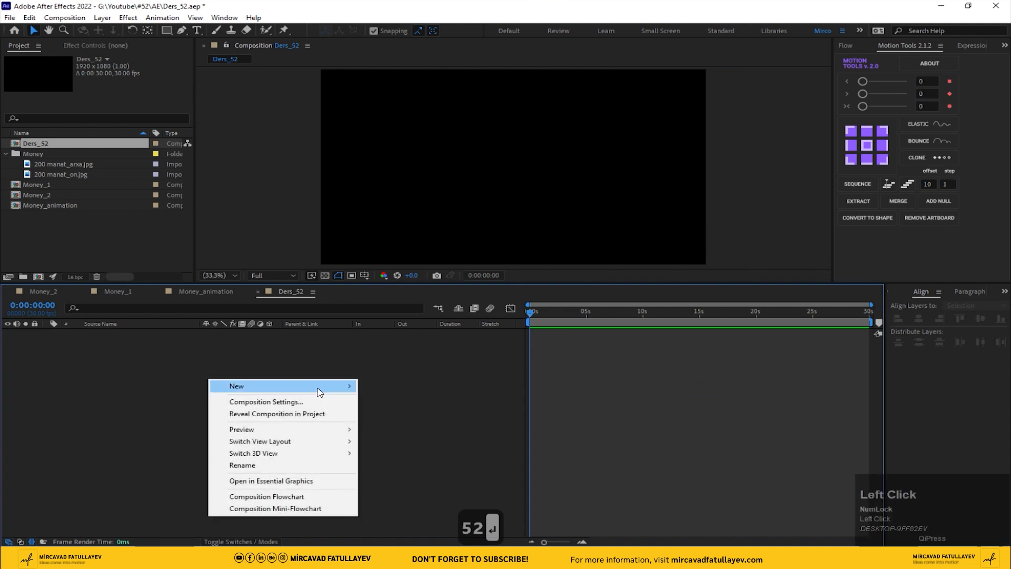
left_click(435, 416)
type("BG")
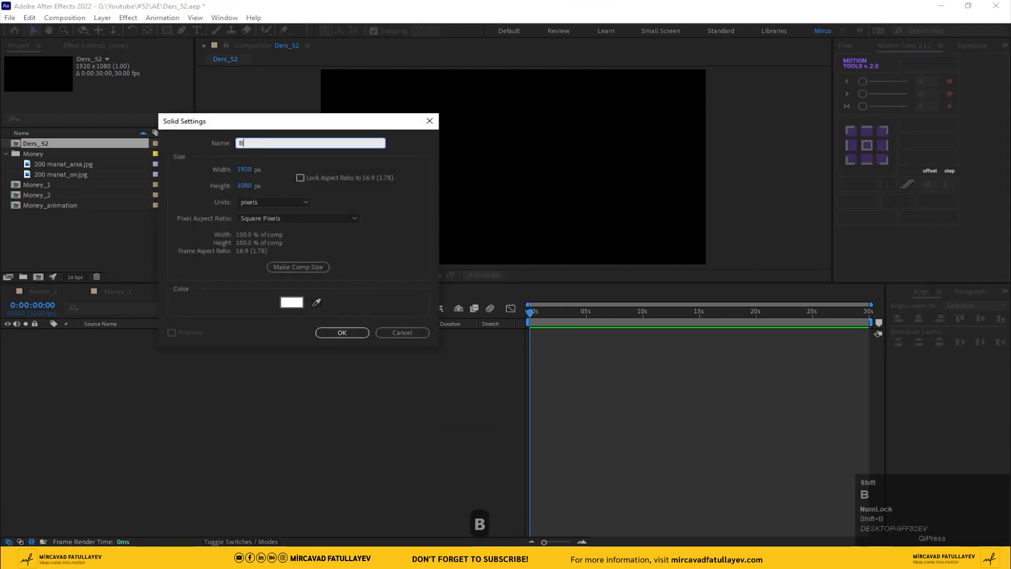
left_click(341, 333)
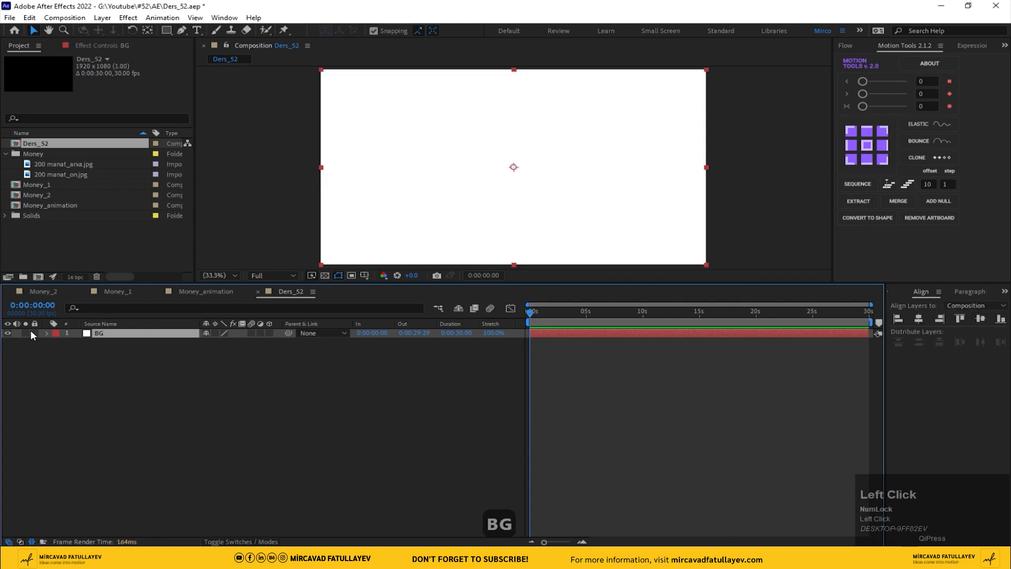
left_click(35, 333)
Place Money_animation above the BG layer, end the work area at 0:00:04:10, and trim Ders_52 to it
left_click_drag(47, 205, 129, 334)
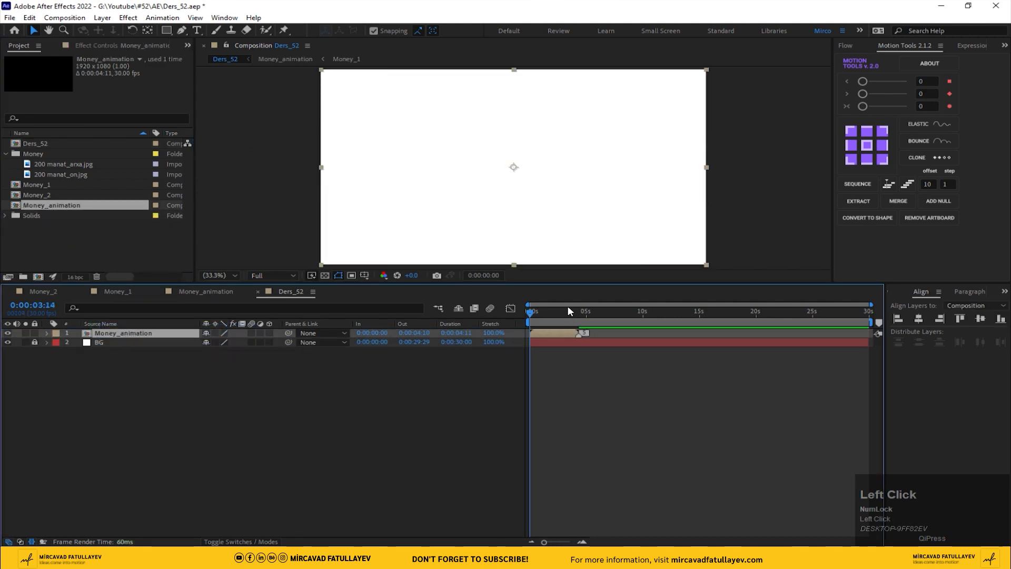
left_click(588, 315, "shift")
key("n")
right_click(553, 321)
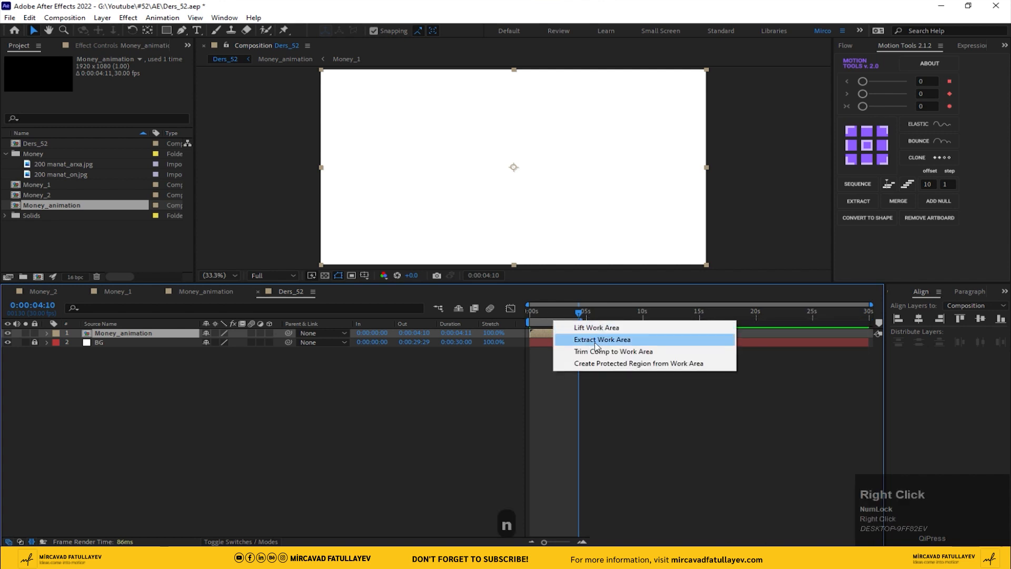
left_click(612, 349)
Apply the Drop Shadow effect to the Money_animation layer, with the banknotes in view at 0:00:01:21
left_click_drag(618, 315, 661, 317)
key("ctrl+space")
type("r")
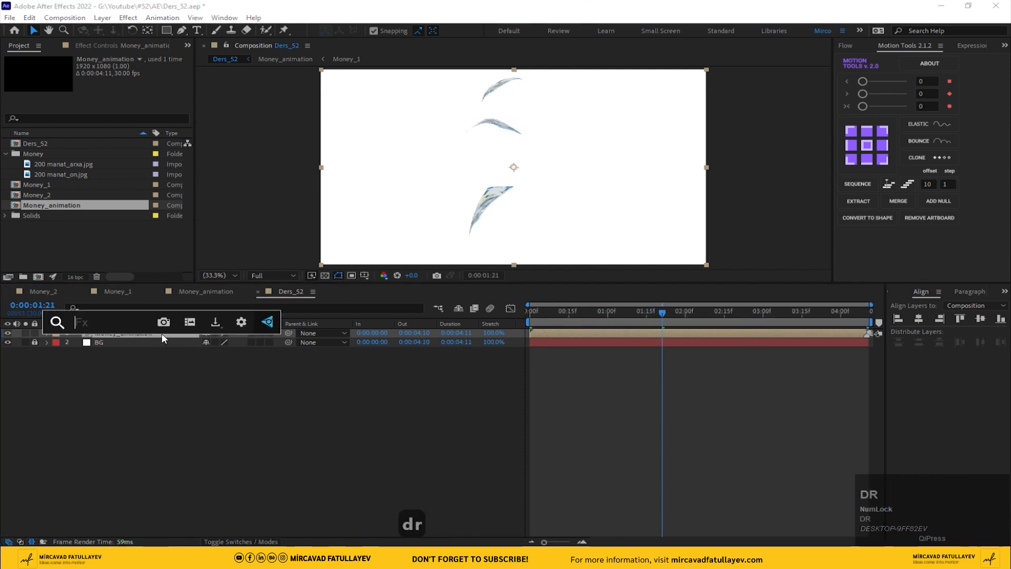
left_click_drag(85, 323, 59, 323)
type("dr")
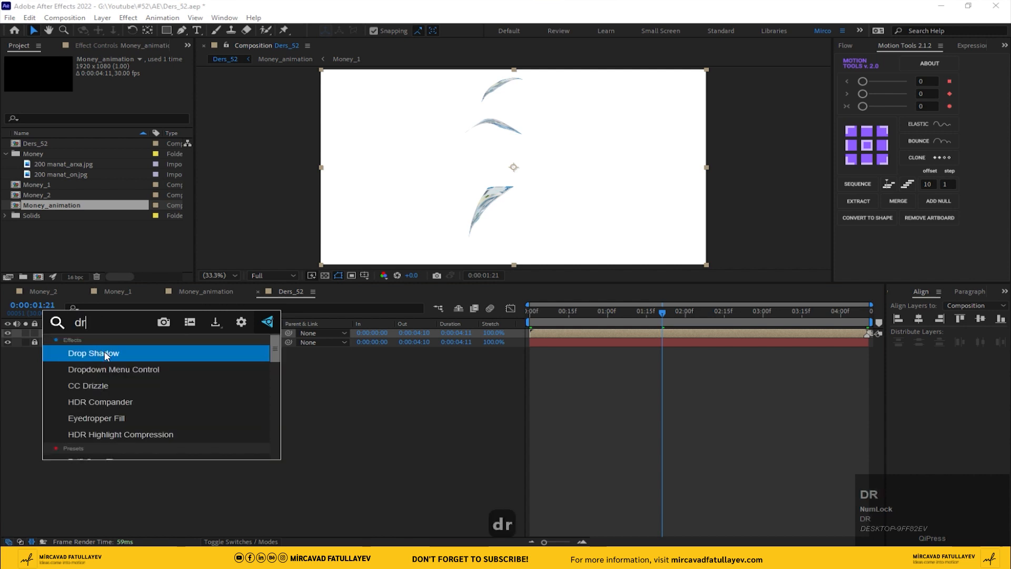
left_click(107, 356)
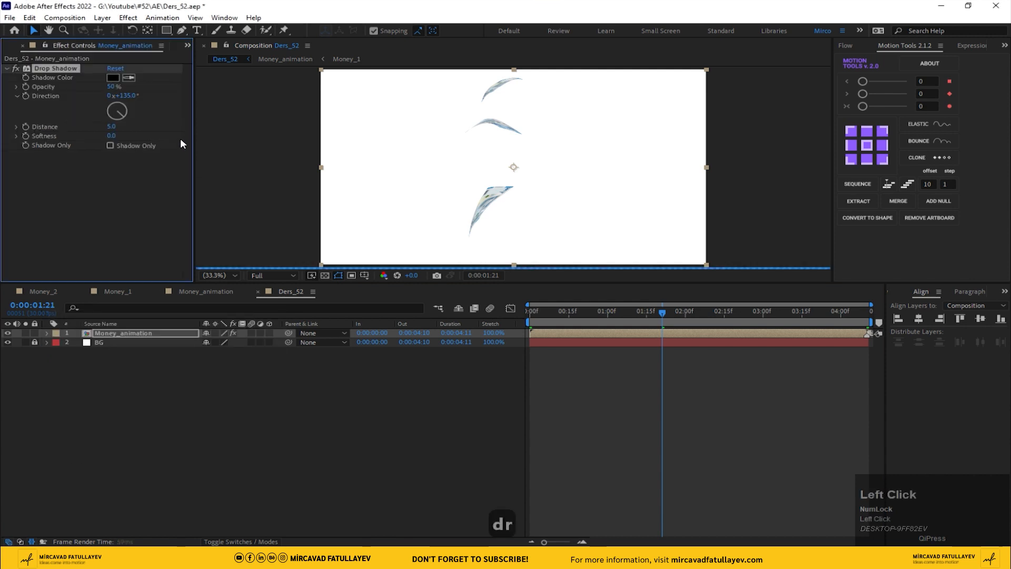
Set the banknotes' drop shadow to 30% Opacity, a Distance of 258 and a Softness of 94
left_click_drag(138, 128, 221, 128)
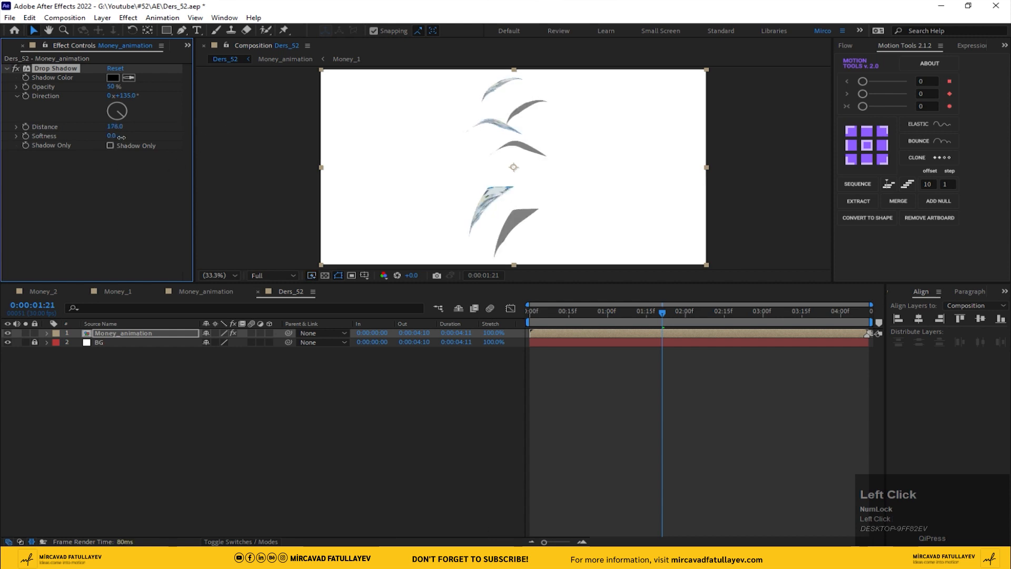
left_click_drag(121, 137, 140, 137)
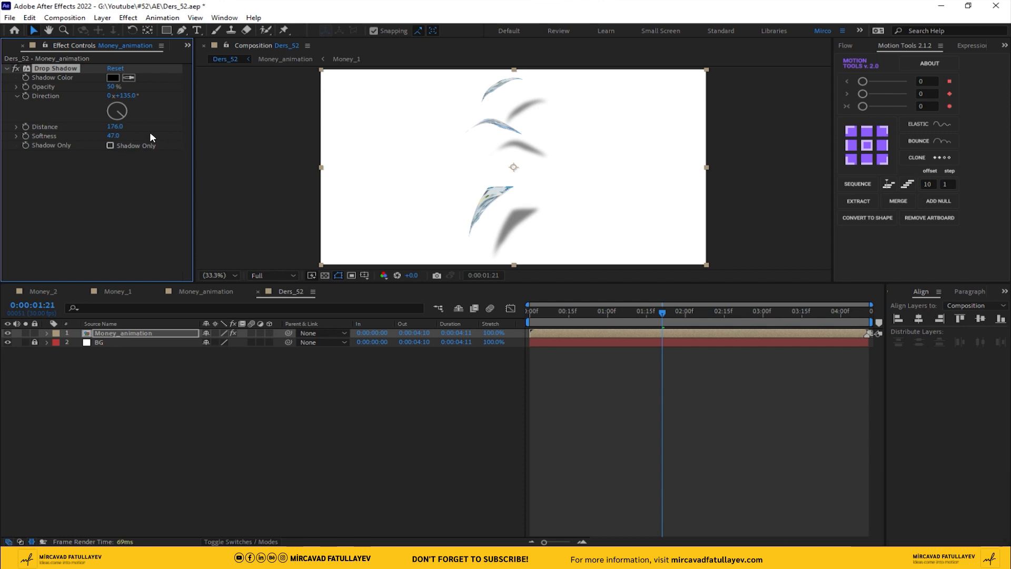
left_click(113, 87)
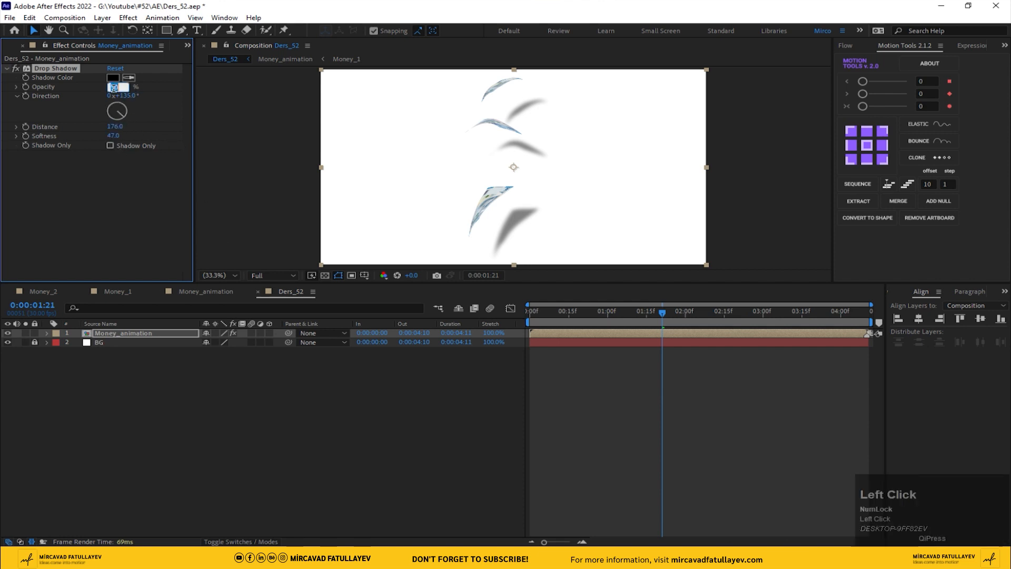
type("30")
key("Return")
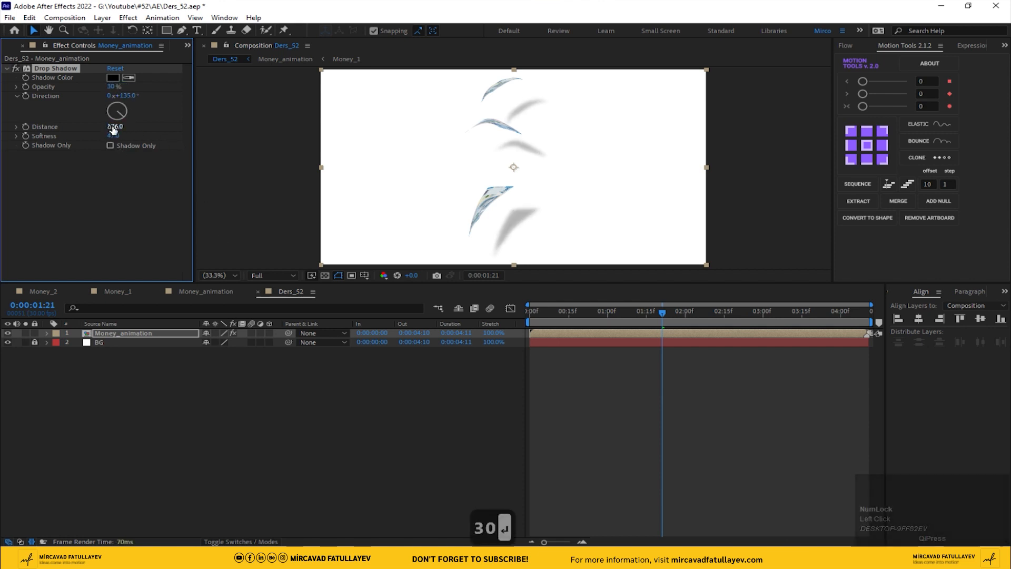
left_click_drag(112, 129, 142, 137)
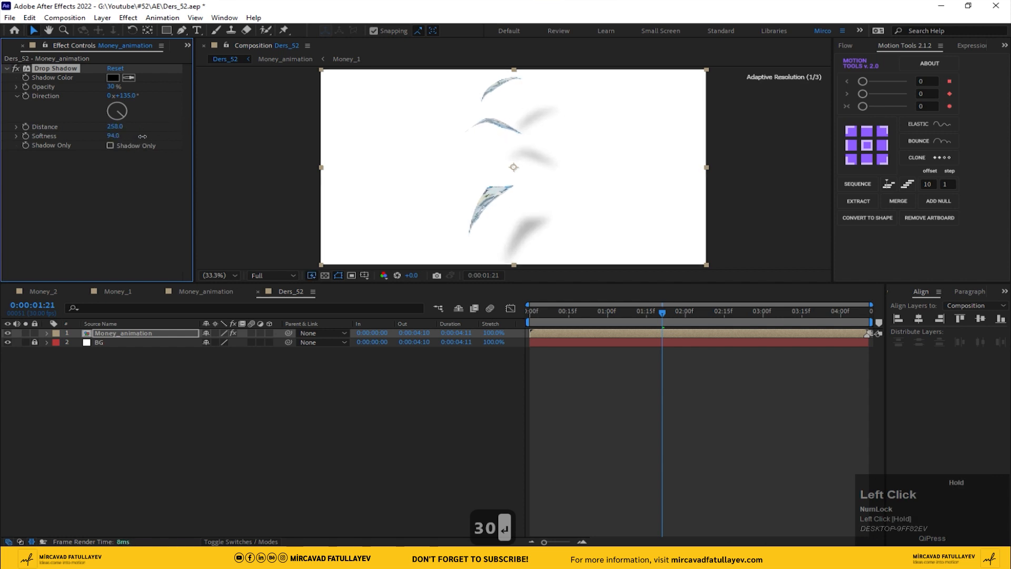
Deselect the layer and scrub back to the start of Ders_52 to review the banknote shadows
left_click(346, 412)
left_click(215, 275)
left_click(239, 295)
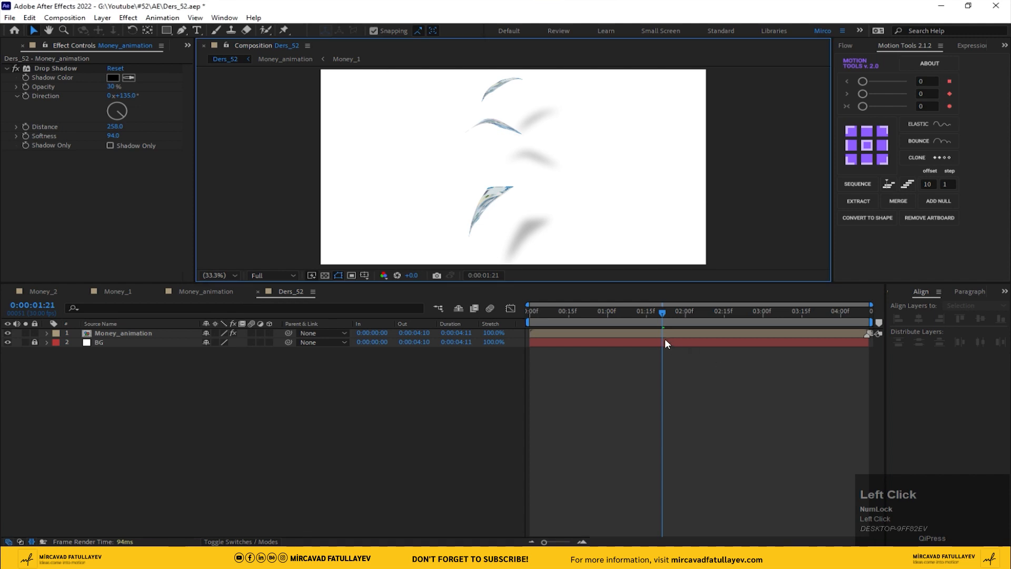
left_click_drag(640, 313, 495, 327)
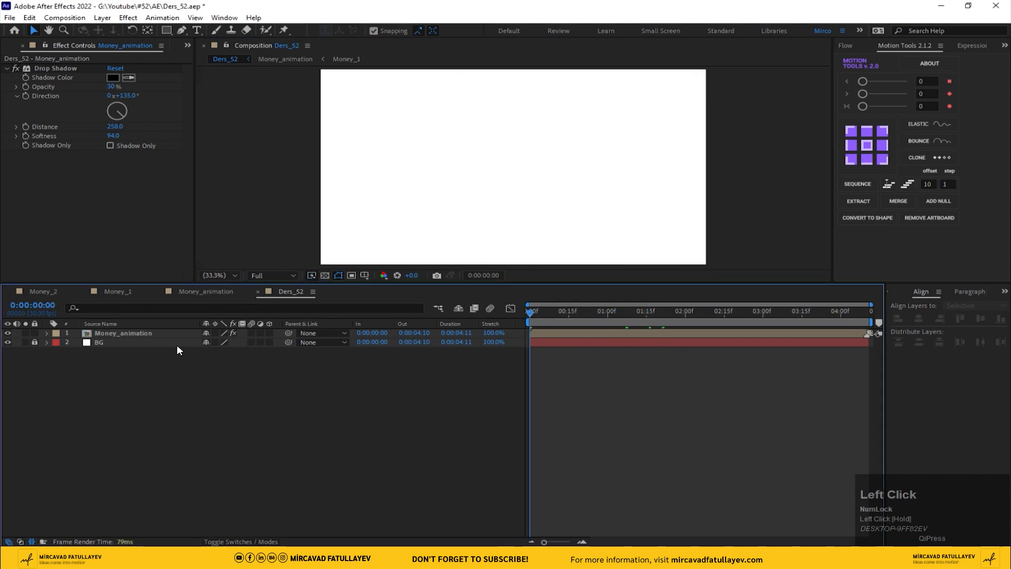
Unlock the BG layer and apply the Gradient Ramp effect to it
left_click(69, 344)
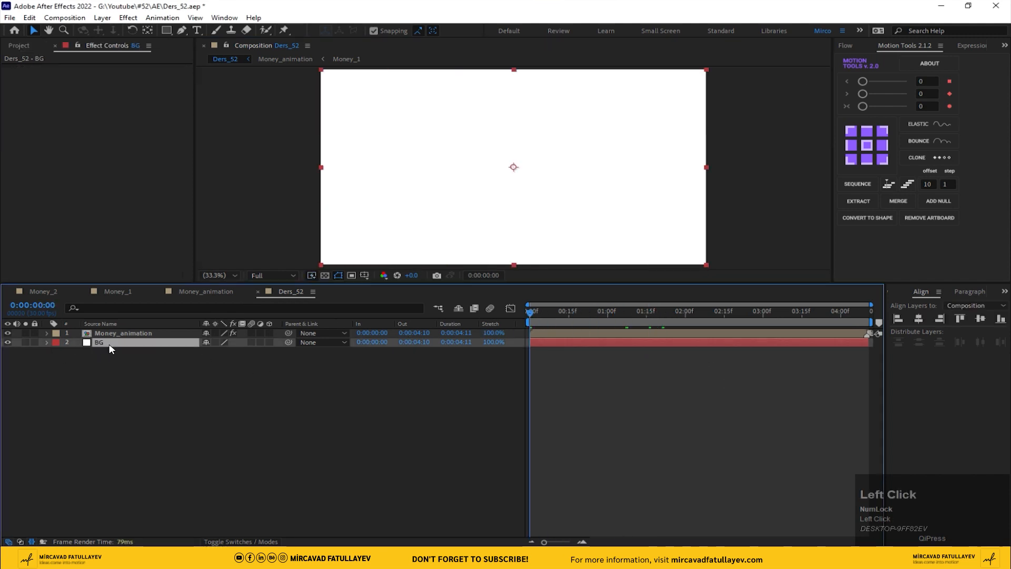
key("ctrl+space")
type("grad")
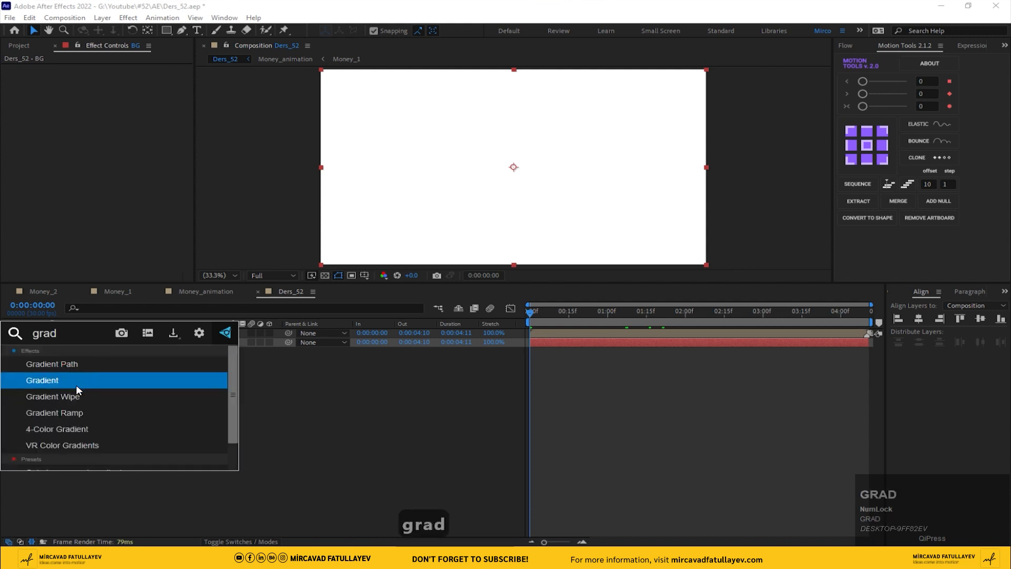
left_click(93, 408)
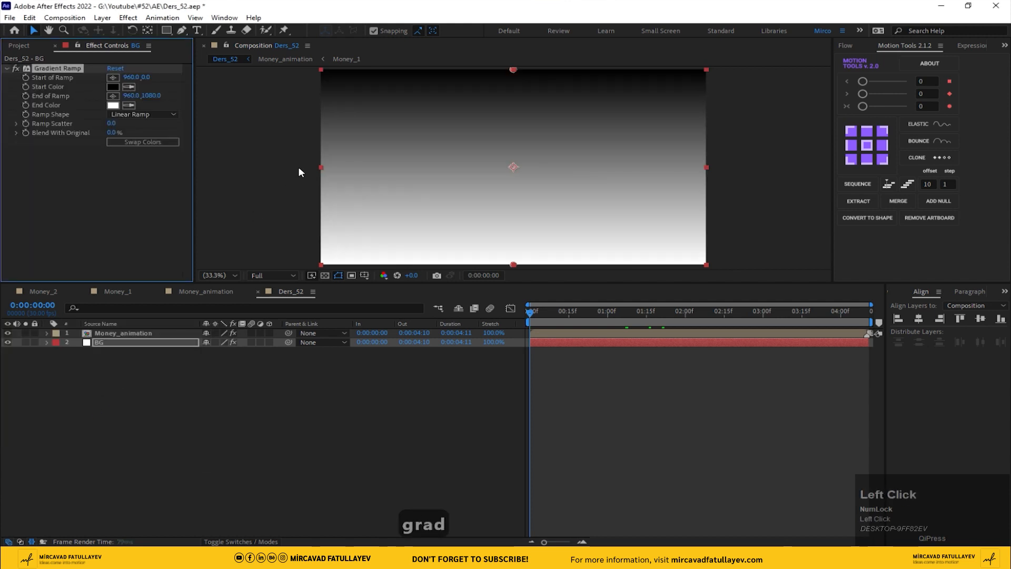
Set the Gradient Ramp's Start Color on the BG layer to light grey
left_click(112, 87)
left_click_drag(163, 276, 161, 274)
left_click(449, 242)
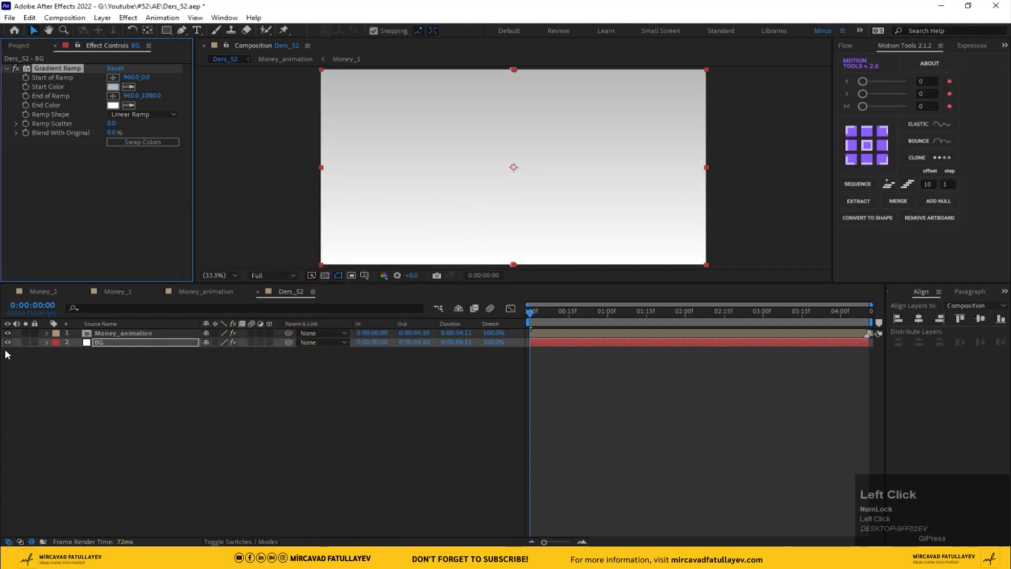
Check the banknotes against the gradient, lock the BG layer again, and return to the composition's start
left_click_drag(577, 314, 621, 313)
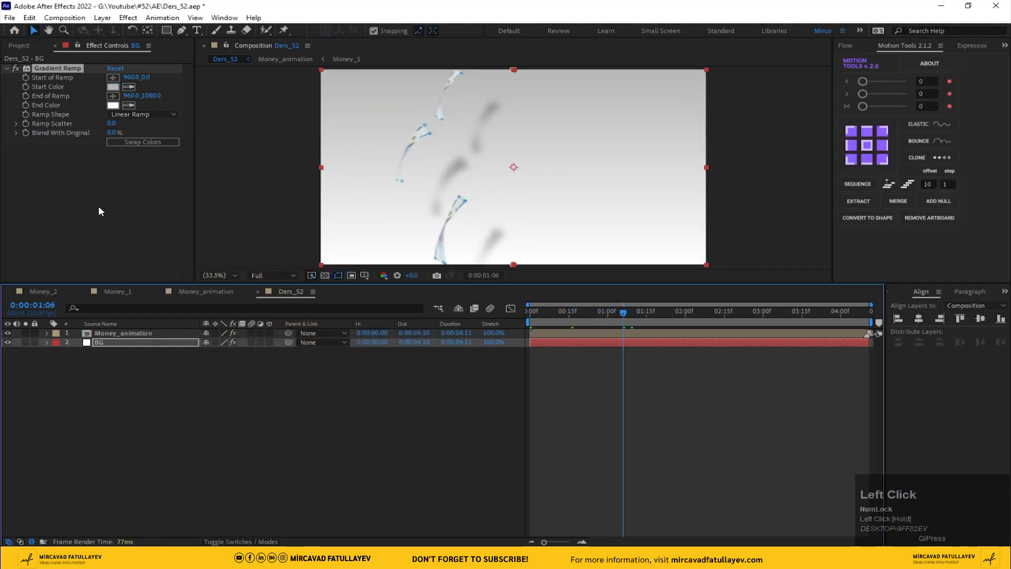
left_click(27, 334)
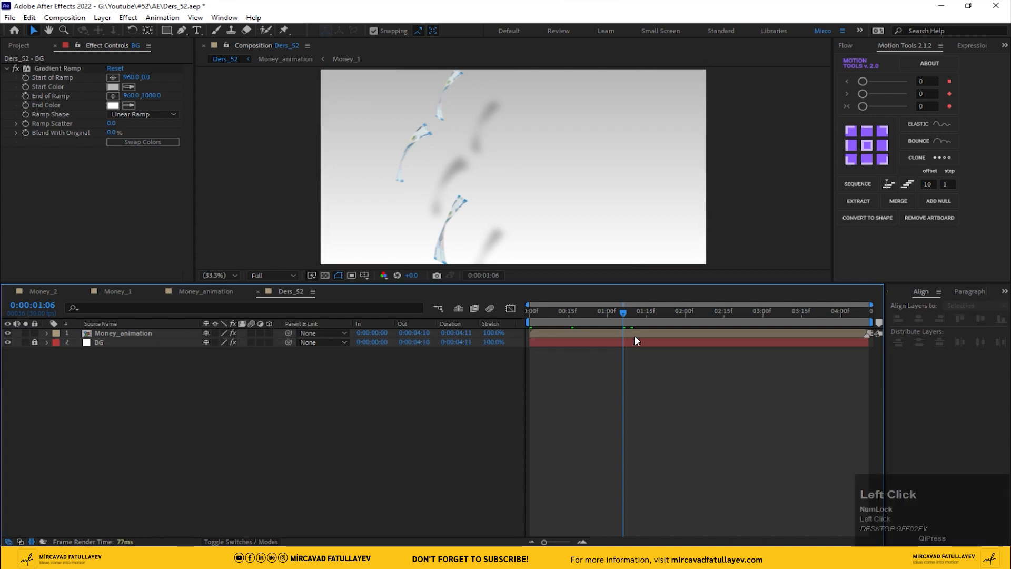
left_click_drag(624, 317, 360, 342)
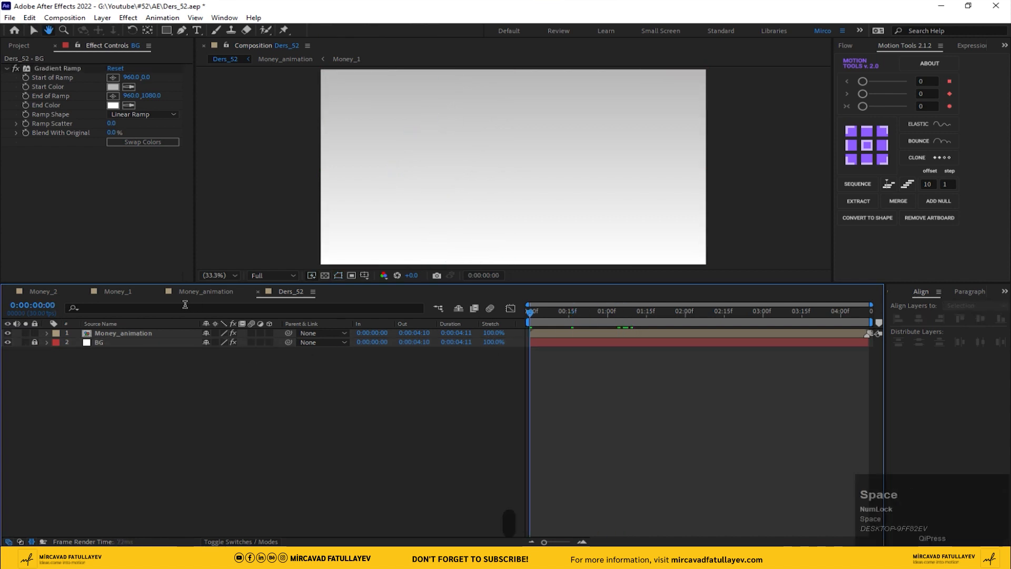